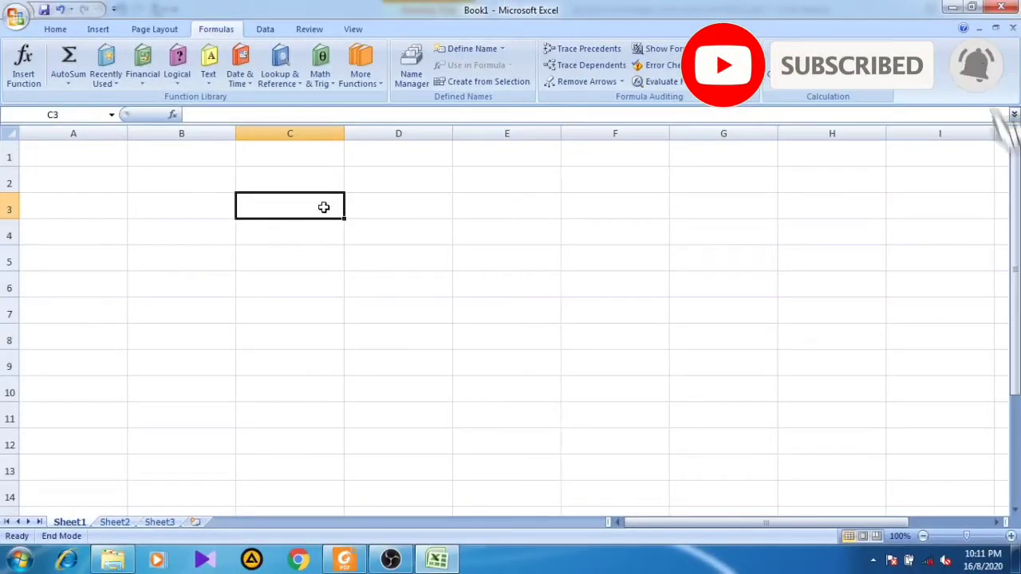
# Step: Enter 5 in cell C2 and 10 in cell D2
pyautogui.click(316, 183)
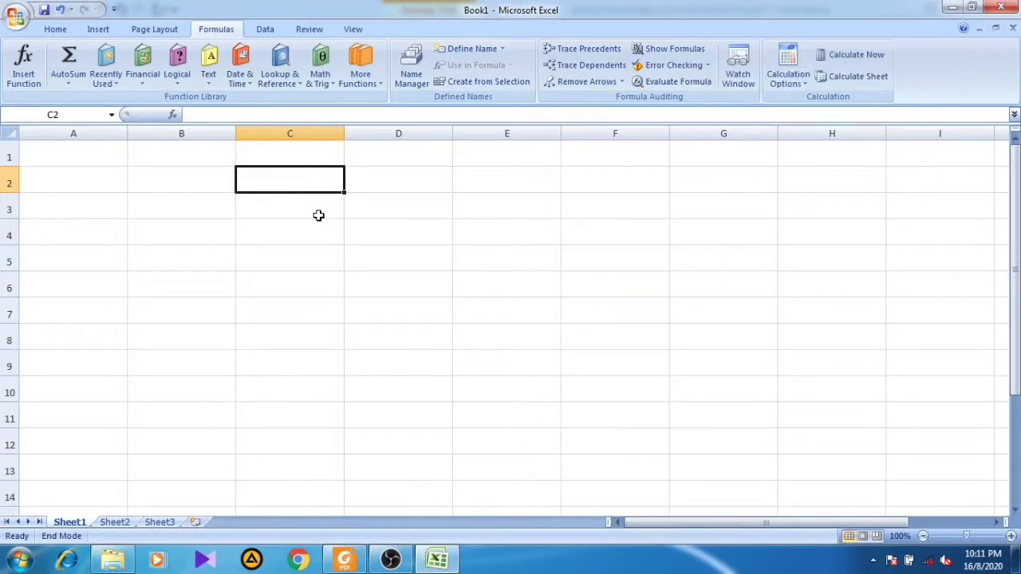
pyautogui.write('5')
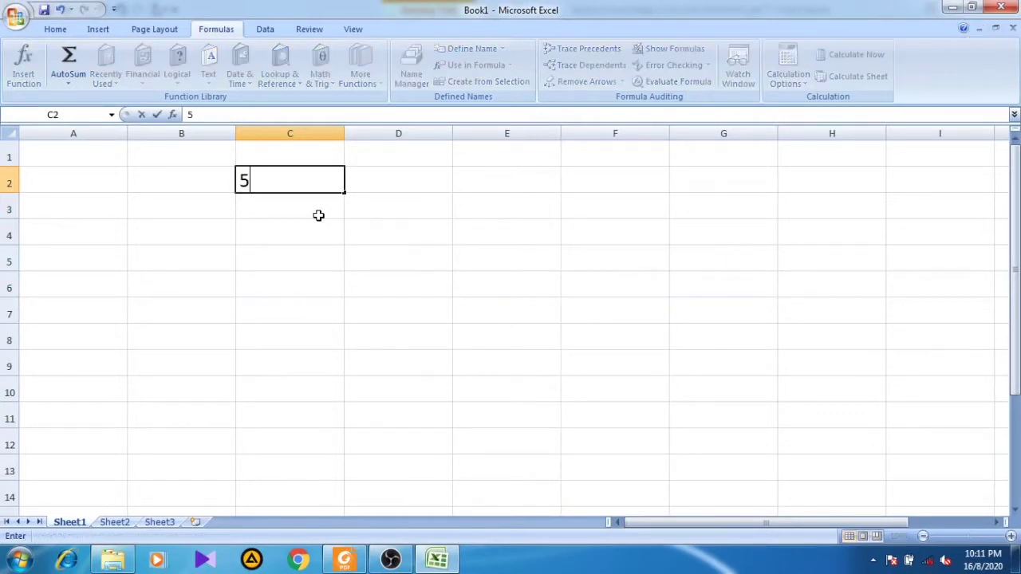
pyautogui.press('Tab')
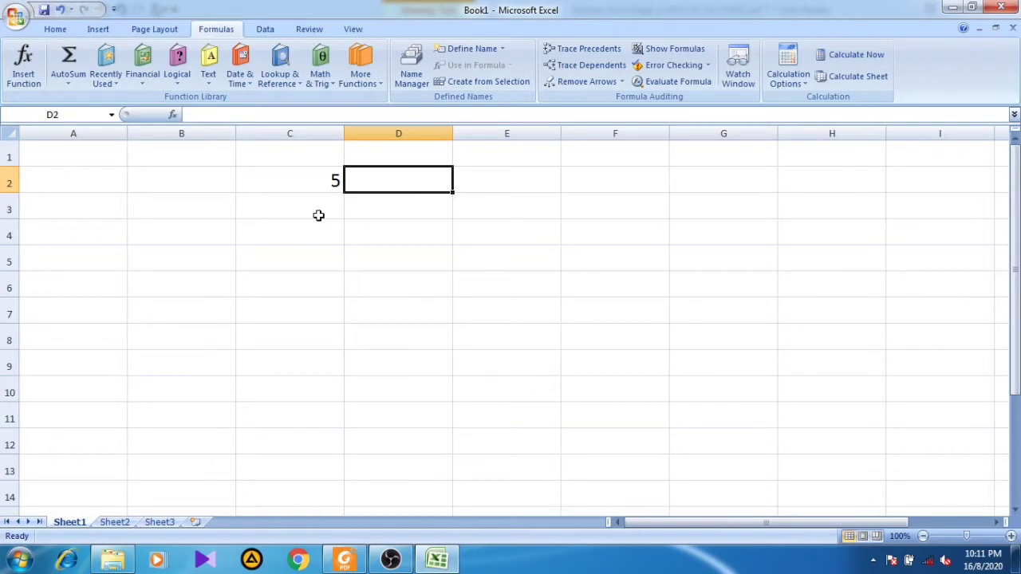
pyautogui.write('10')
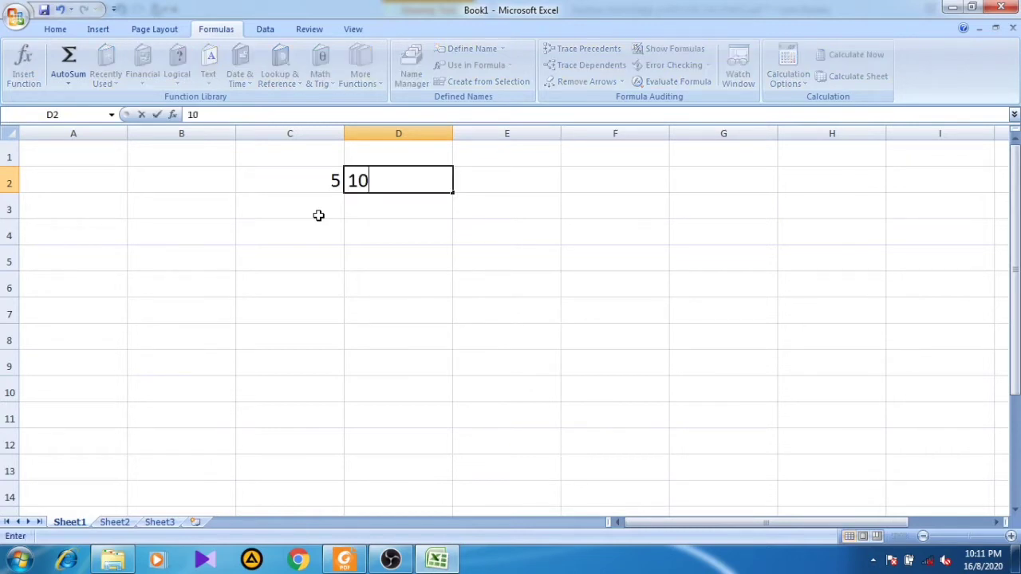
pyautogui.press('Return')
pyautogui.click(318, 216)
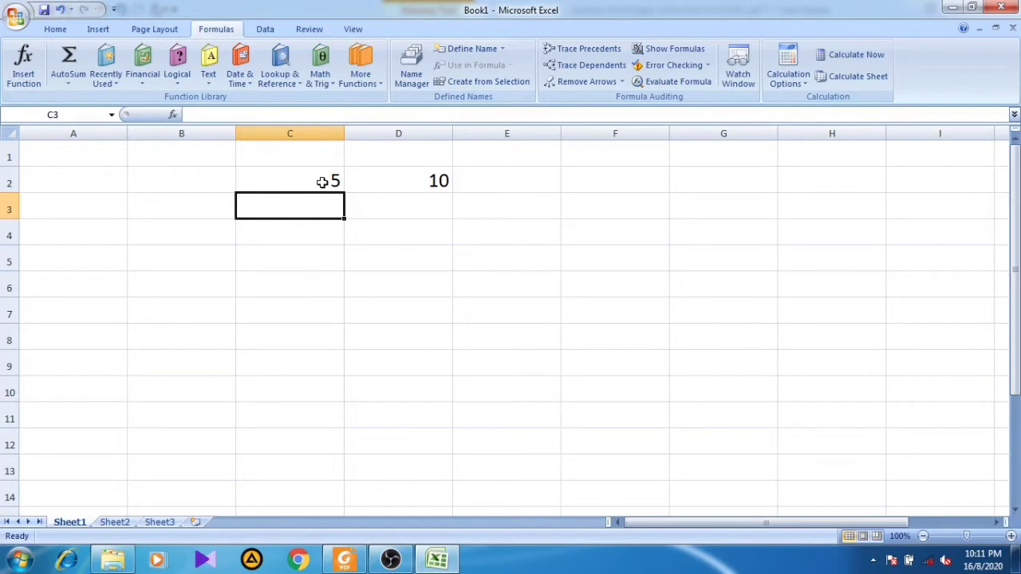
pyautogui.click(322, 182)
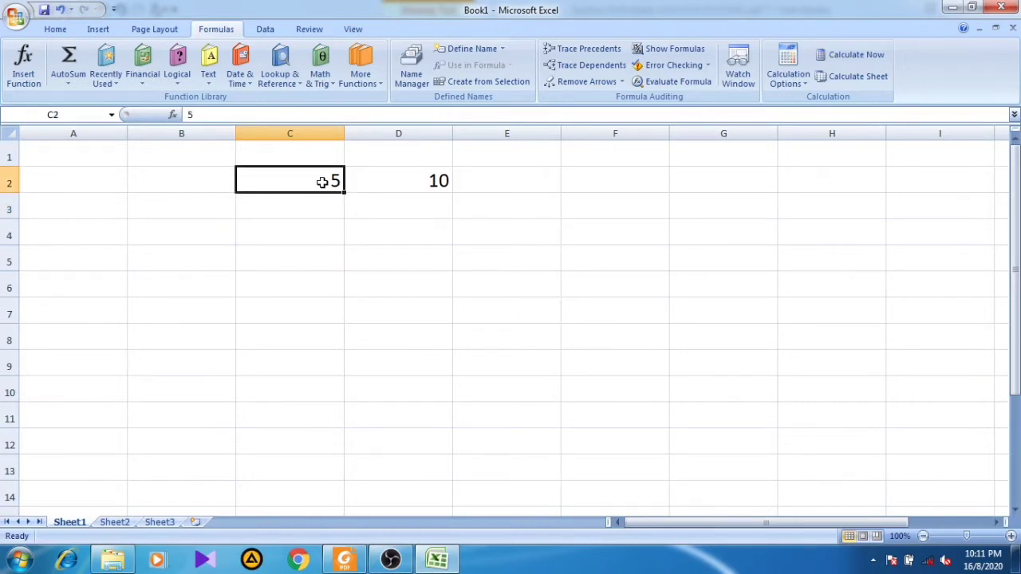
pyautogui.press('Right')
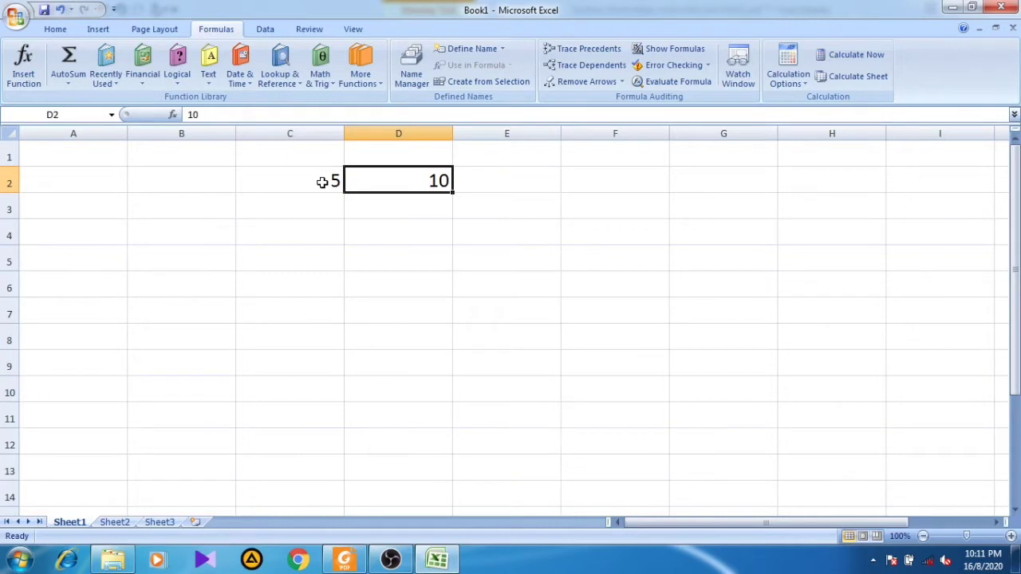
pyautogui.click(323, 182)
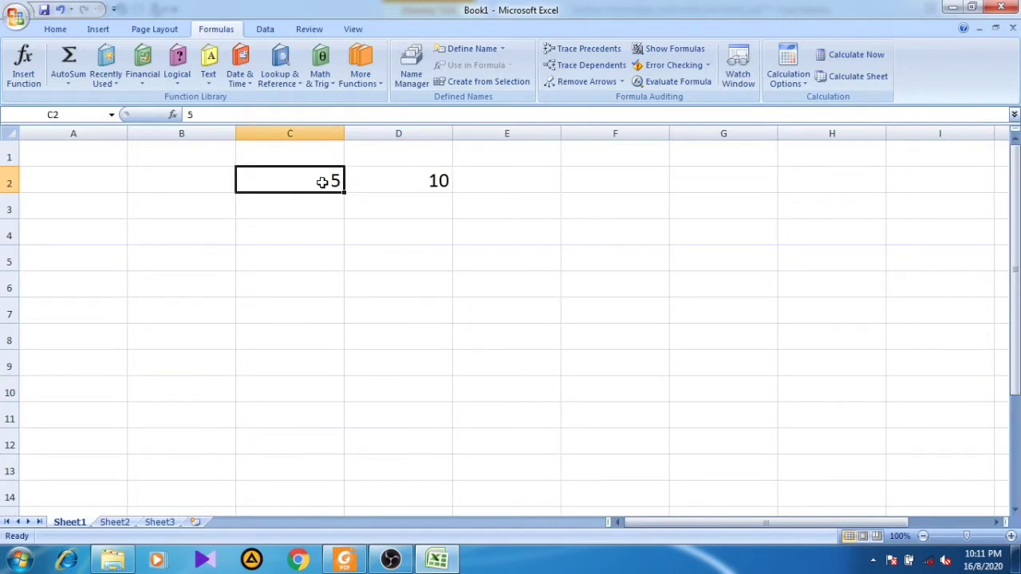
pyautogui.press('Right')
pyautogui.press('Left')
# Step: Enter an AND formula in C3 that tests whether C2 is greater than 2 and D2 is greater than 7
pyautogui.press('Down')
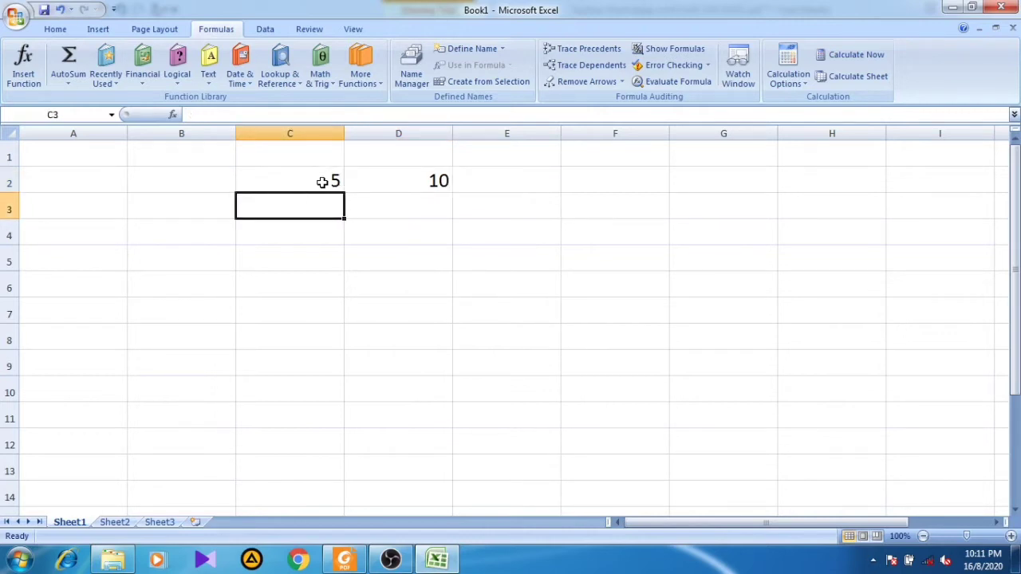
pyautogui.write('=and')
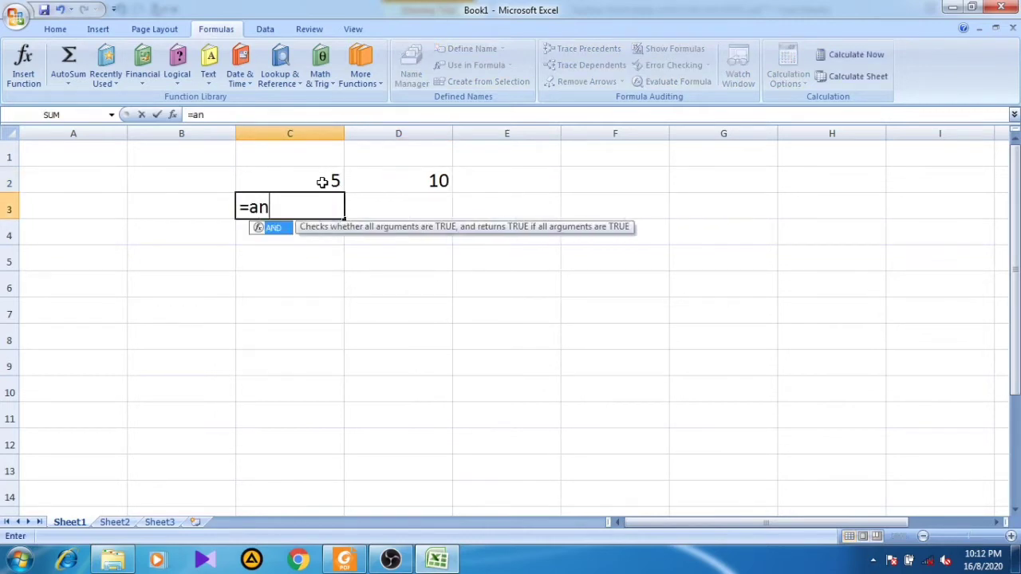
pyautogui.doubleClick(276, 228)
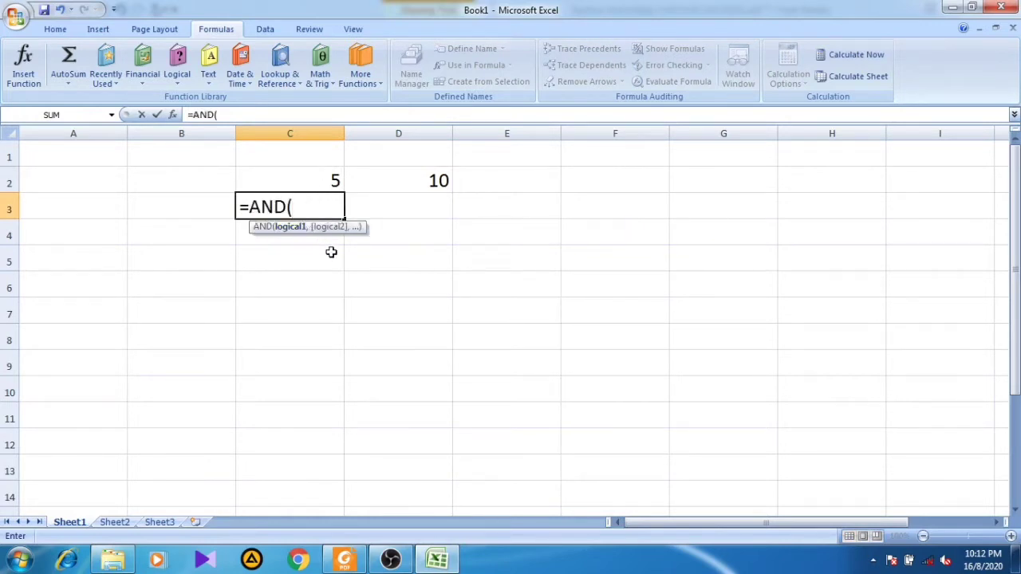
pyautogui.click(319, 181)
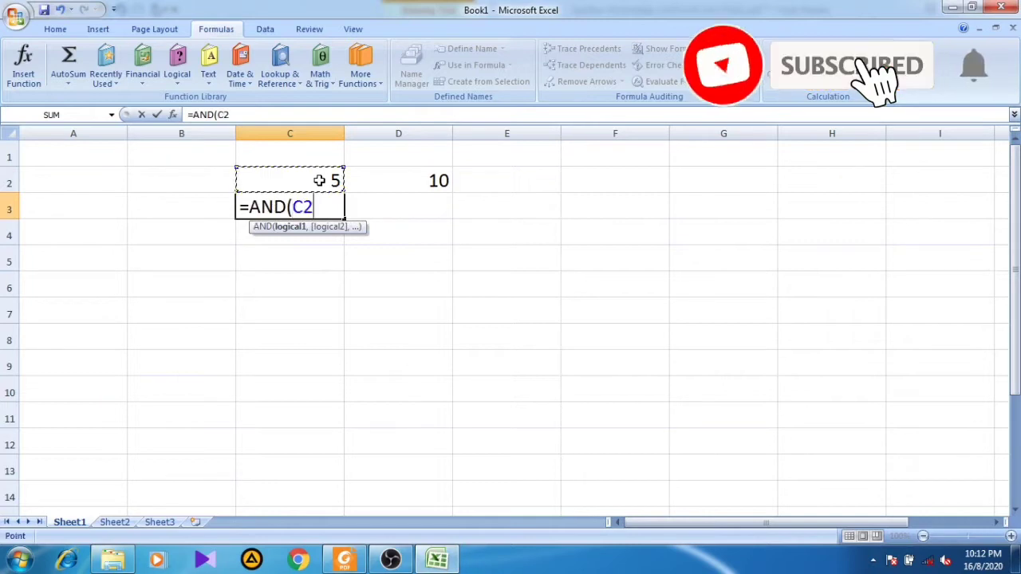
pyautogui.write('>2')
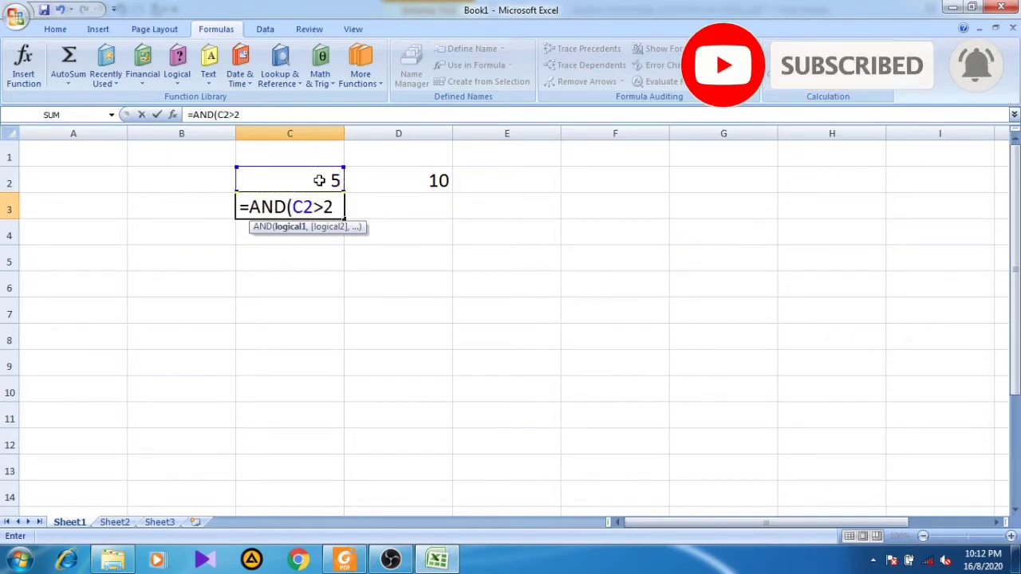
pyautogui.write(',')
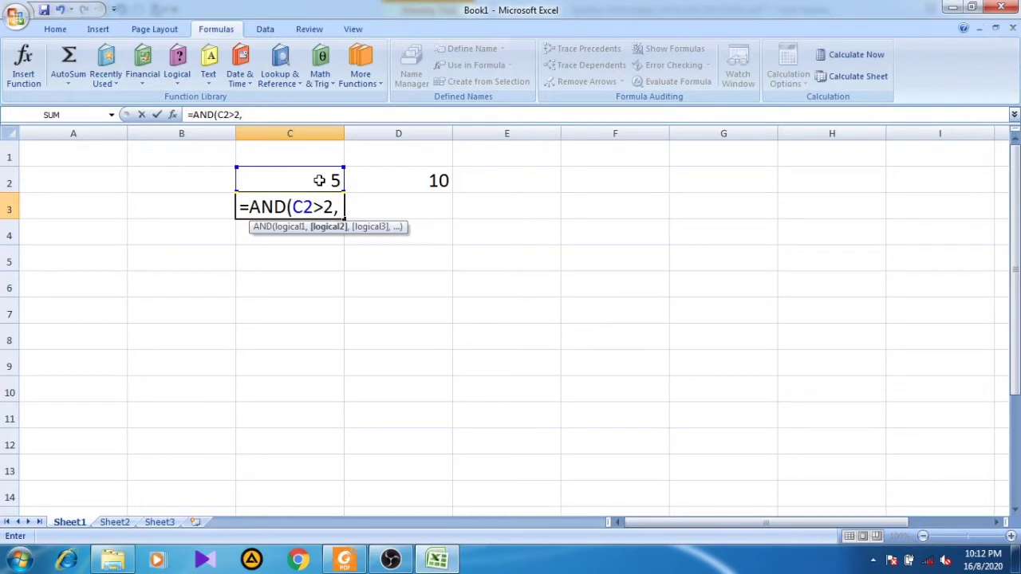
pyautogui.click(370, 182)
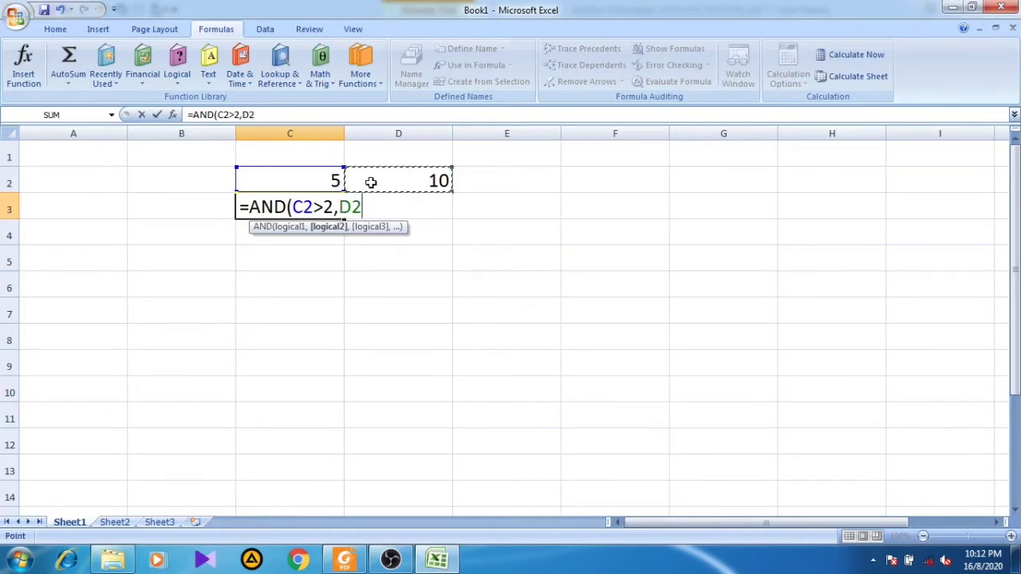
pyautogui.write('>7)')
pyautogui.press('Return')
# Step: Examine the AND result in C3 against the two tested values in C2 and D2
pyautogui.click(325, 203)
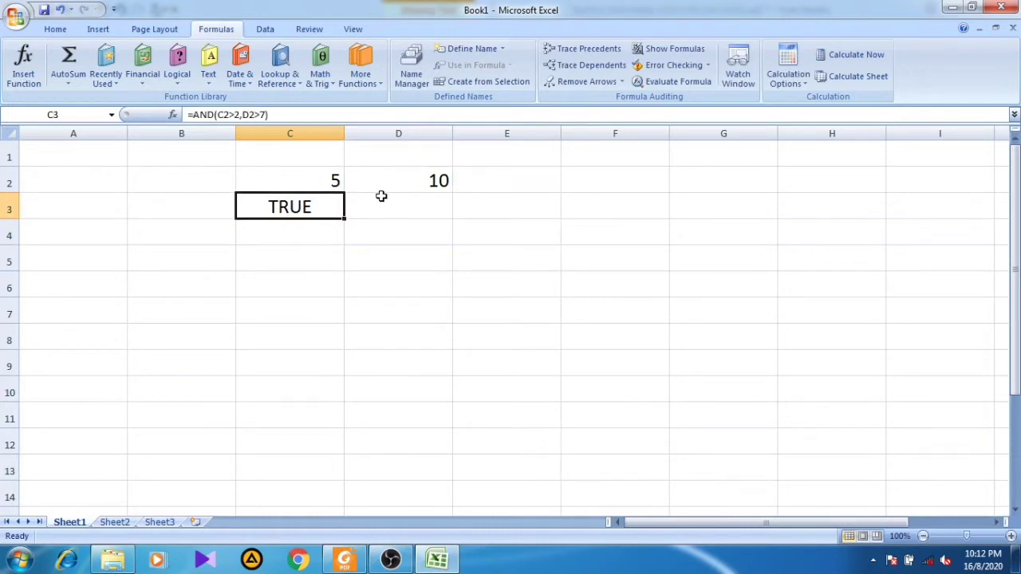
pyautogui.click(341, 189)
pyautogui.click(392, 172)
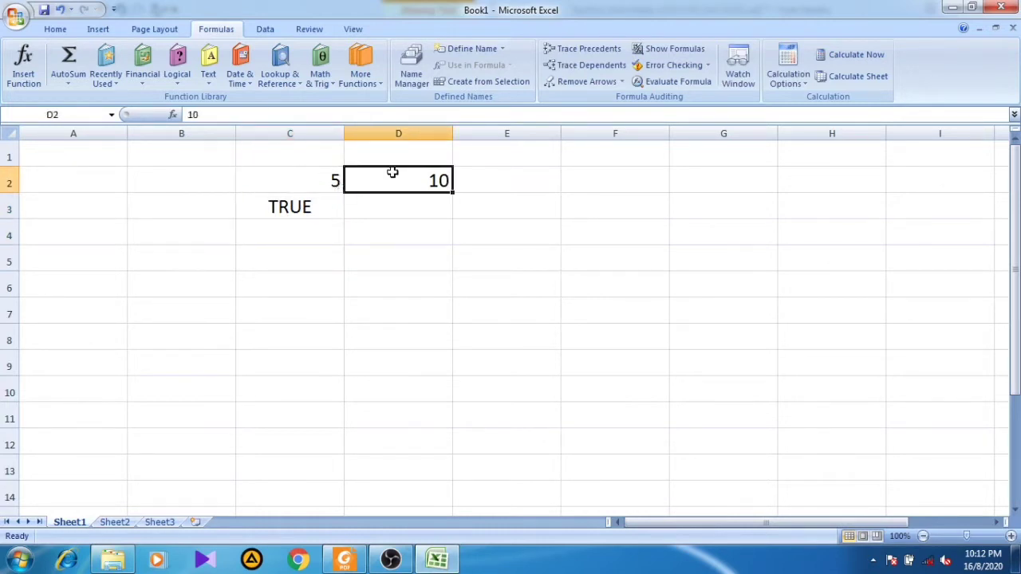
pyautogui.click(335, 176)
pyautogui.click(367, 185)
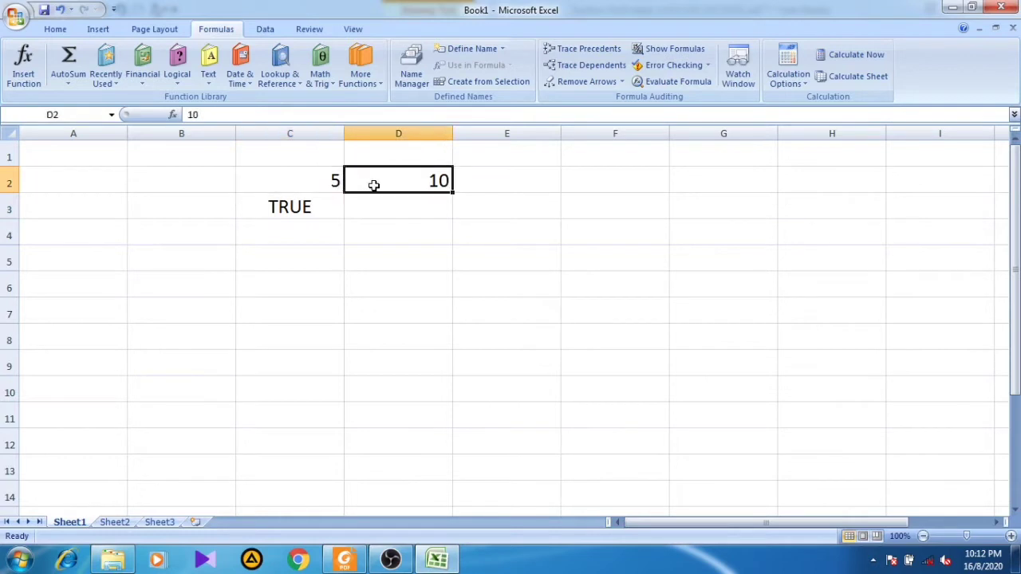
pyautogui.click(332, 180)
pyautogui.click(394, 174)
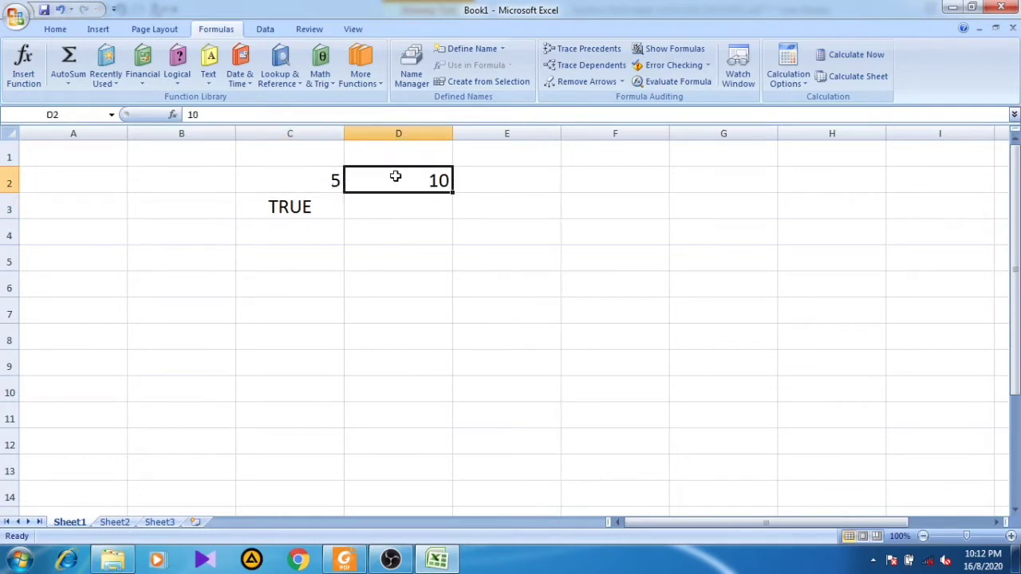
pyautogui.click(333, 181)
pyautogui.click(389, 177)
pyautogui.click(309, 206)
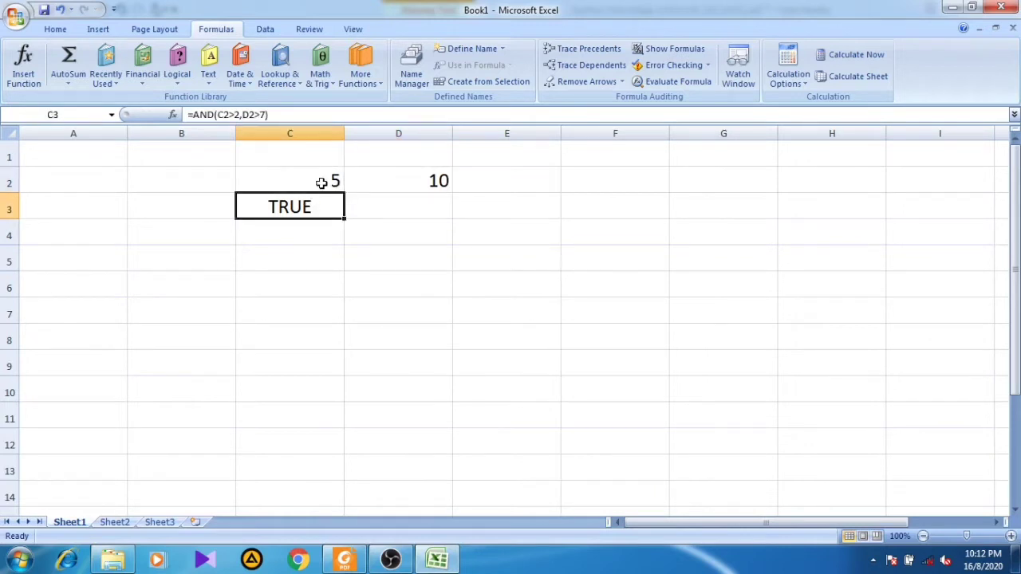
# Step: Set C2 to 1 and check the AND formula's result in C3 against both inputs
pyautogui.click(321, 182)
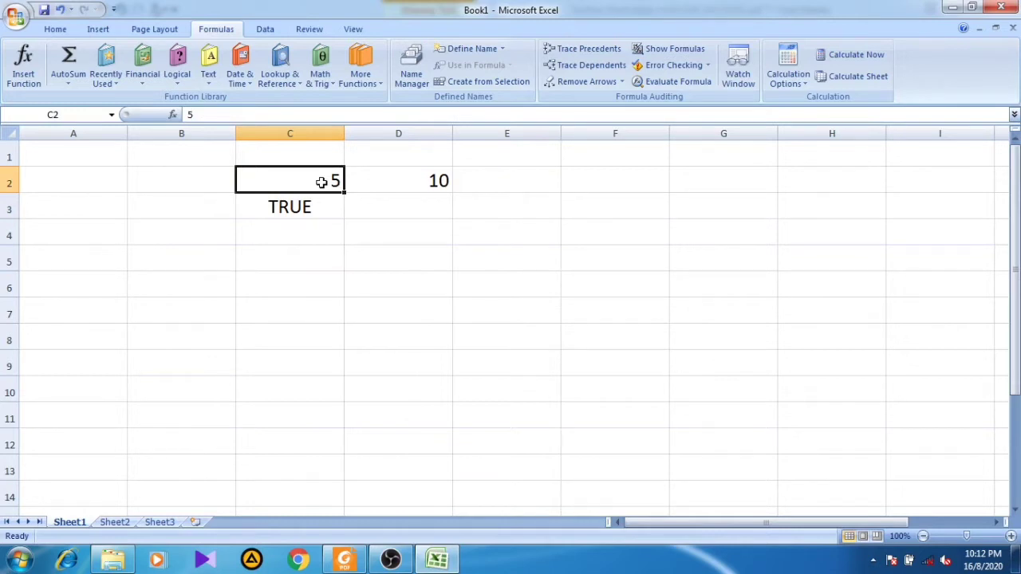
pyautogui.write('1')
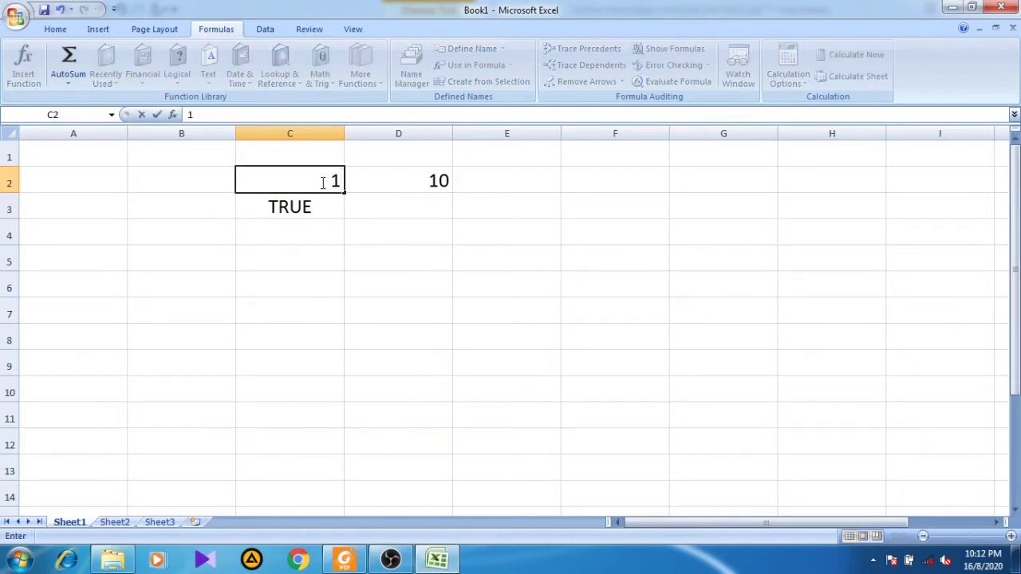
pyautogui.press('Return')
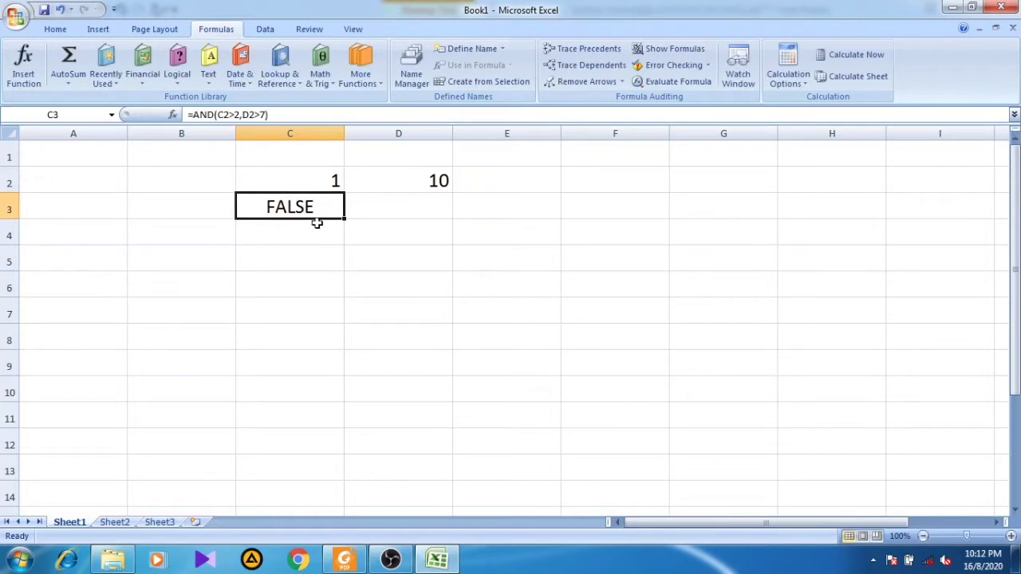
pyautogui.click(391, 175)
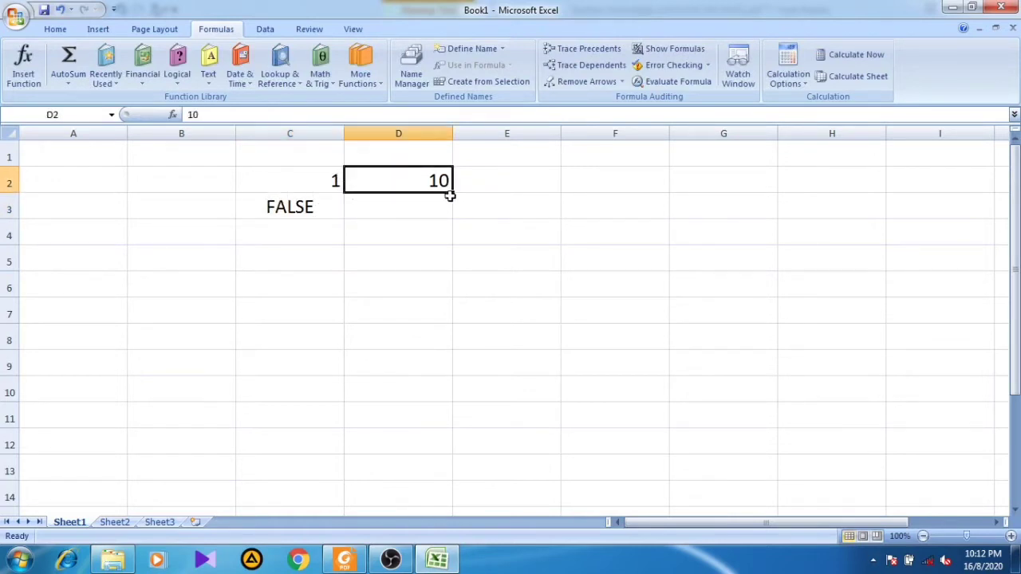
pyautogui.click(308, 183)
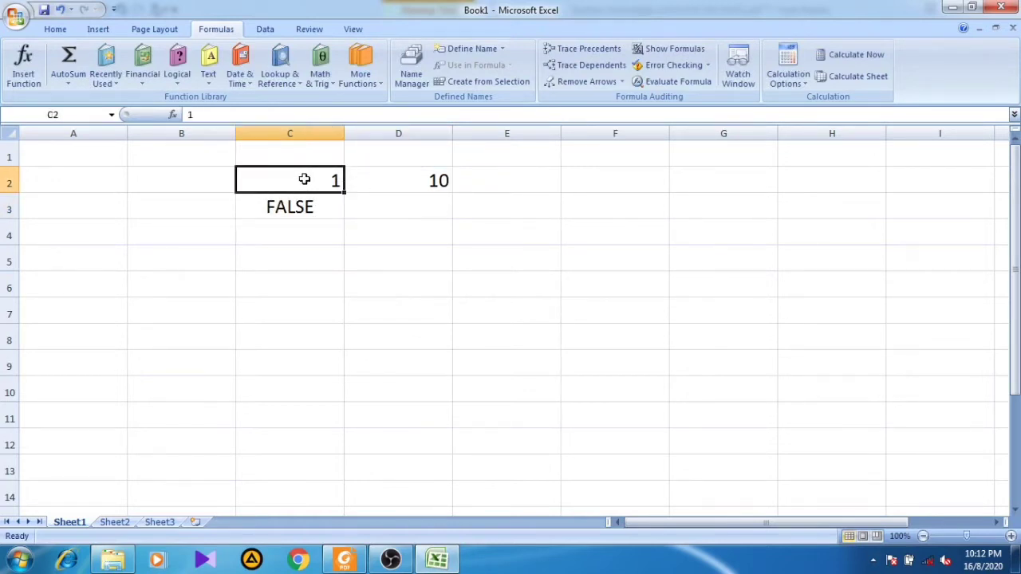
pyautogui.click(324, 210)
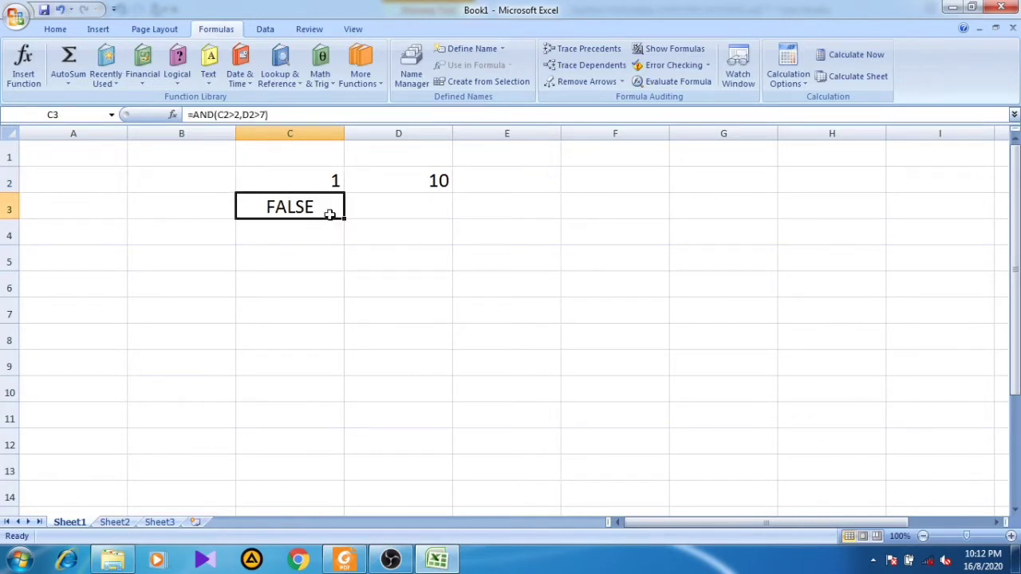
# Step: Replace the AND function in C3 with OR, keeping the conditions C2>2 and D2>7
pyautogui.doubleClick(330, 212)
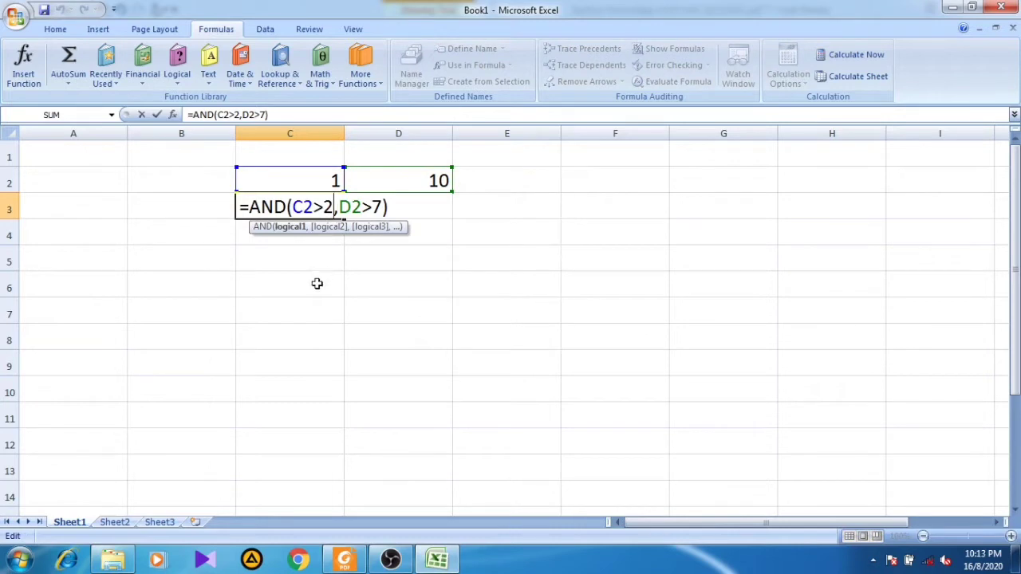
pyautogui.click(286, 208)
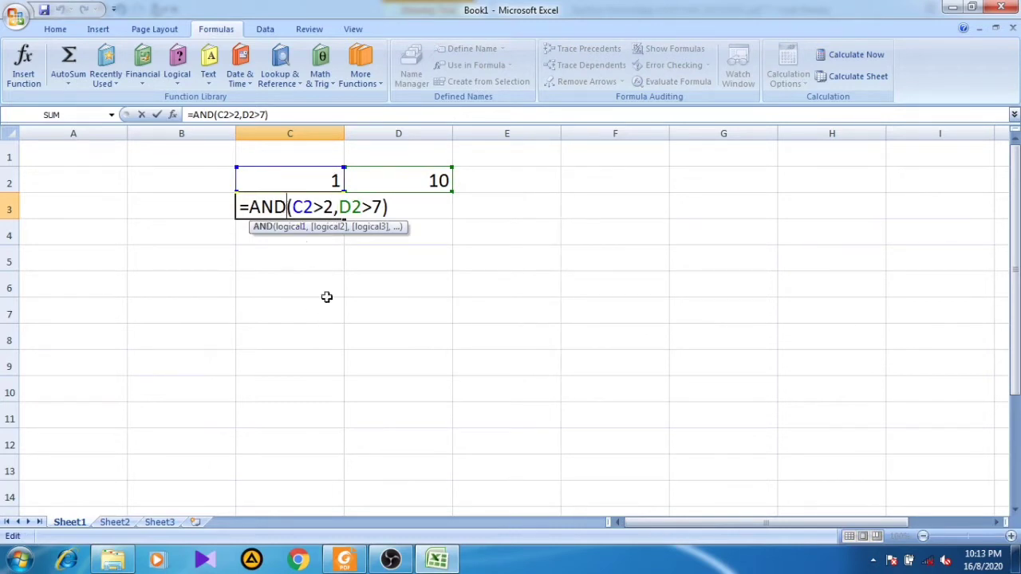
pyautogui.press('BackSpace')
pyautogui.press('BackSpace')
pyautogui.press('BackSpace')
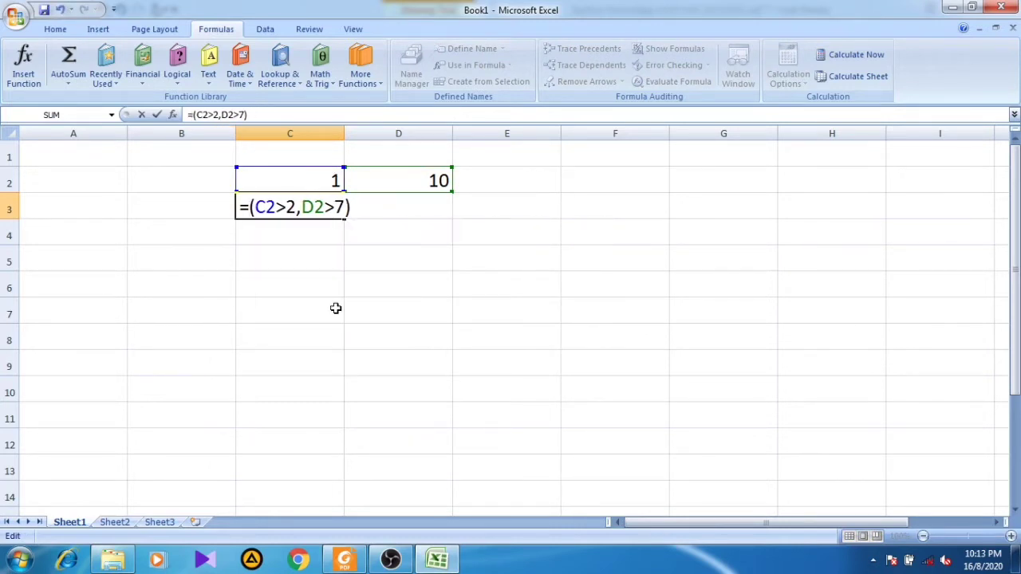
pyautogui.write('or')
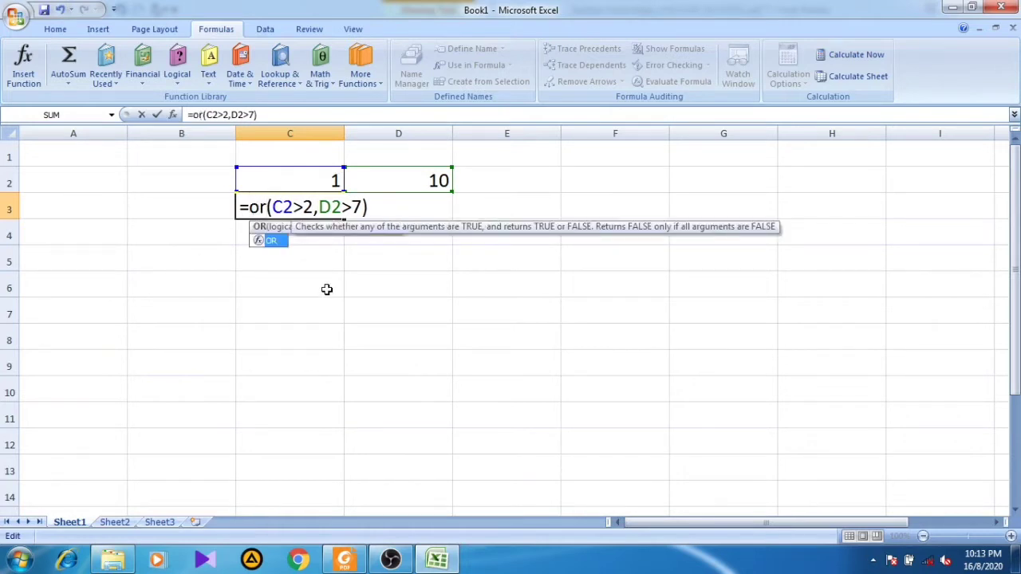
pyautogui.doubleClick(280, 243)
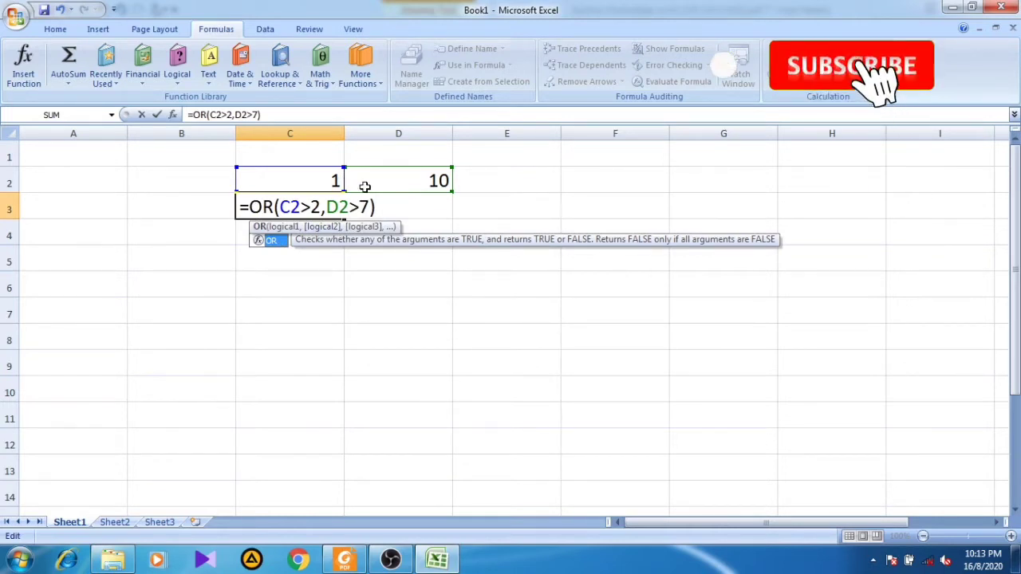
pyautogui.press('Return')
# Step: Compare the OR result in C3 with the values in C2 and D2, and open its formula for inspection
pyautogui.click(335, 179)
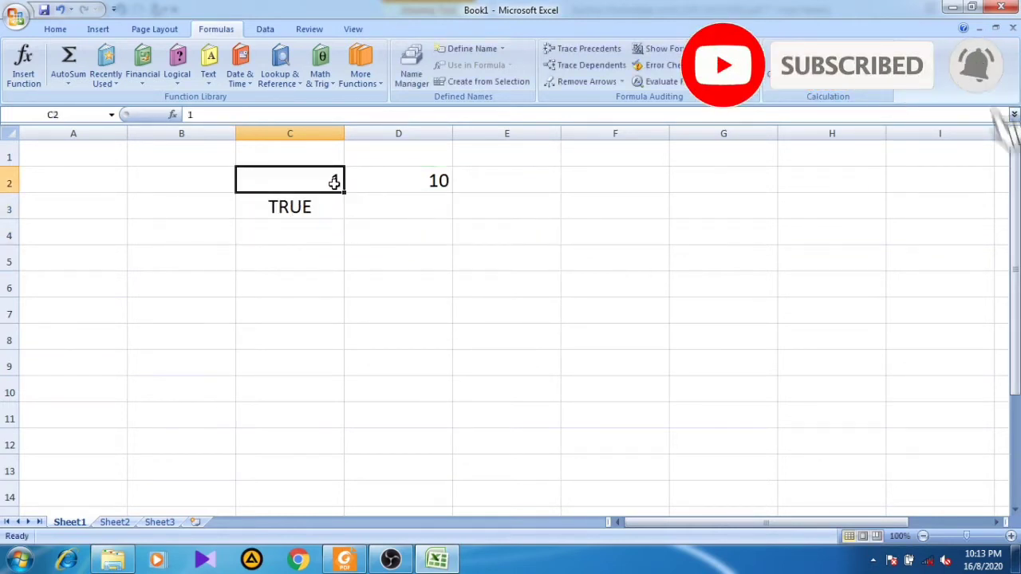
pyautogui.click(318, 209)
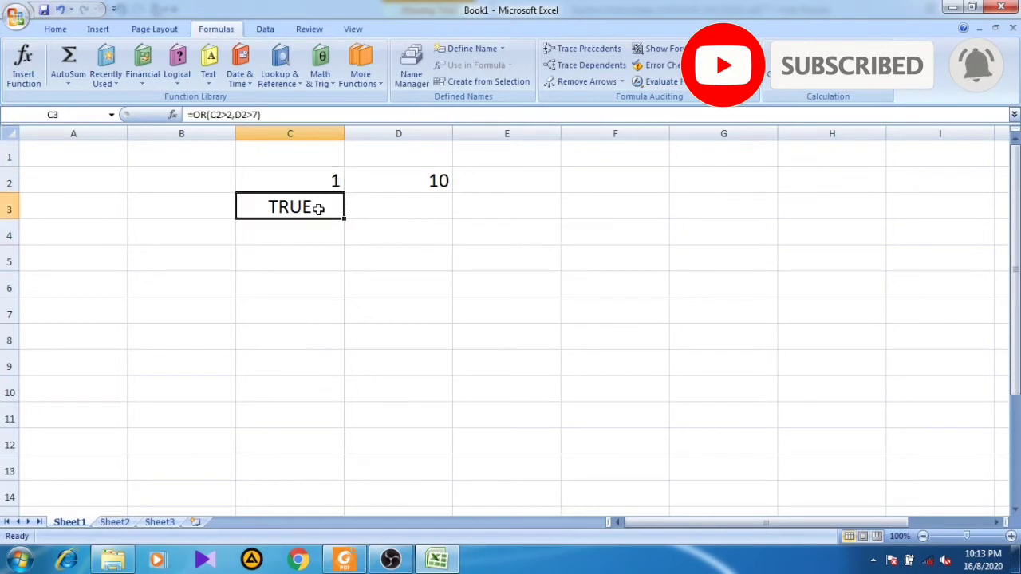
pyautogui.click(407, 180)
pyautogui.click(331, 178)
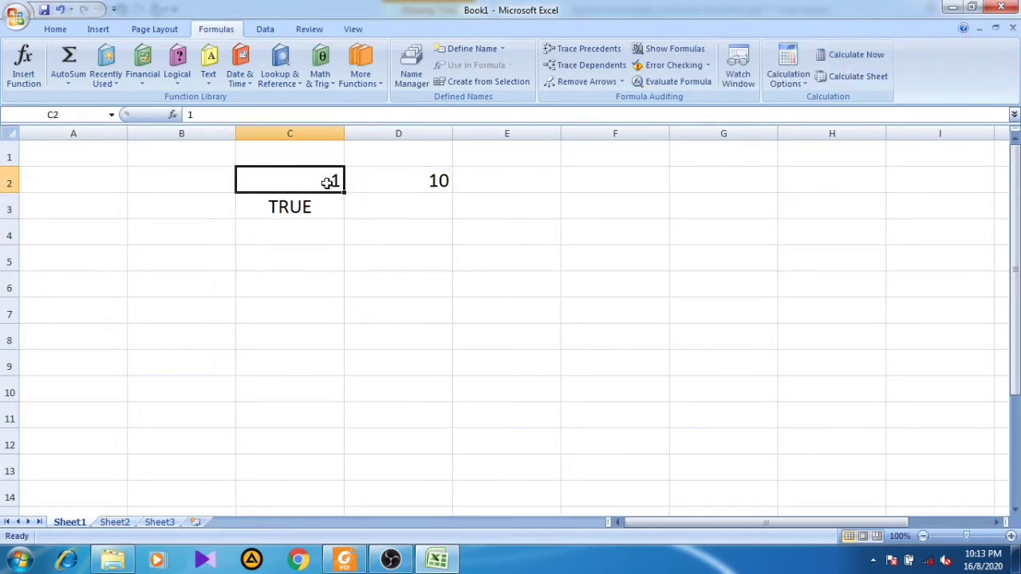
pyautogui.doubleClick(326, 202)
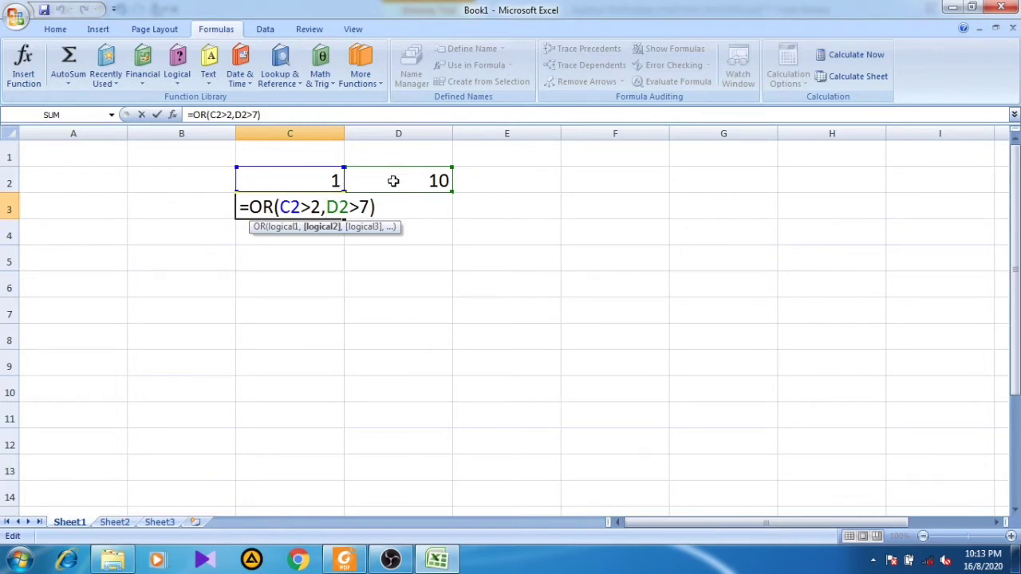
# Step: Close the OR formula in C3 and clear the range C2:D3
pyautogui.hotkey('ctrl', 'Return')
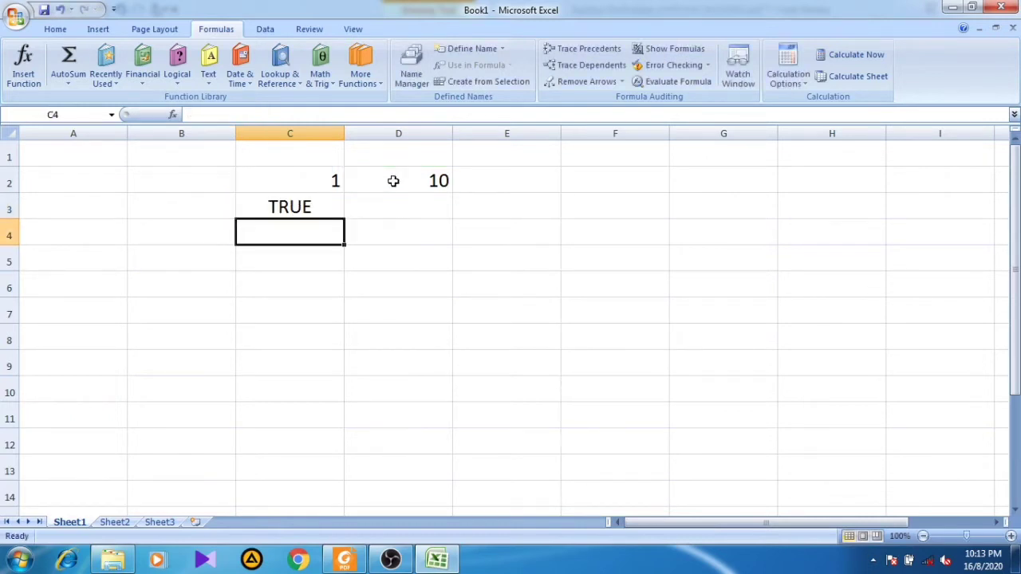
pyautogui.click(358, 341)
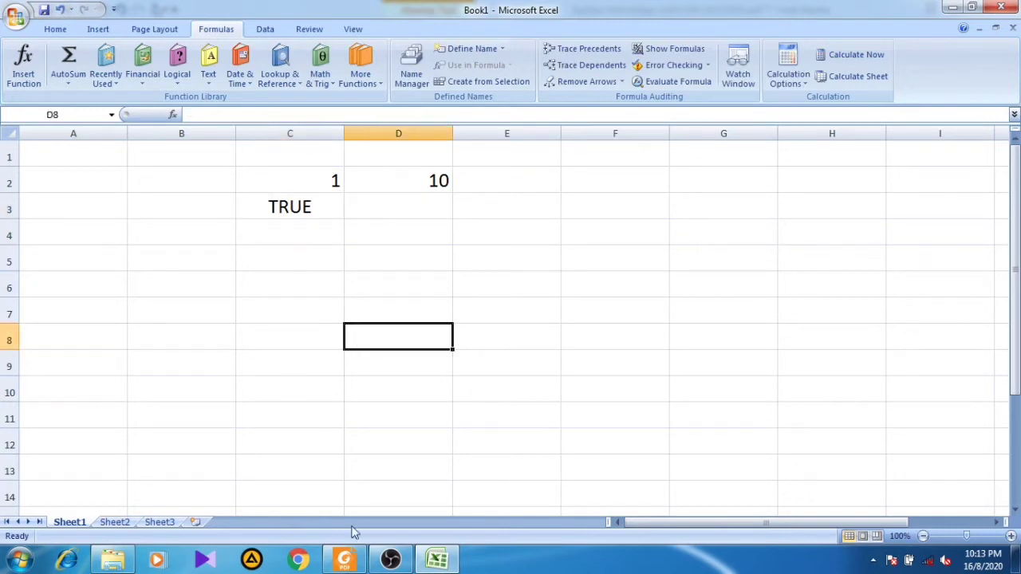
pyautogui.click(315, 197)
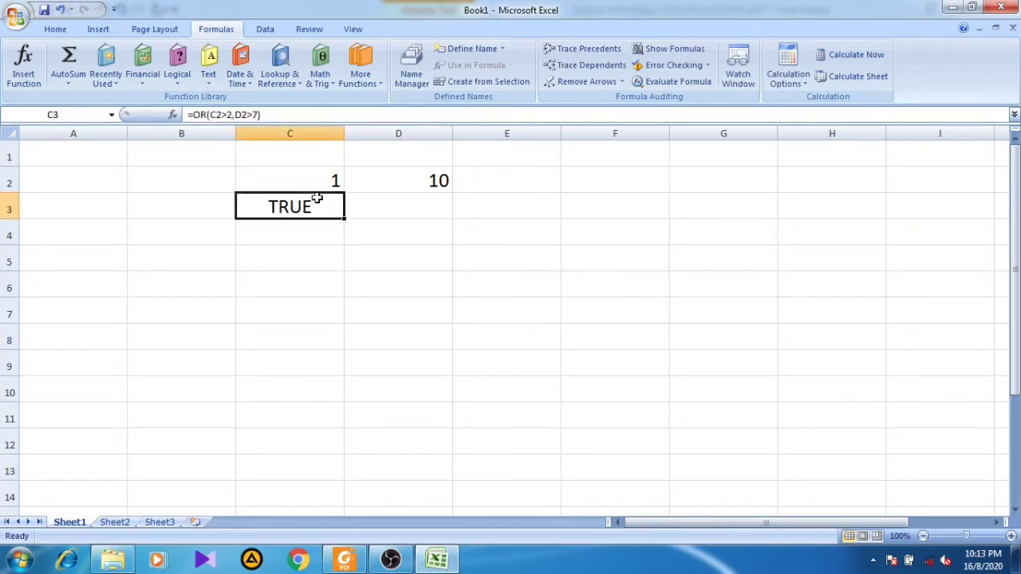
pyautogui.click(315, 179)
pyautogui.moveTo(316, 181); pyautogui.dragTo(351, 194)
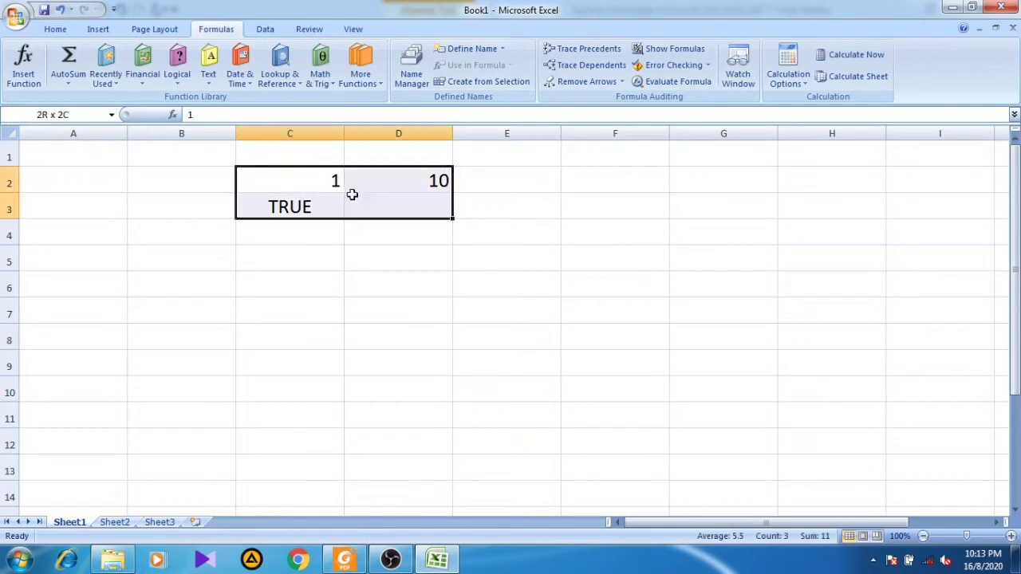
pyautogui.press('Delete')
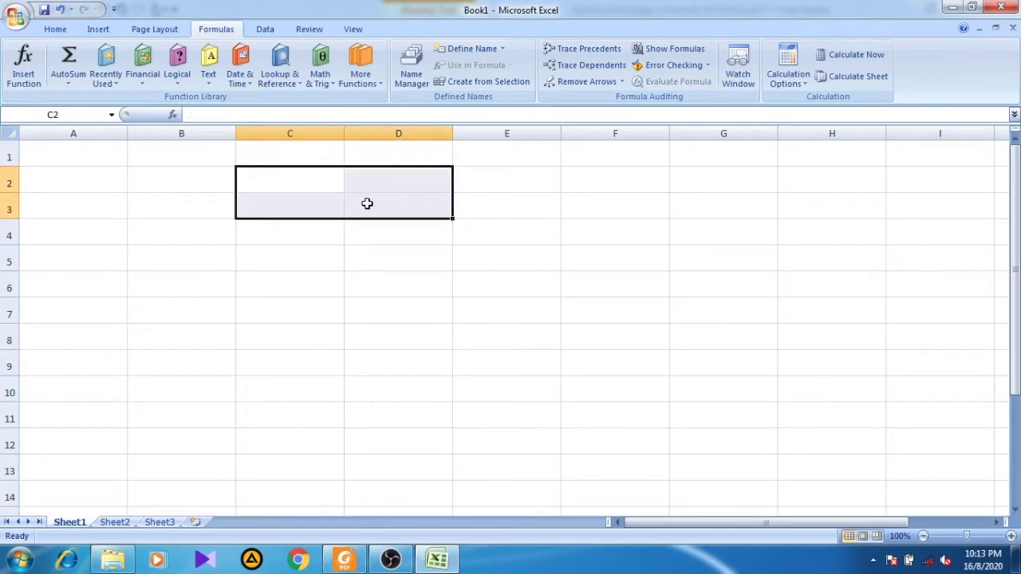
# Step: Enter 17 in C2 and label it "age" in B2
pyautogui.click(320, 186)
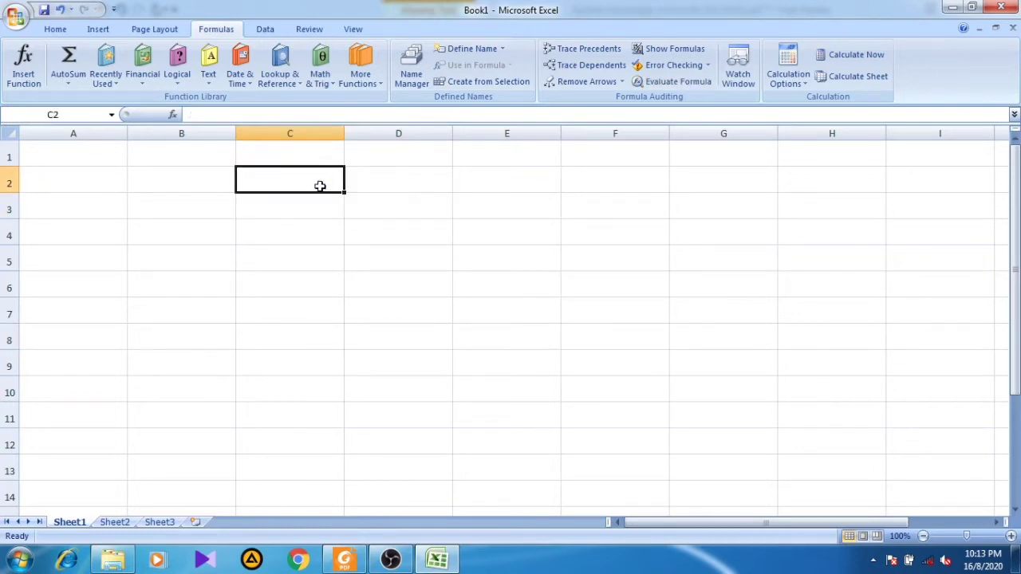
pyautogui.write('17')
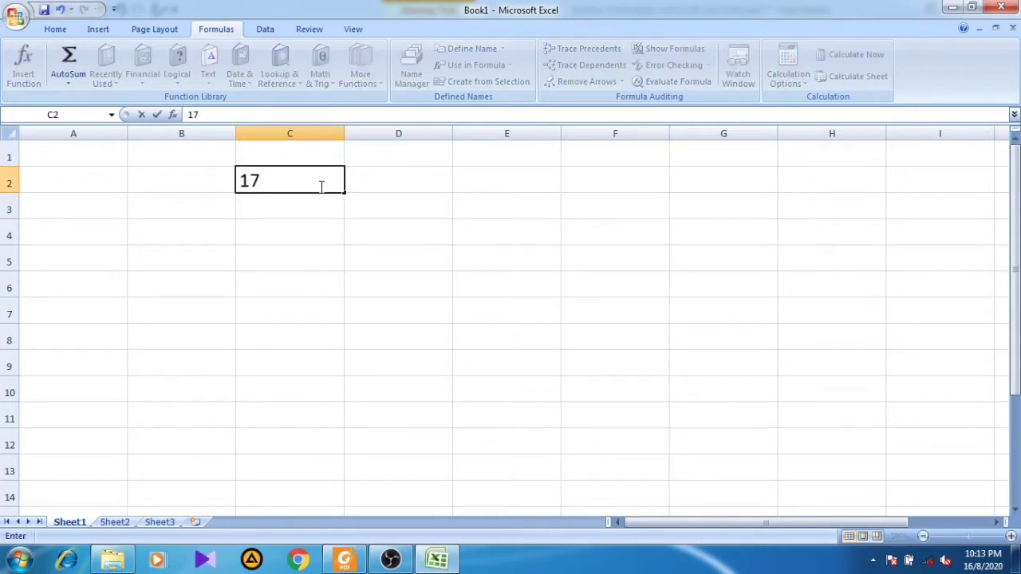
pyautogui.press('Left')
pyautogui.write('age')
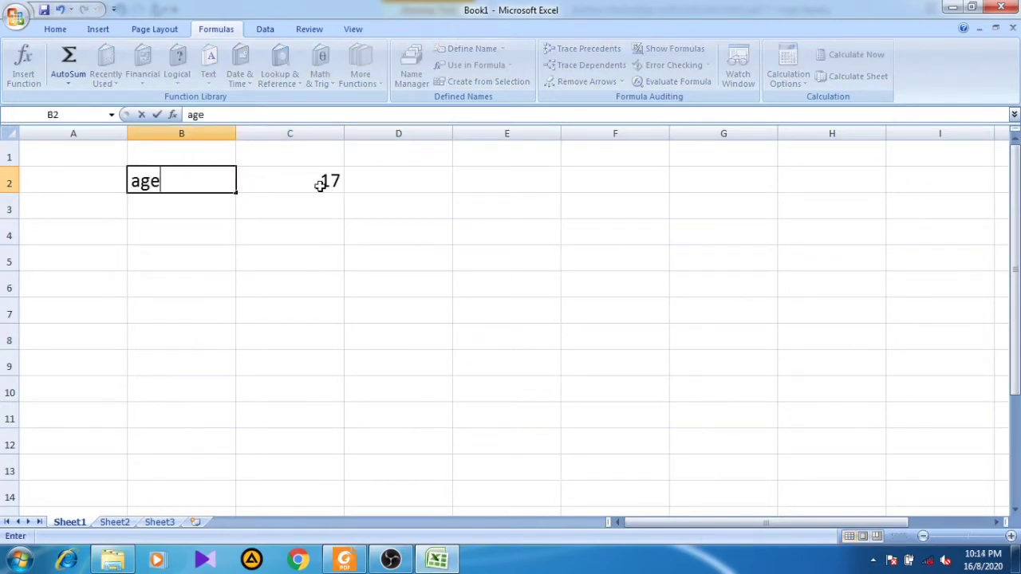
pyautogui.press('Return')
pyautogui.press('Right')
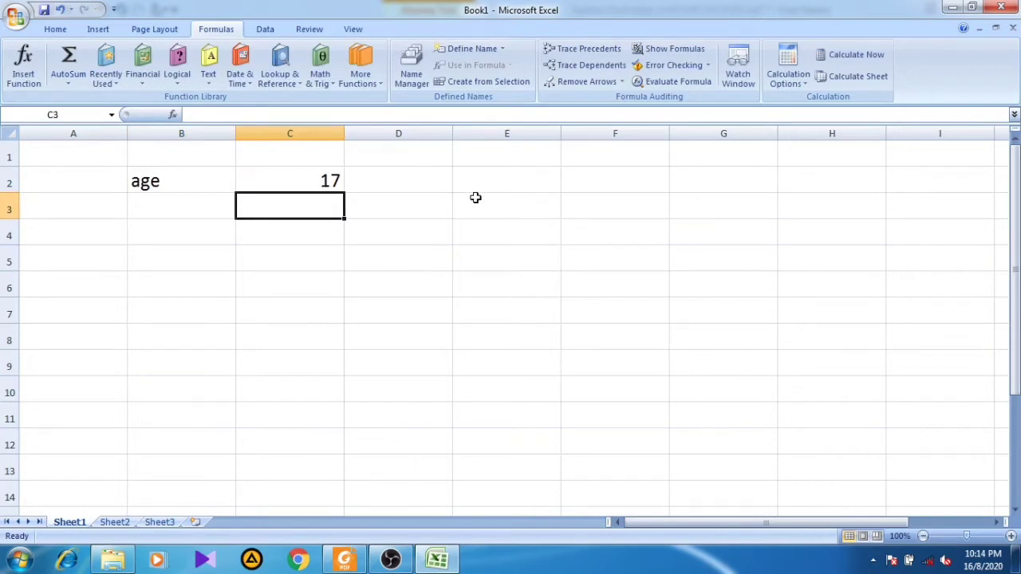
# Step: Enter an IF formula in C3 that returns "ok for vote" when C2>18, with no value for the false case
pyautogui.write('=if')
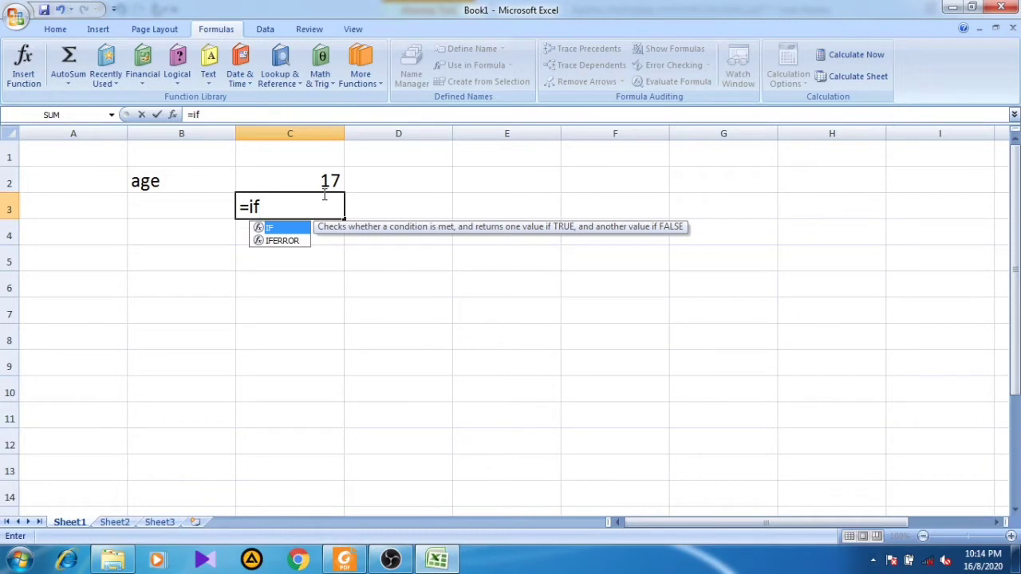
pyautogui.write('(')
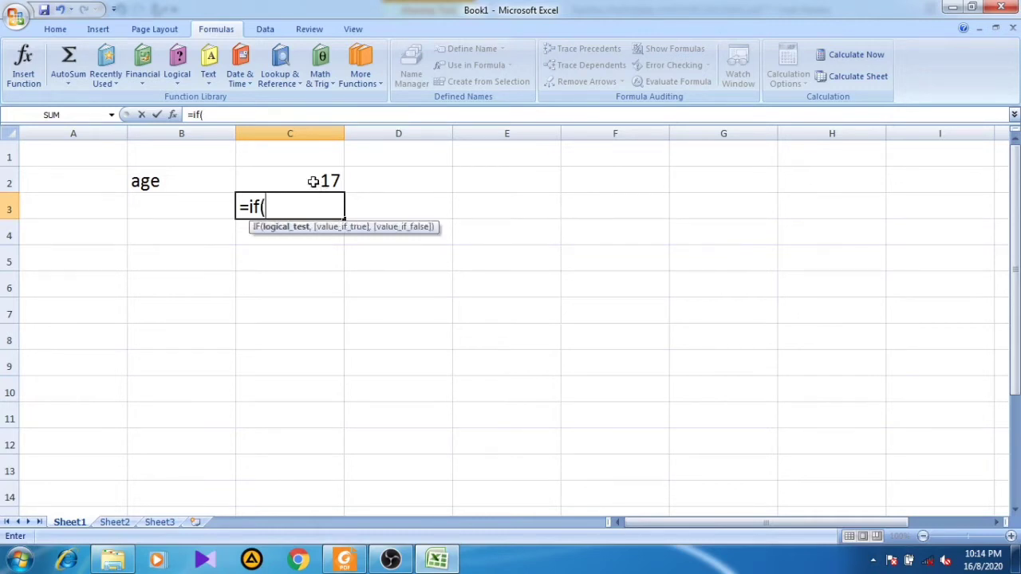
pyautogui.click(312, 181)
pyautogui.write('>')
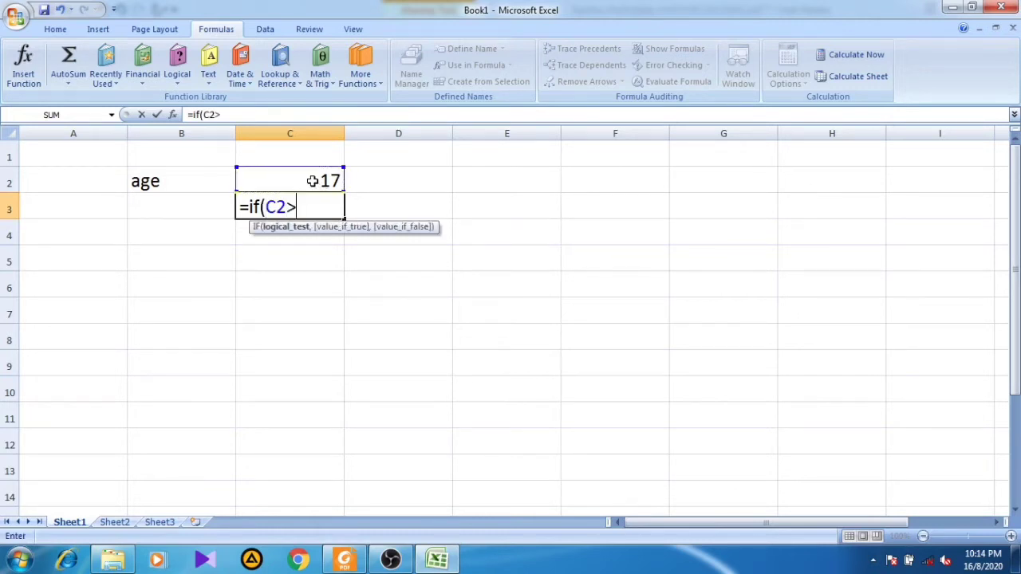
pyautogui.write('18,"')
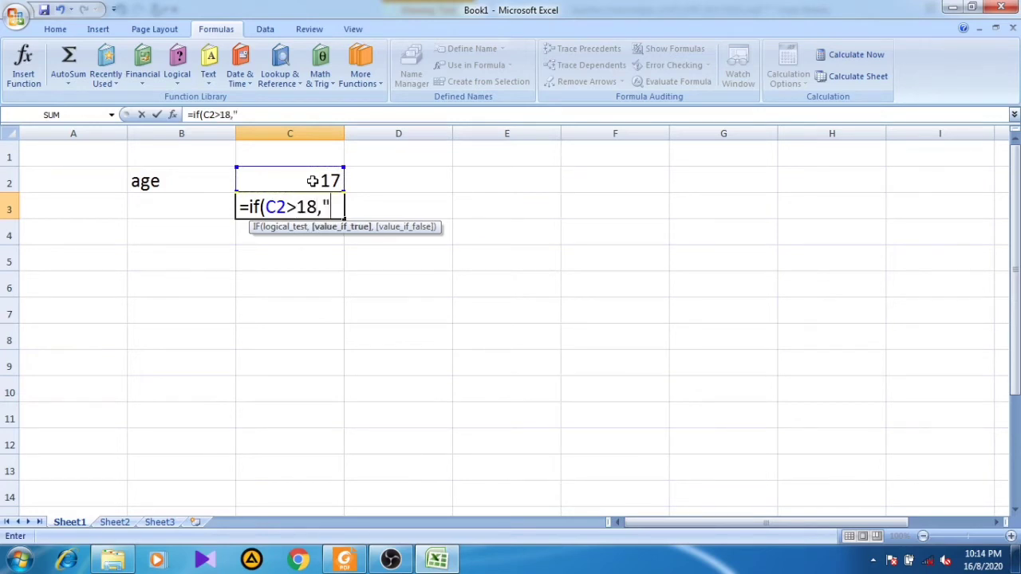
pyautogui.write('ok for vote')
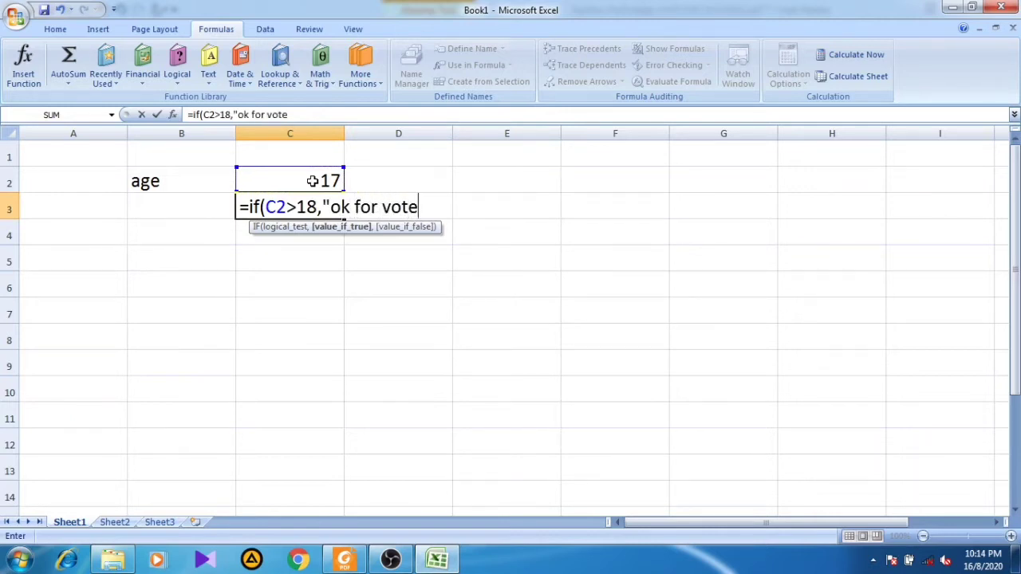
pyautogui.write('")')
pyautogui.press('Return')
pyautogui.click(303, 205)
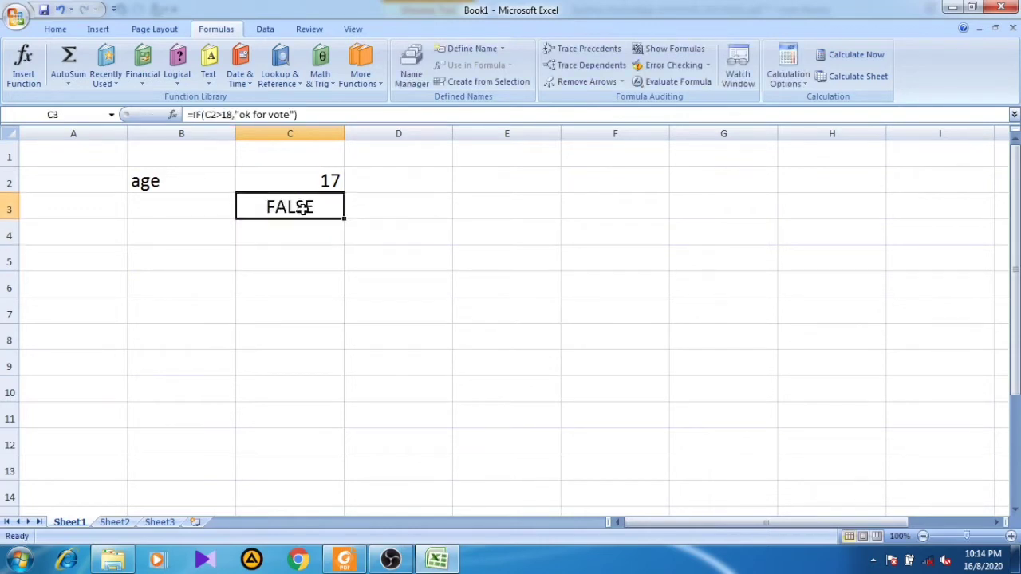
# Step: Set the age in C2 to 19 and open the IF formula in C3 for inspection
pyautogui.click(325, 183)
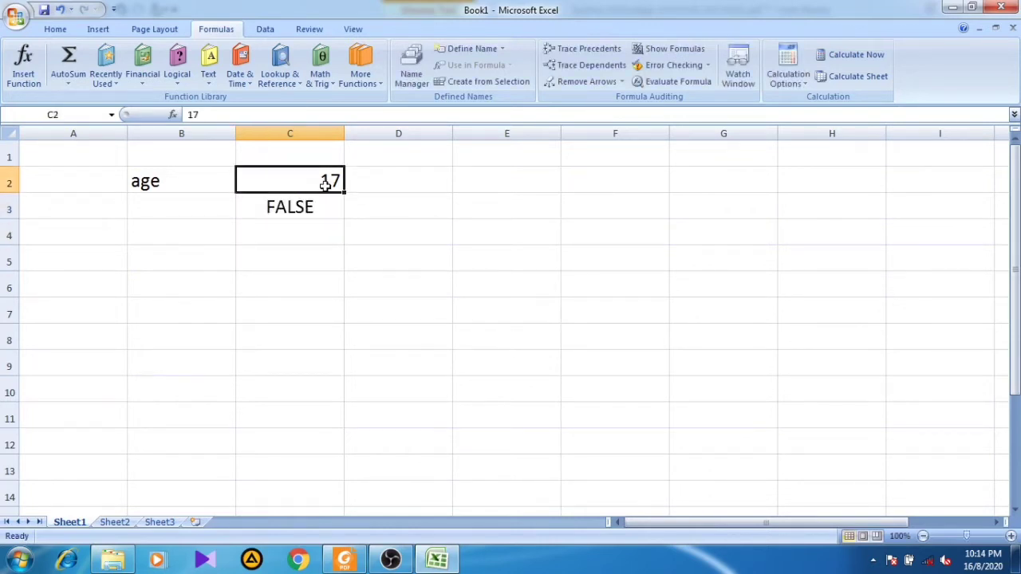
pyautogui.write('19')
pyautogui.press('Return')
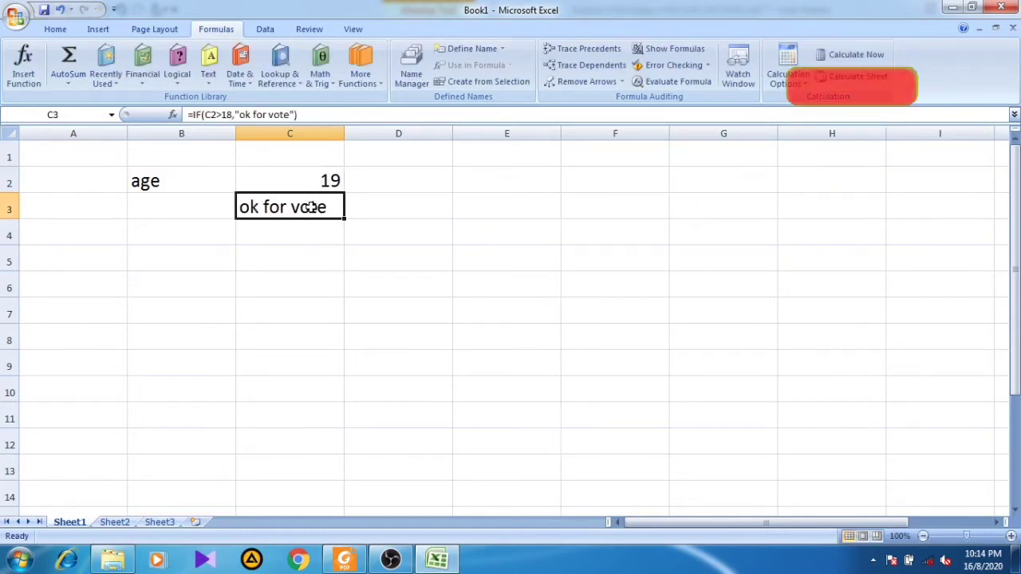
pyautogui.doubleClick(310, 208)
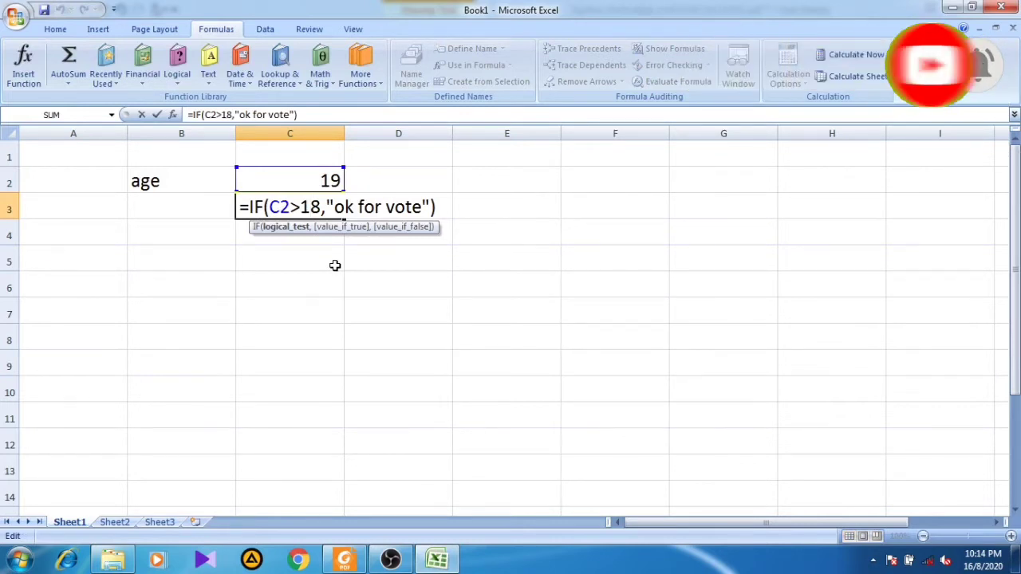
# Step: Look over the available logical functions and clear the age example from B2:D4
pyautogui.click(188, 71)
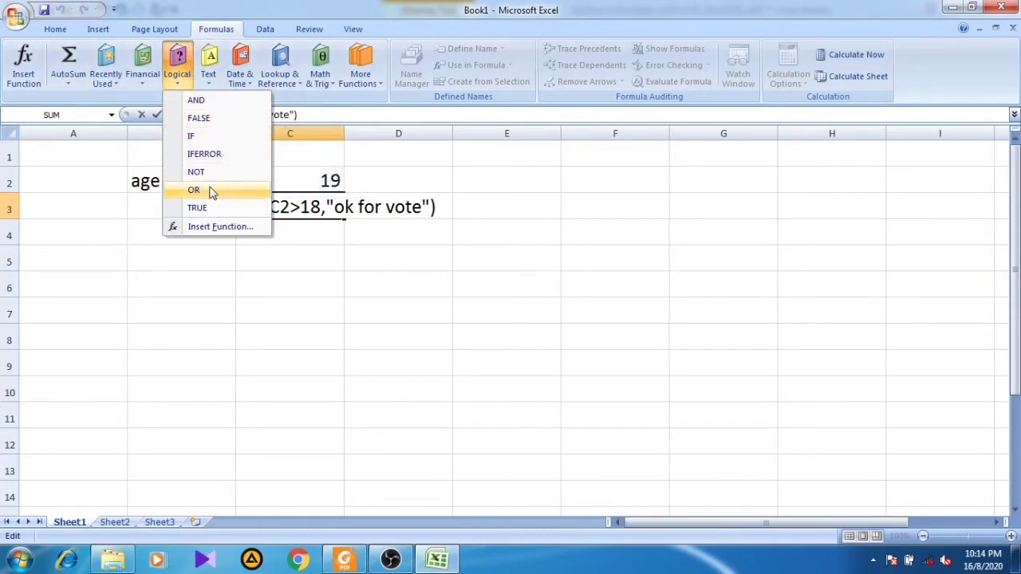
pyautogui.click(268, 273)
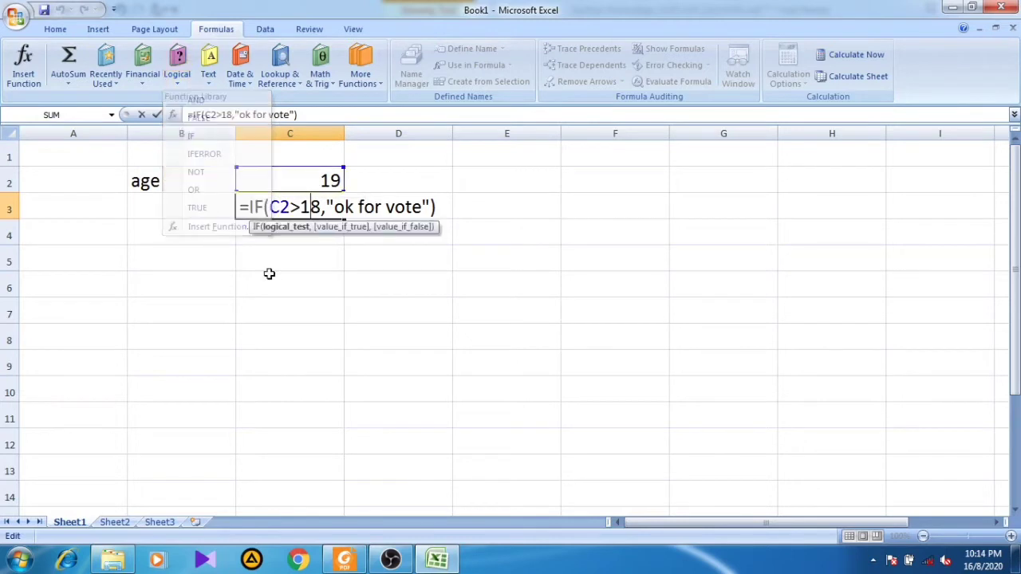
pyautogui.moveTo(184, 174); pyautogui.dragTo(361, 229)
pyautogui.press('Delete')
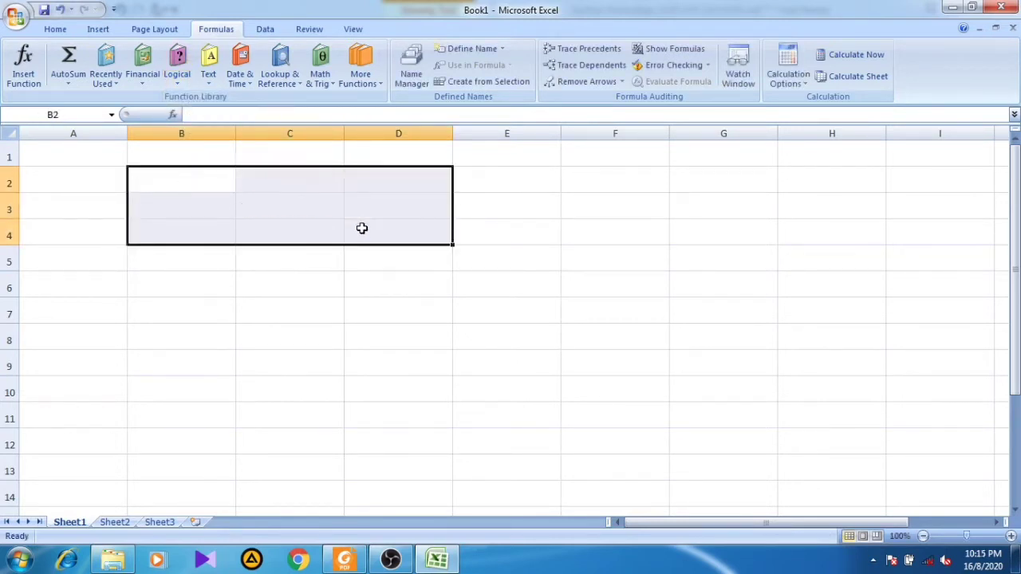
# Step: Enter a person's first name in lowercase as the test text in C2
pyautogui.click(335, 222)
pyautogui.click(296, 189)
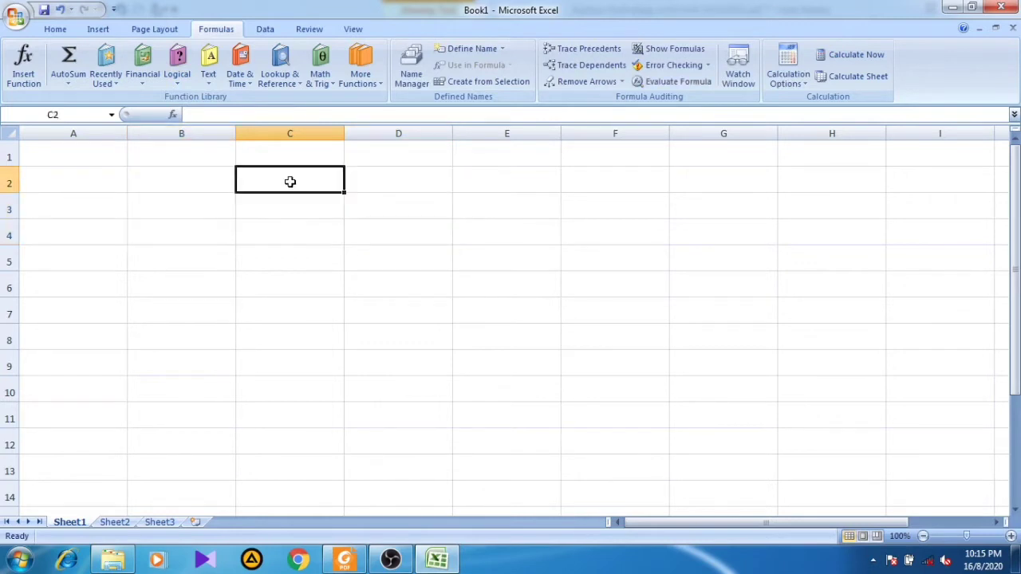
pyautogui.write('su')
pyautogui.press('BackSpace')
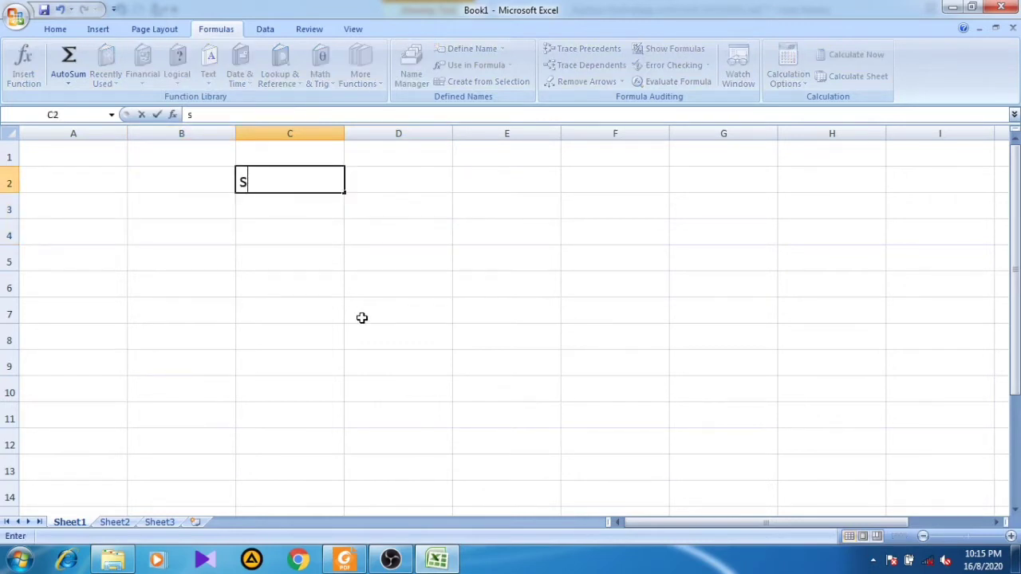
pyautogui.press('Escape')
pyautogui.write('muskan')
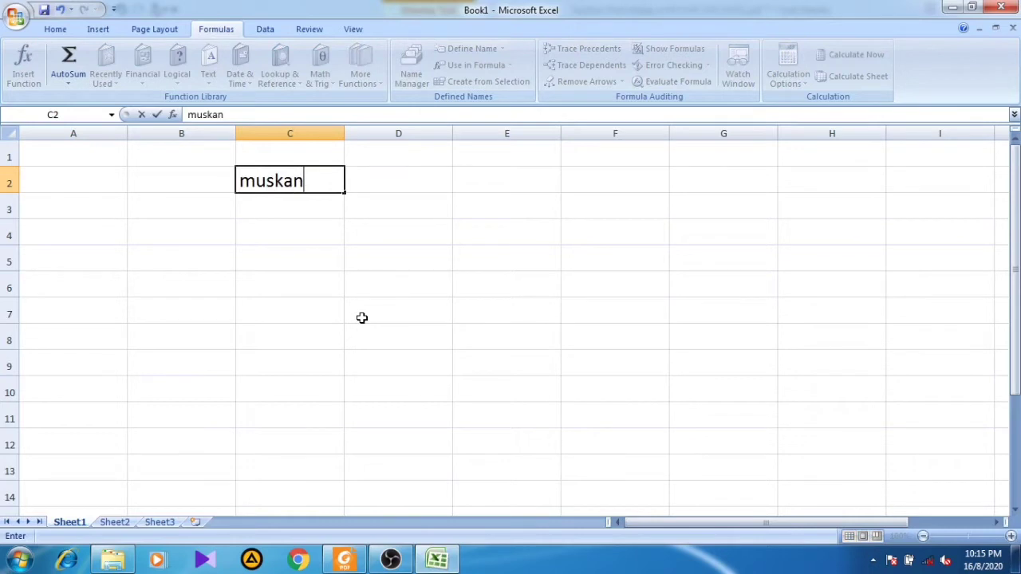
pyautogui.press('Return')
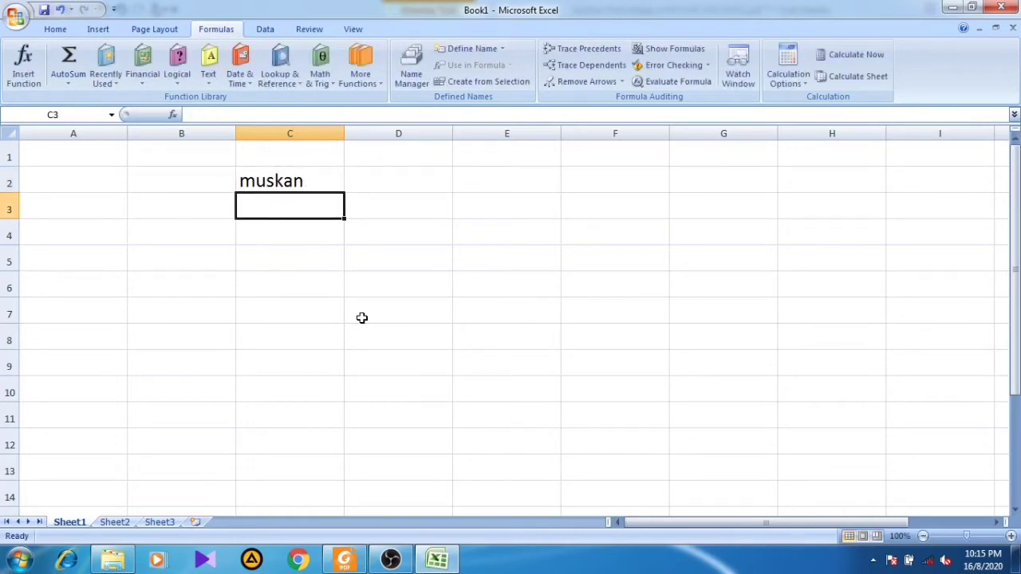
# Step: Enter a NOT formula in C3 that tests whether C2 equals the same quoted first name
pyautogui.write('not')
pyautogui.press('BackSpace')
pyautogui.press('BackSpace')
pyautogui.press('BackSpace')
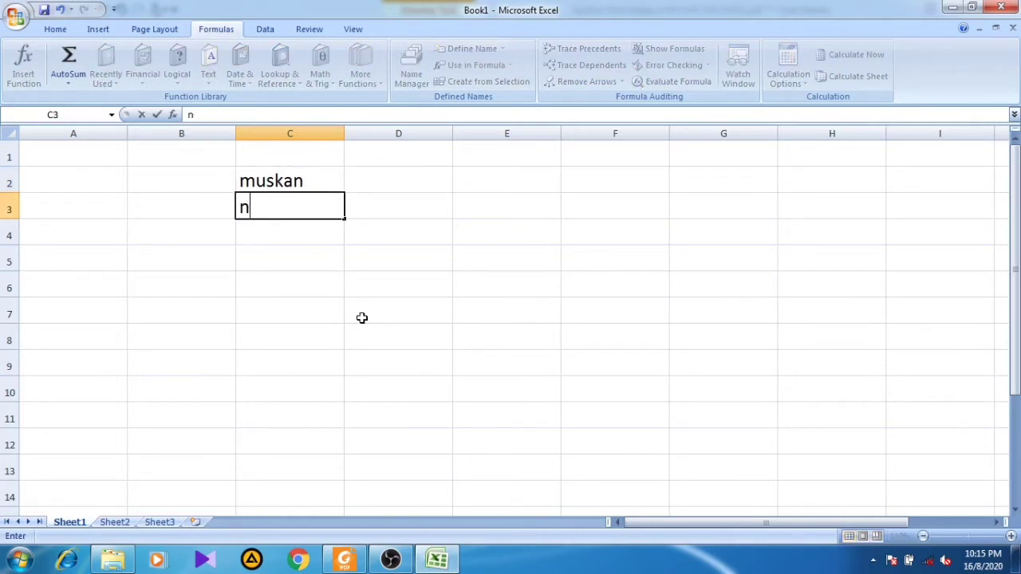
pyautogui.write('=not')
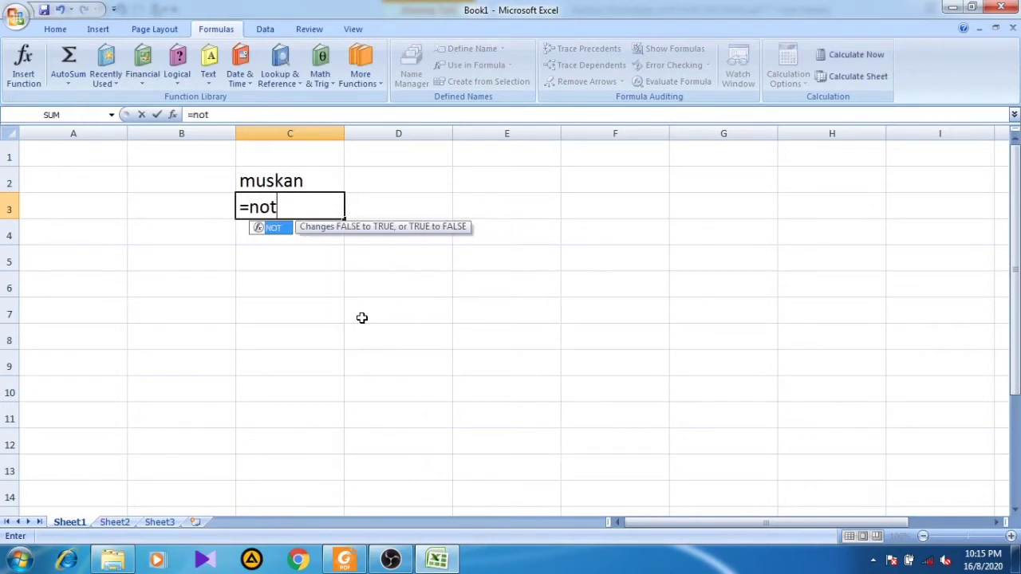
pyautogui.write('(')
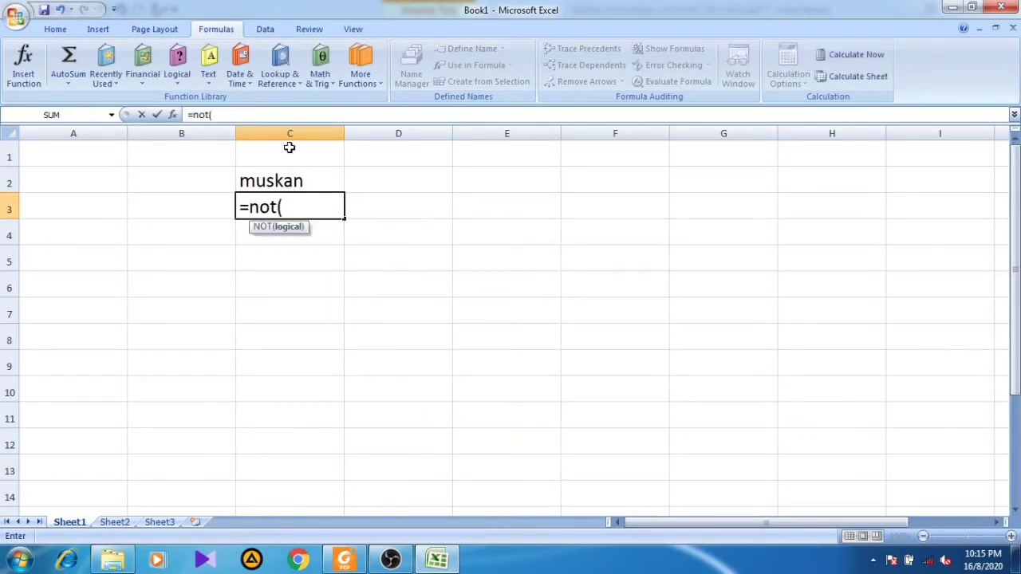
pyautogui.click(288, 181)
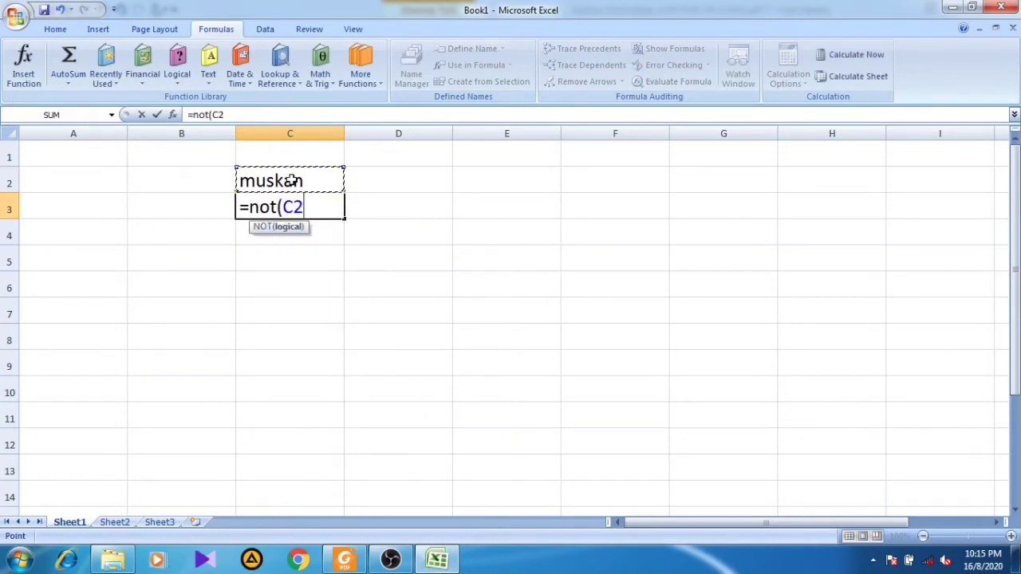
pyautogui.write('="muskan')
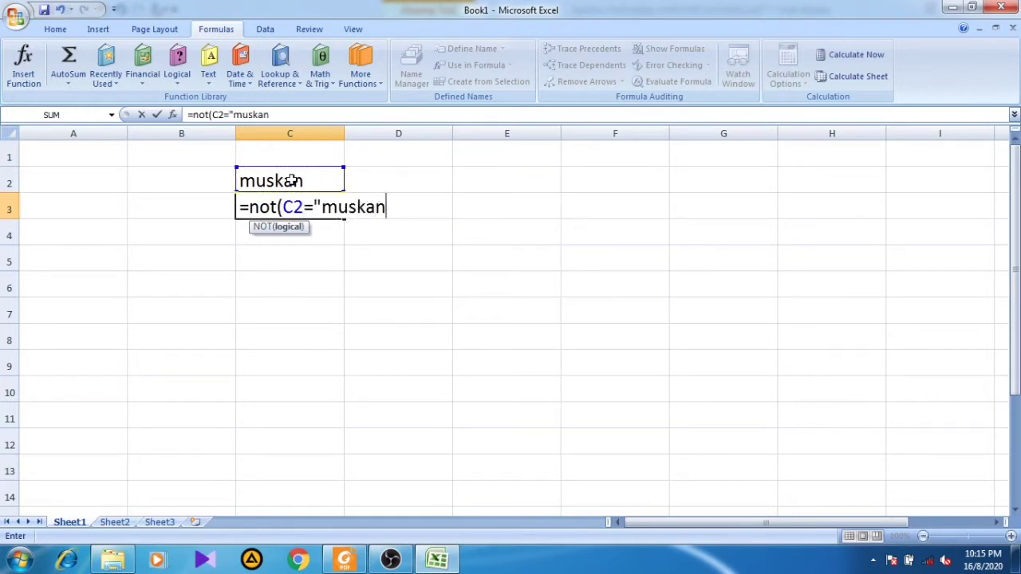
pyautogui.write('")')
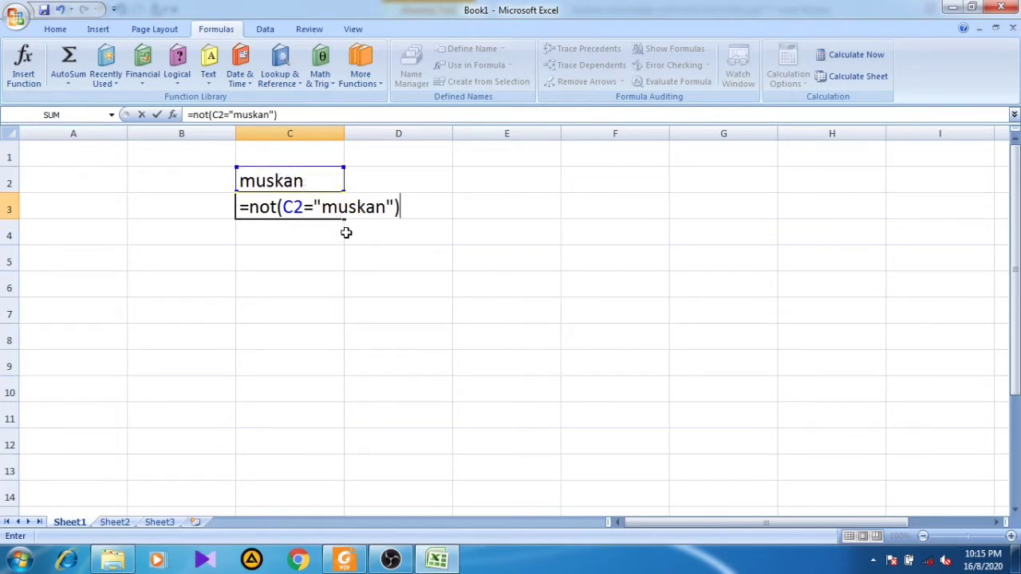
pyautogui.press('Return')
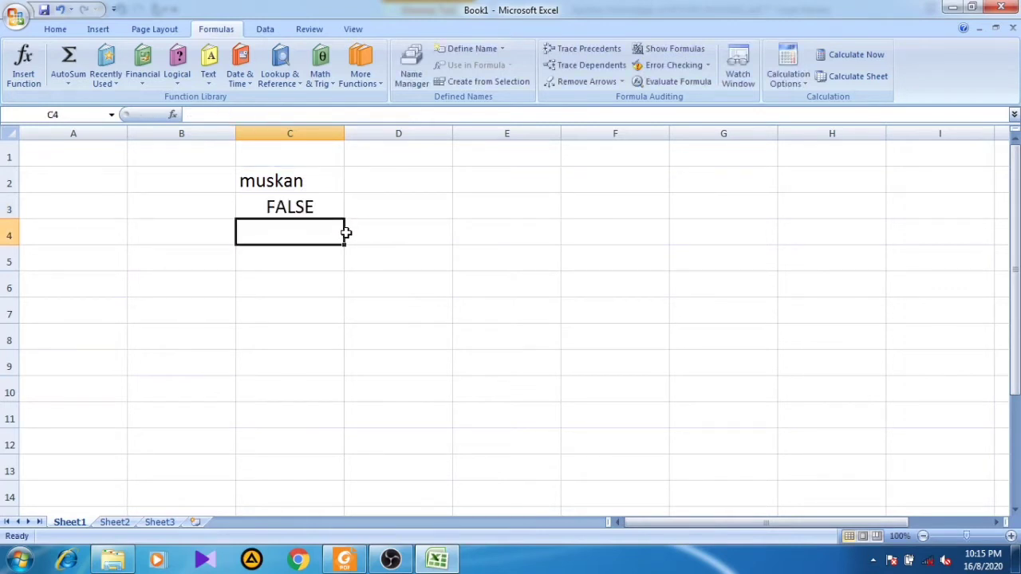
# Step: Inspect the NOT formula in C3 and compare its result with the name in C2
pyautogui.click(297, 201)
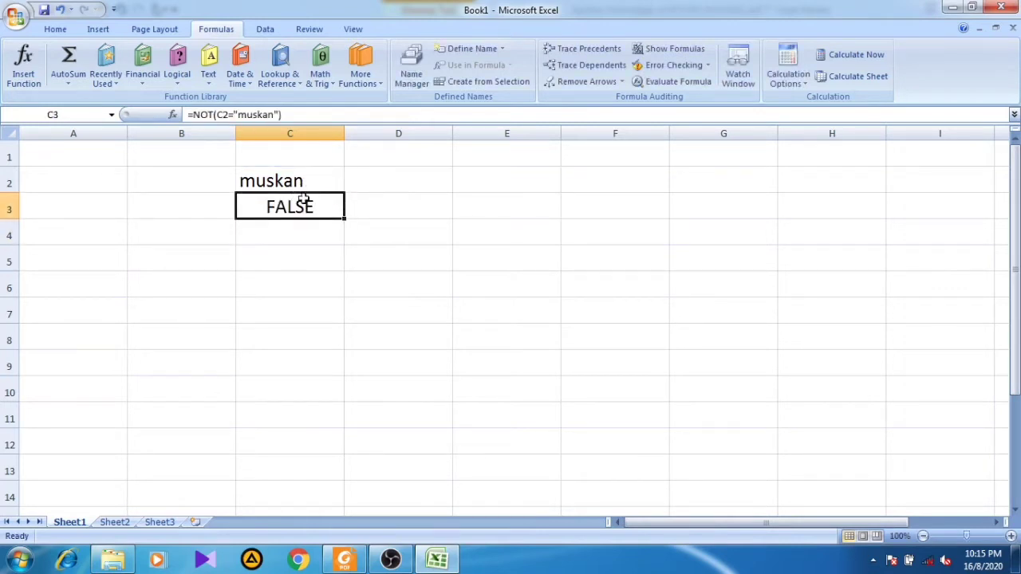
pyautogui.doubleClick(307, 206)
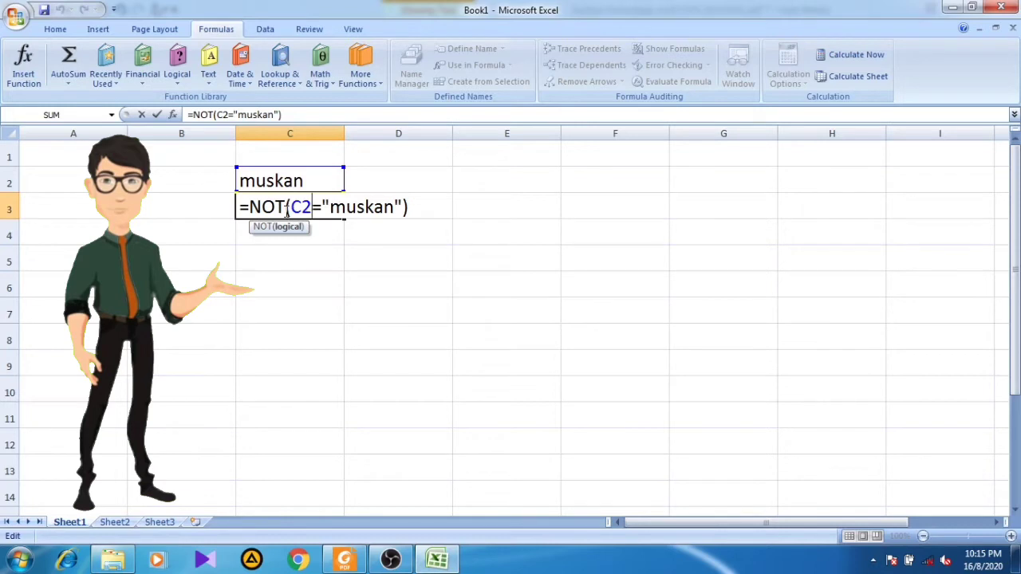
pyautogui.press('Return')
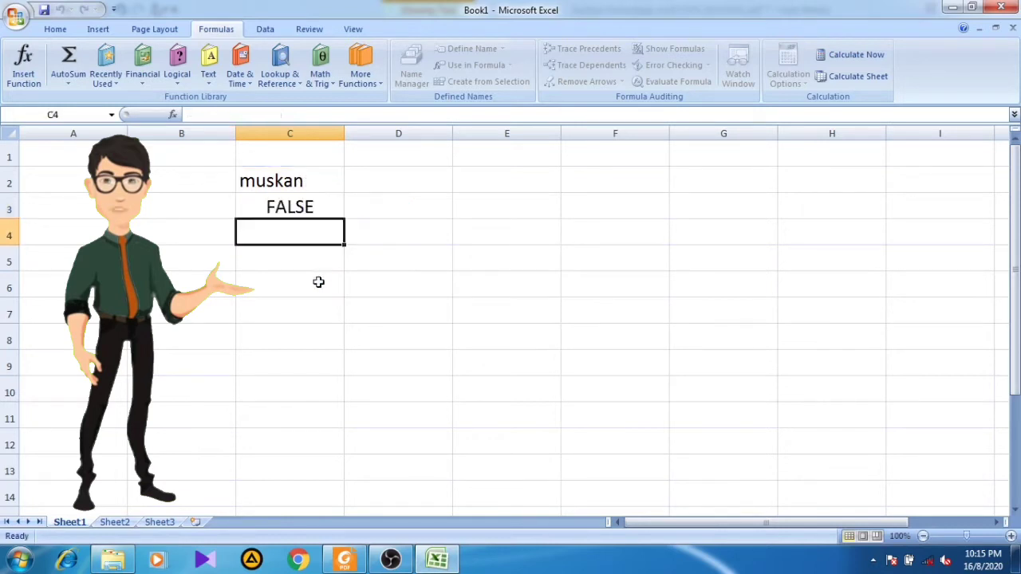
# Step: Replace the name in C2 with a different lowercase first name to test the NOT formula
pyautogui.click(296, 181)
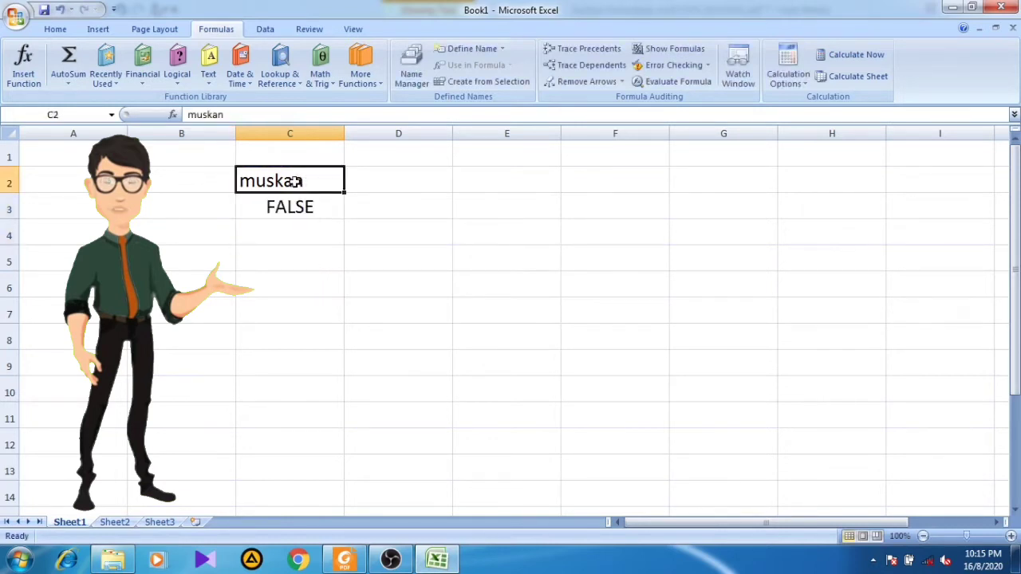
pyautogui.write('sunil')
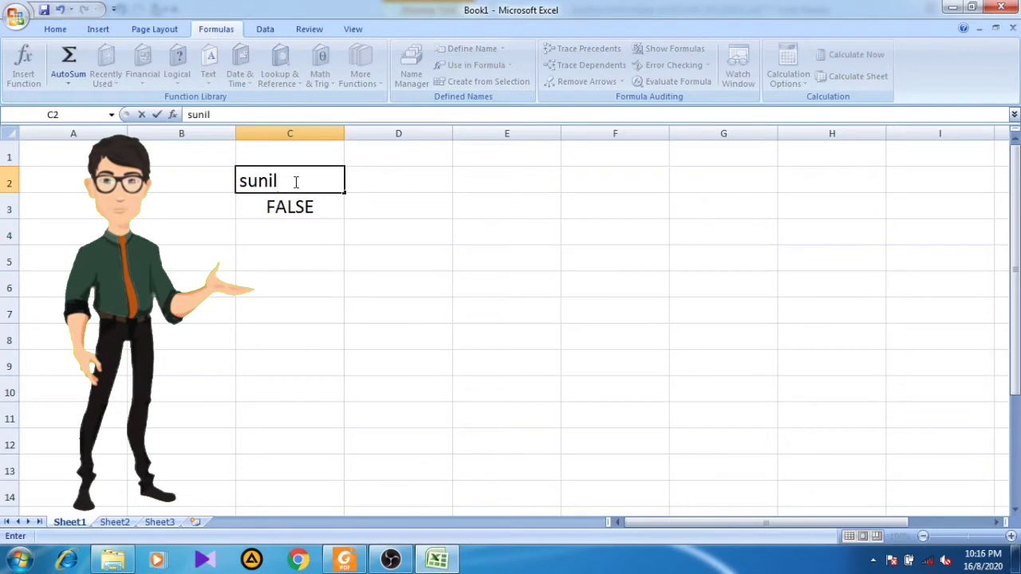
pyautogui.press('Return')
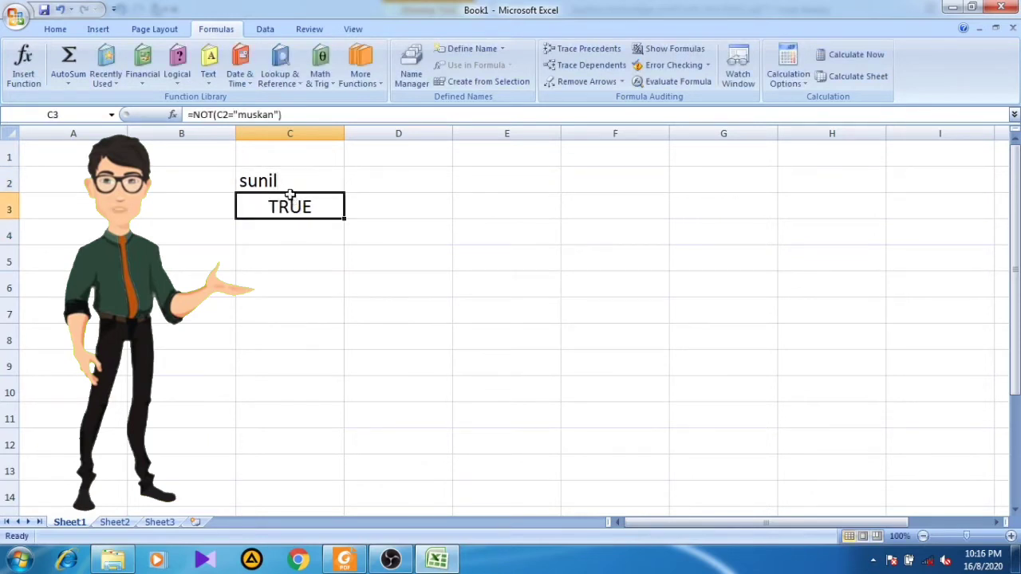
# Step: Review the NOT formula in C3 and clear the example from C2:C3
pyautogui.doubleClick(291, 203)
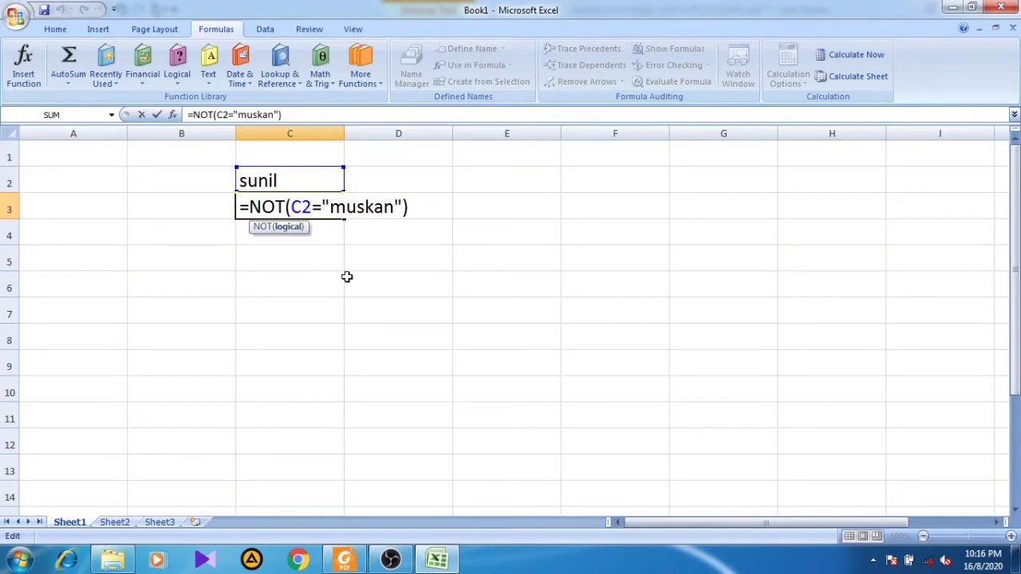
pyautogui.press('Return')
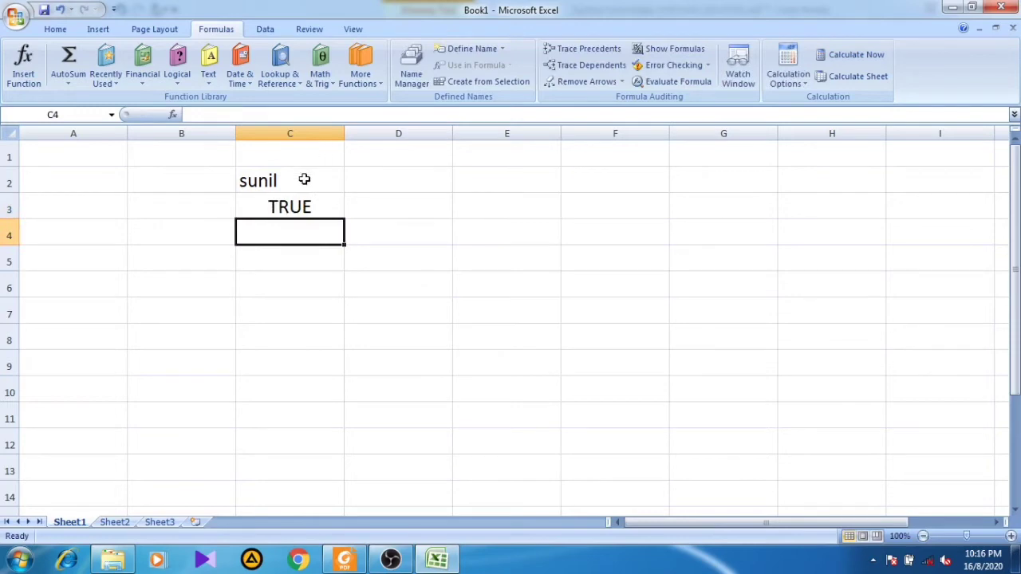
pyautogui.moveTo(303, 178); pyautogui.dragTo(312, 216)
pyautogui.press('Delete')
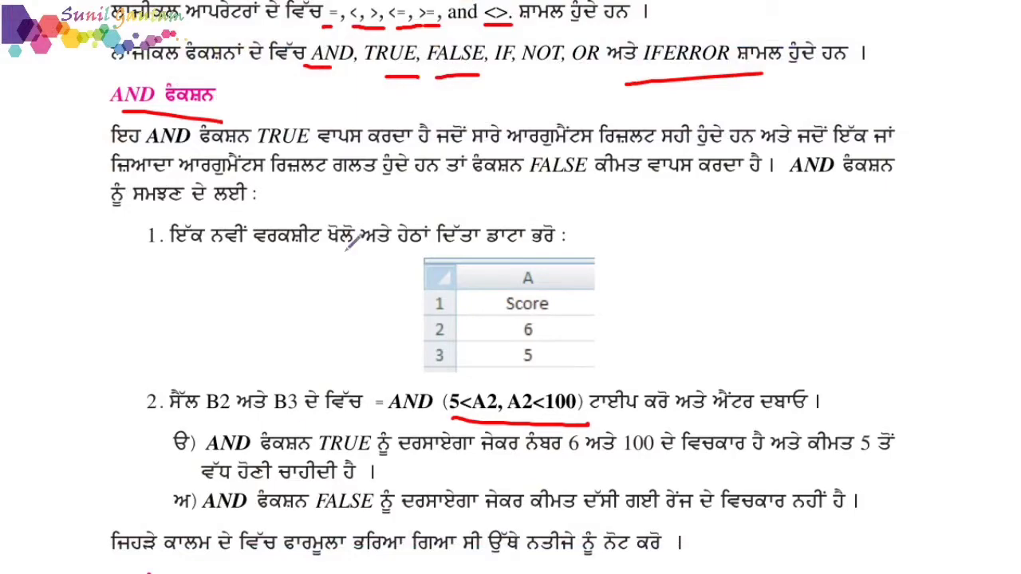
# Step: Read the textbook's IFERROR, NOT and TRUE()/FALSE() sections, underlining part of the IF syntax and the word FALSE
pyautogui.scroll(-5, 354, 243)
pyautogui.scroll(-13, 351, 239)
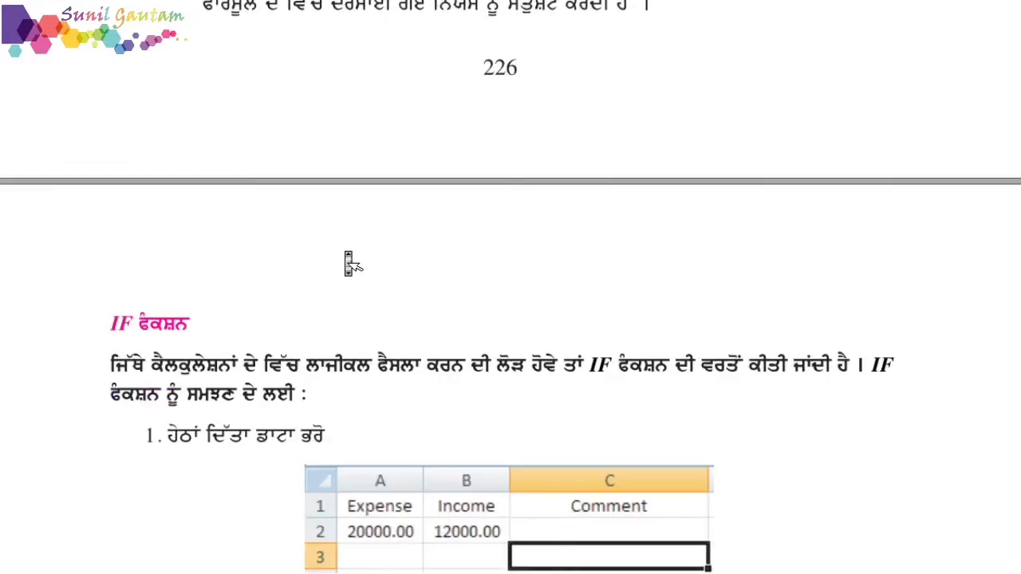
pyautogui.scroll(-8, 355, 240)
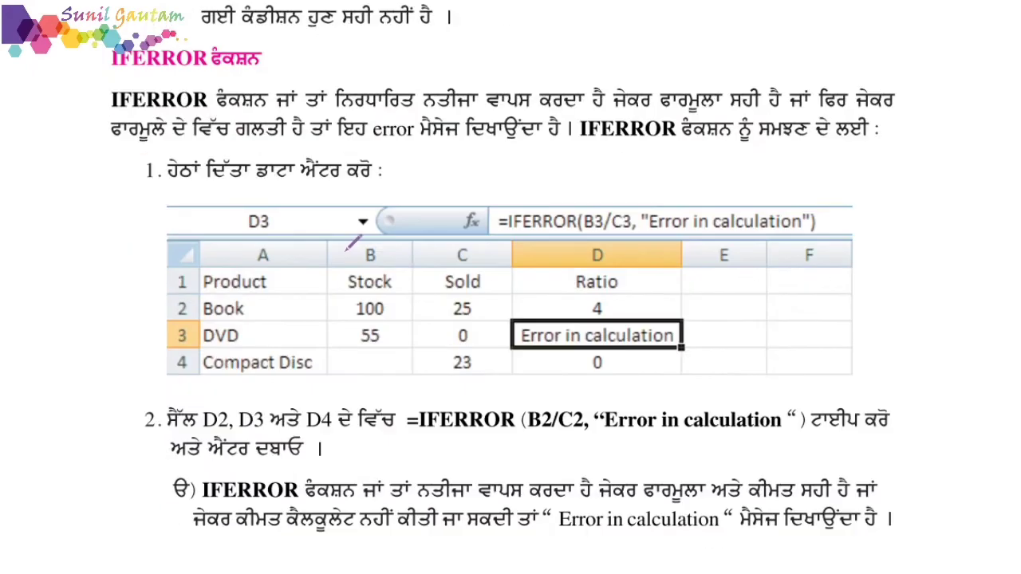
pyautogui.scroll(-6, 353, 242)
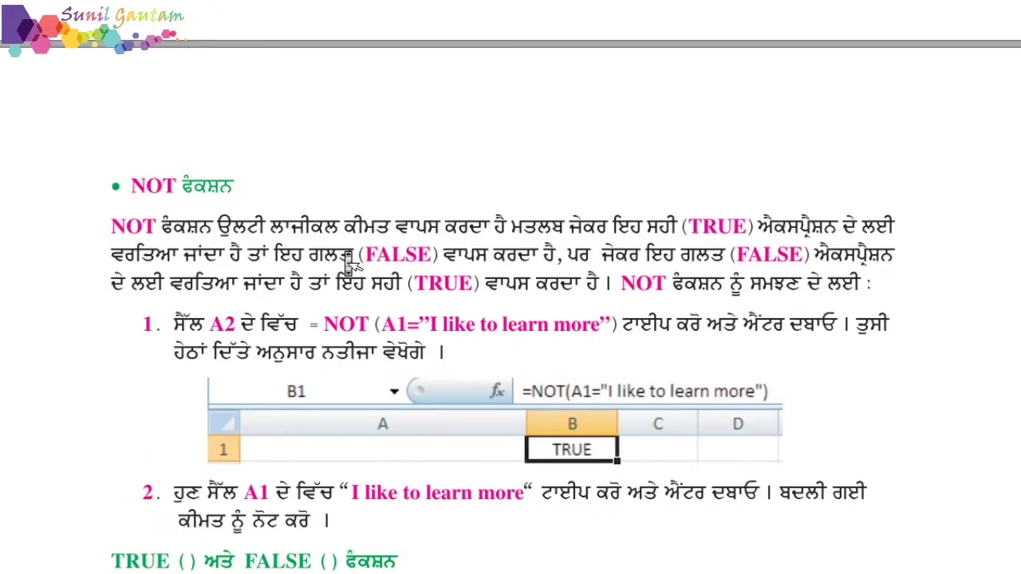
pyautogui.scroll(-4, 351, 248)
pyautogui.scroll(-1, 351, 264)
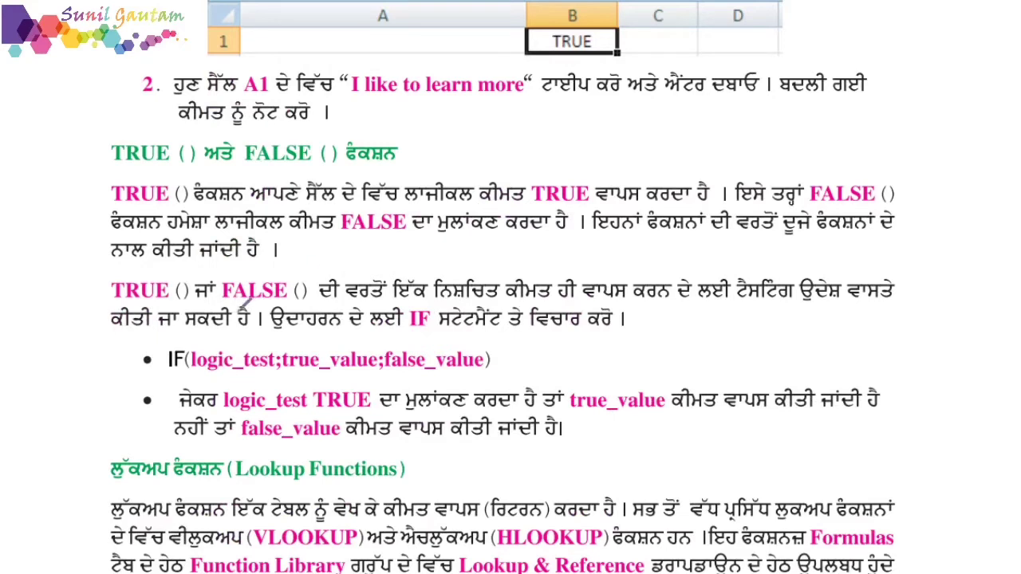
pyautogui.moveTo(175, 371); pyautogui.dragTo(339, 371)
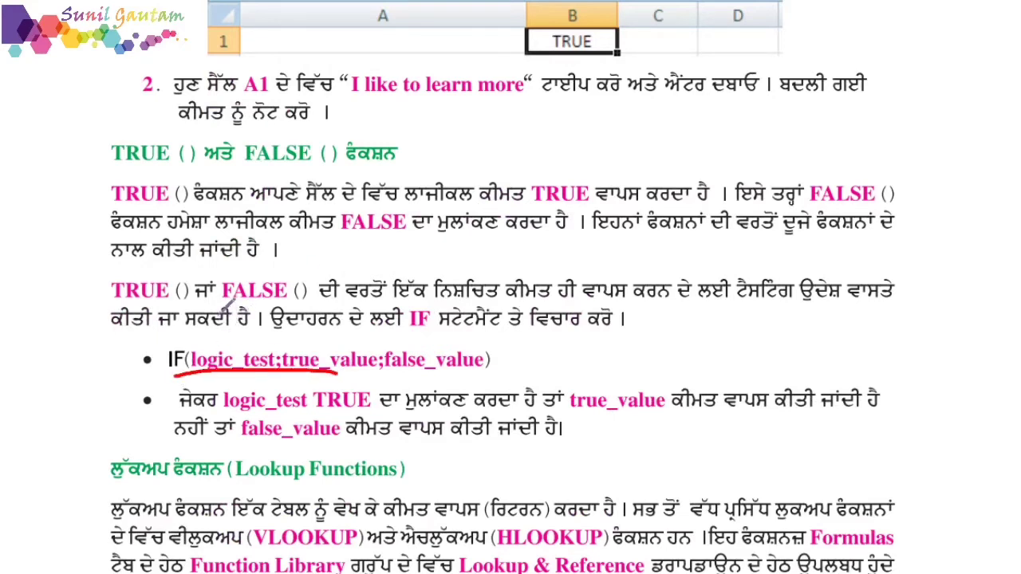
pyautogui.moveTo(231, 314); pyautogui.dragTo(305, 311)
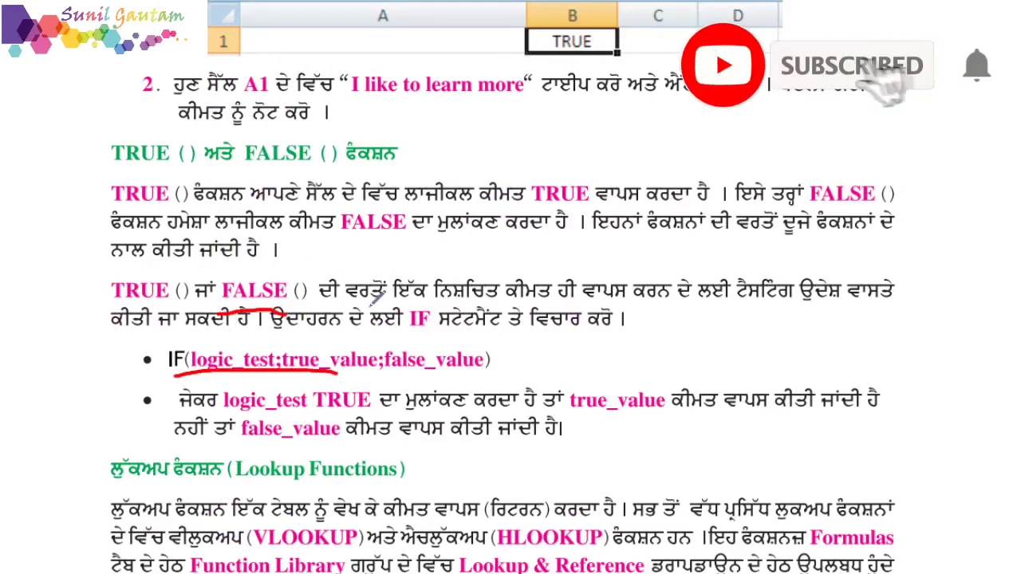
pyautogui.scroll(1, 371, 315)
pyautogui.scroll(5, 371, 318)
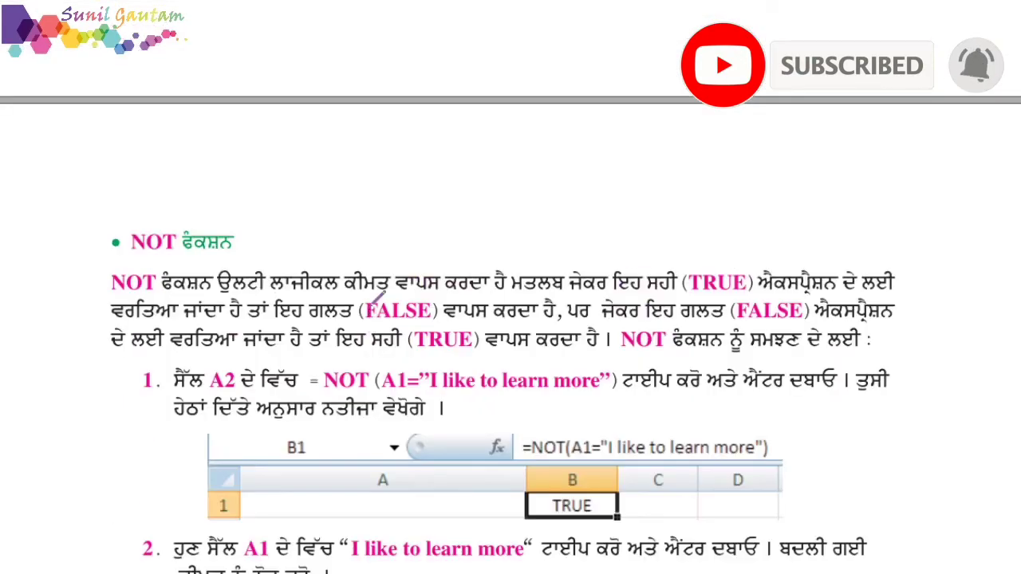
pyautogui.scroll(3, 375, 319)
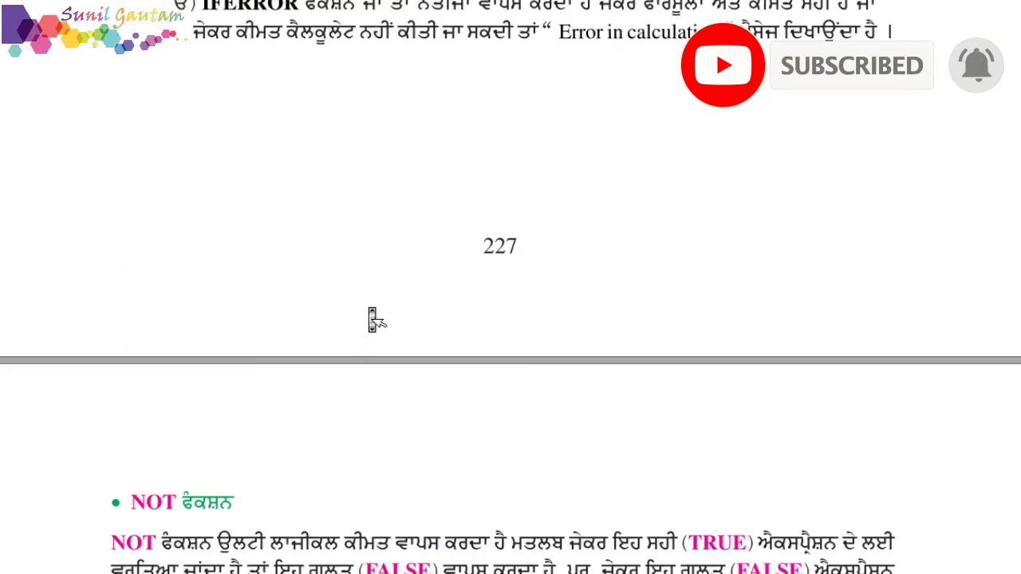
pyautogui.scroll(9, 372, 319)
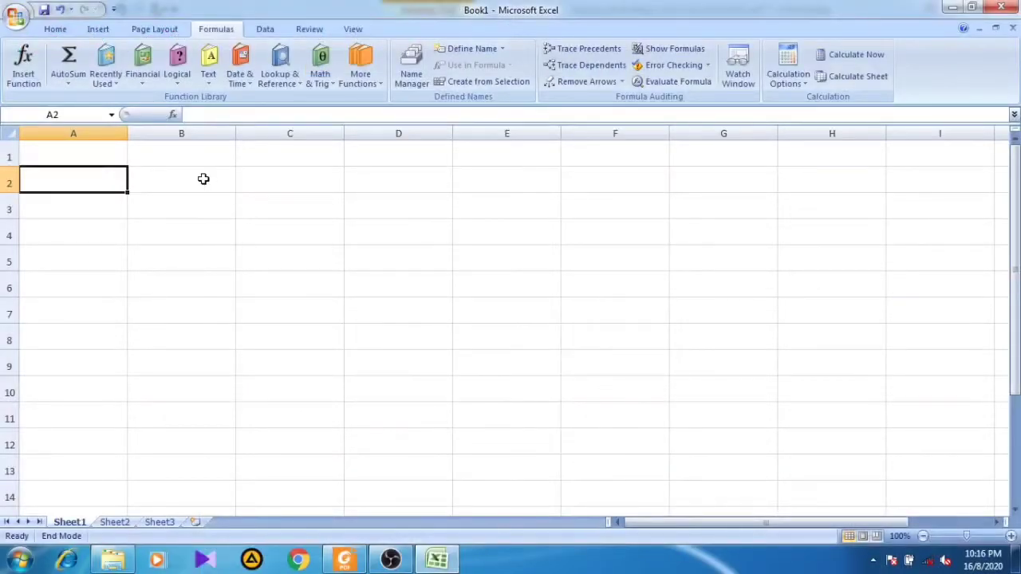
# Step: Try entering the division 23/0 directly in B2 of the worksheet, and clear the cell
pyautogui.click(203, 177)
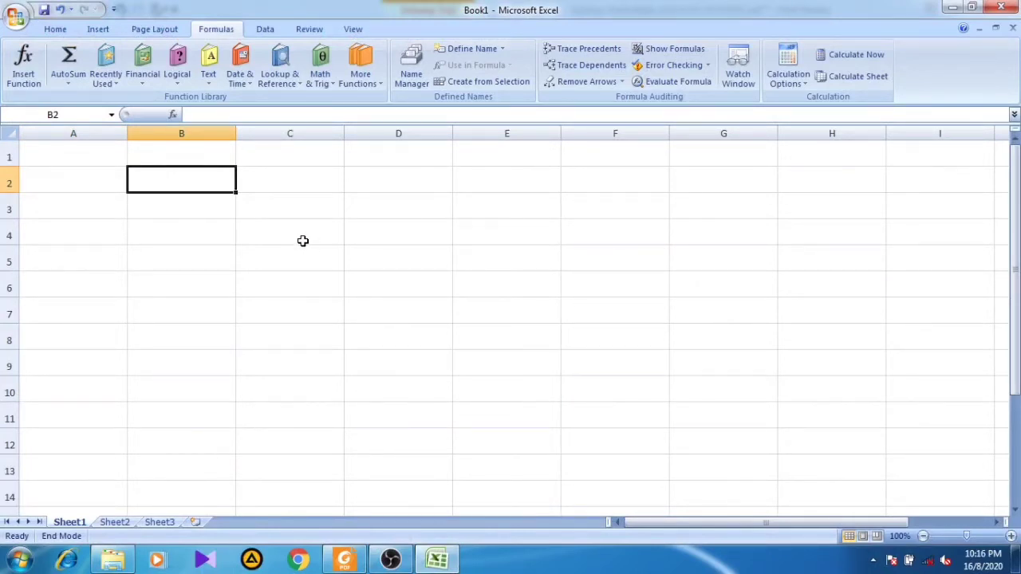
pyautogui.write('23')
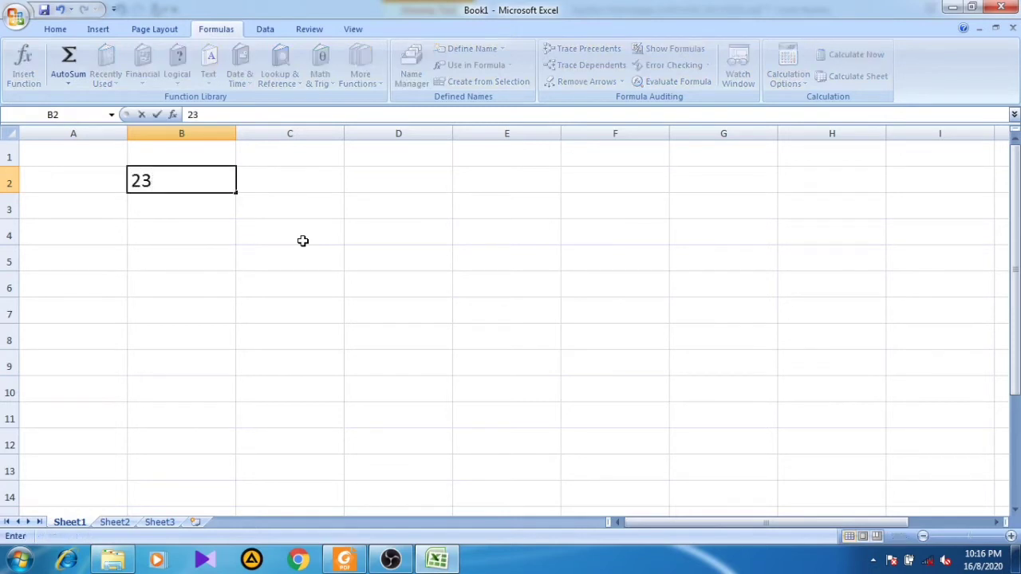
pyautogui.write('/0')
pyautogui.press('Return')
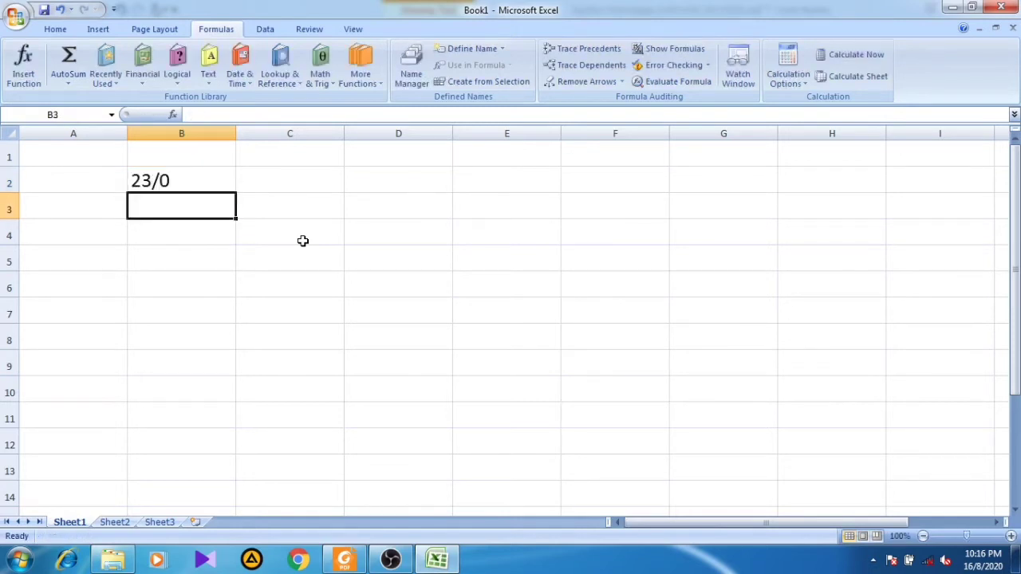
pyautogui.click(193, 169)
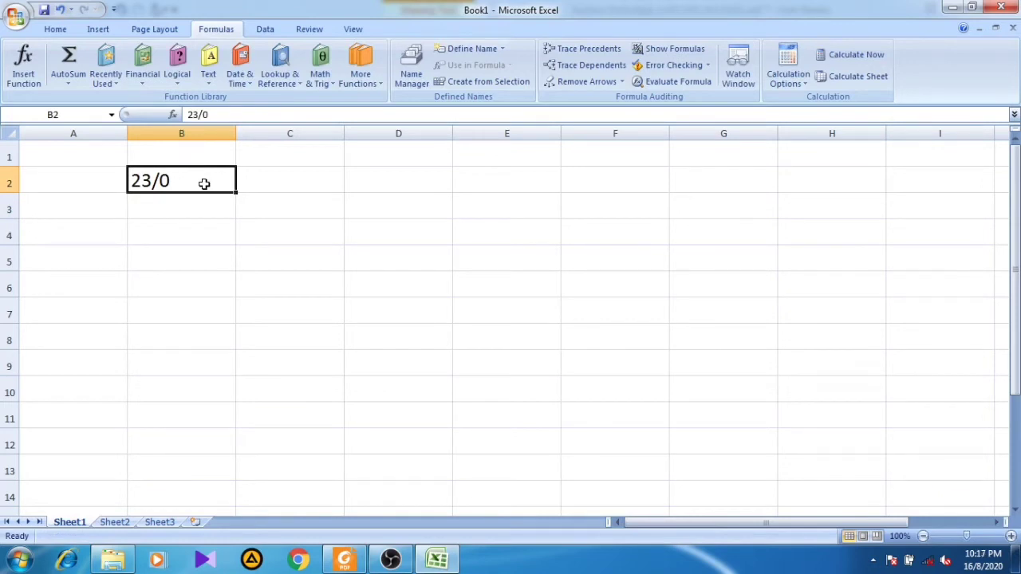
pyautogui.press('Delete')
pyautogui.click(293, 188)
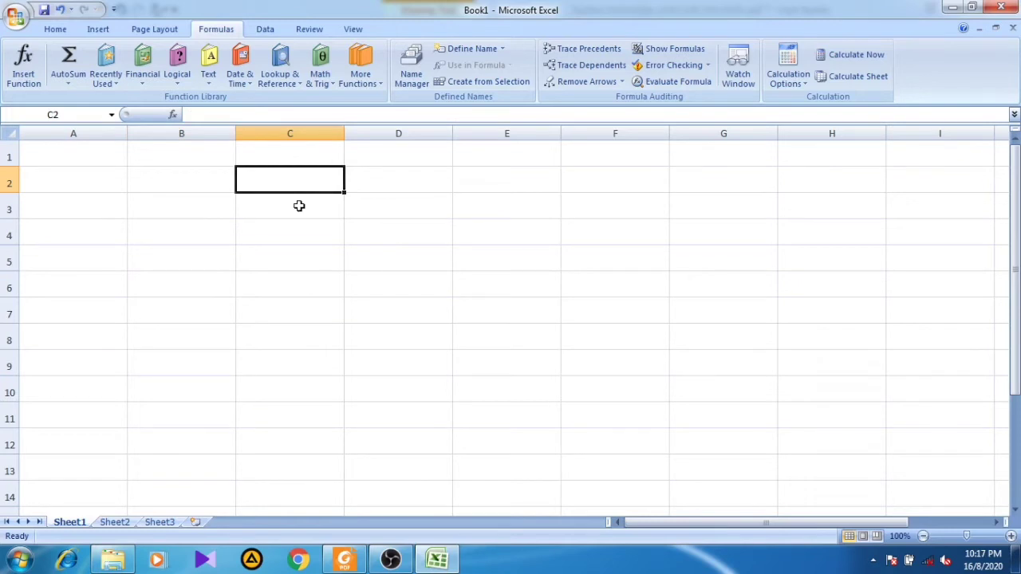
pyautogui.click(299, 208)
pyautogui.click(299, 224)
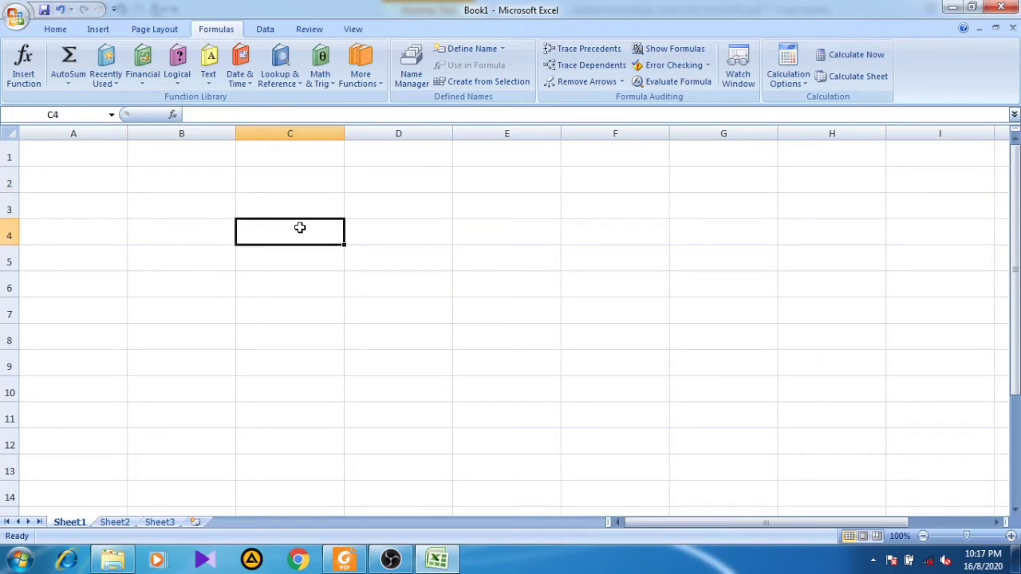
pyautogui.click(295, 186)
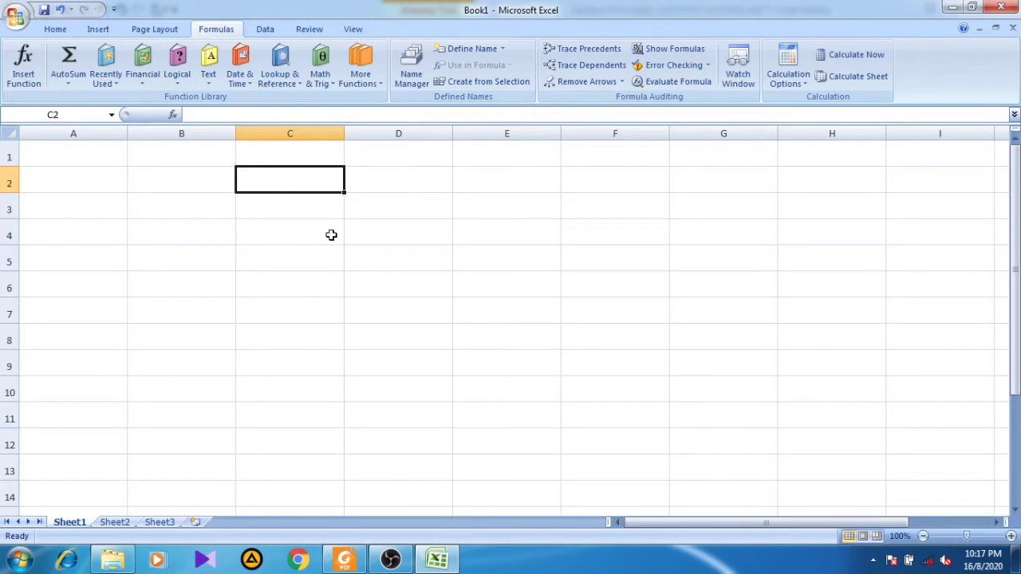
pyautogui.click(366, 169)
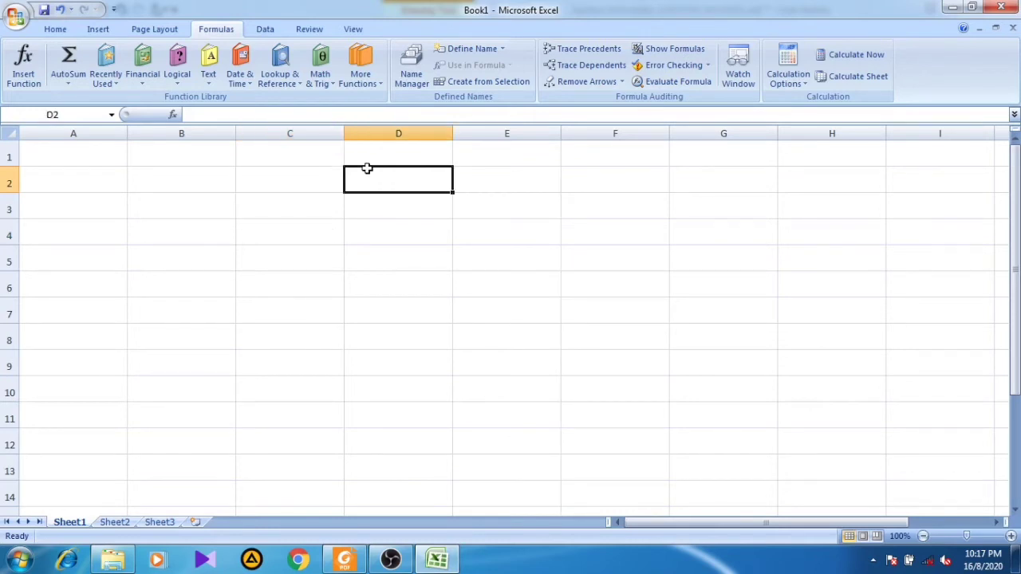
# Step: Enter 23 in C2 and 0 in D2 as the dividend and divisor
pyautogui.click(313, 179)
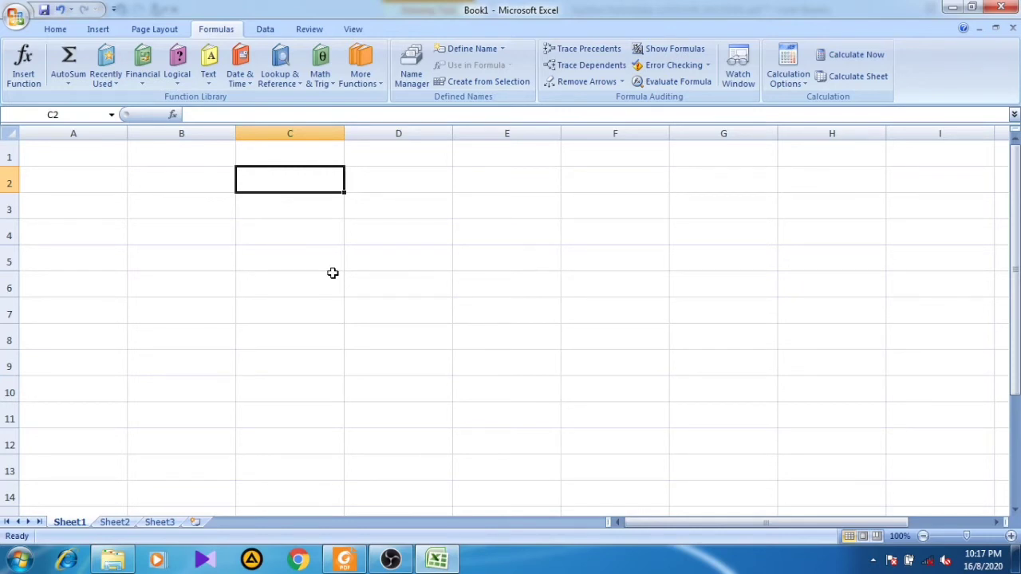
pyautogui.write('23')
pyautogui.click(391, 180)
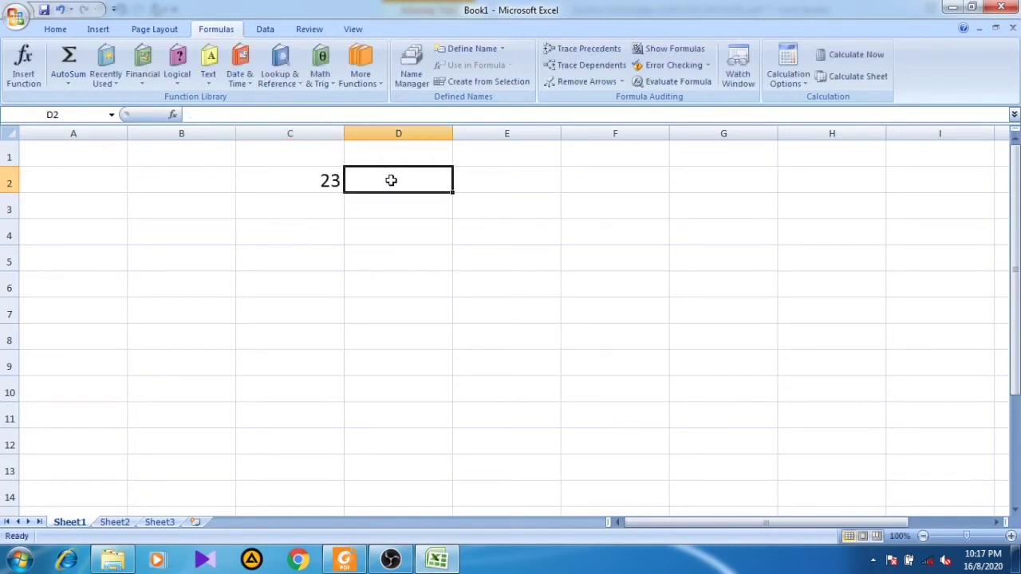
pyautogui.write('0')
pyautogui.click(390, 202)
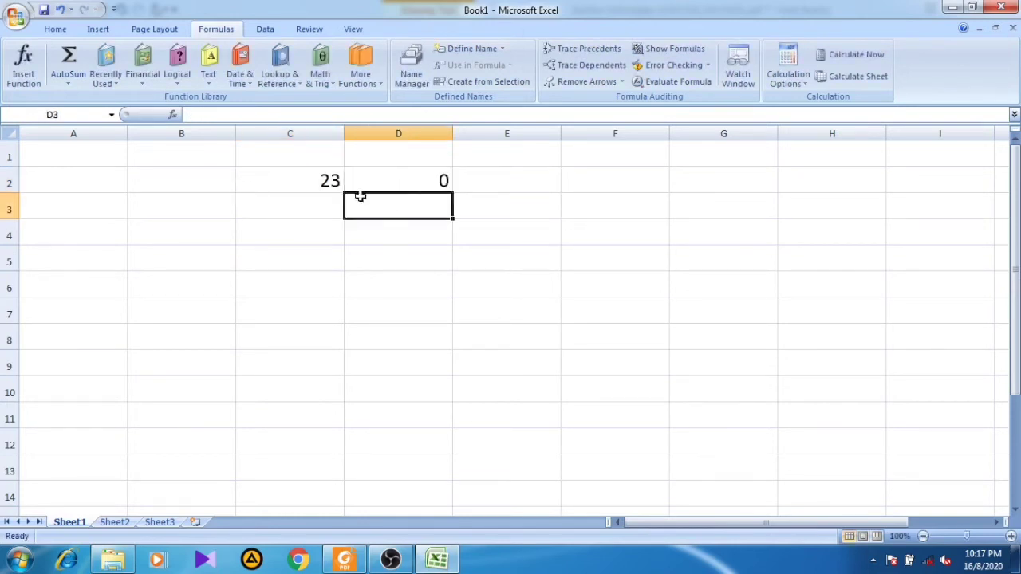
pyautogui.click(341, 182)
pyautogui.click(418, 184)
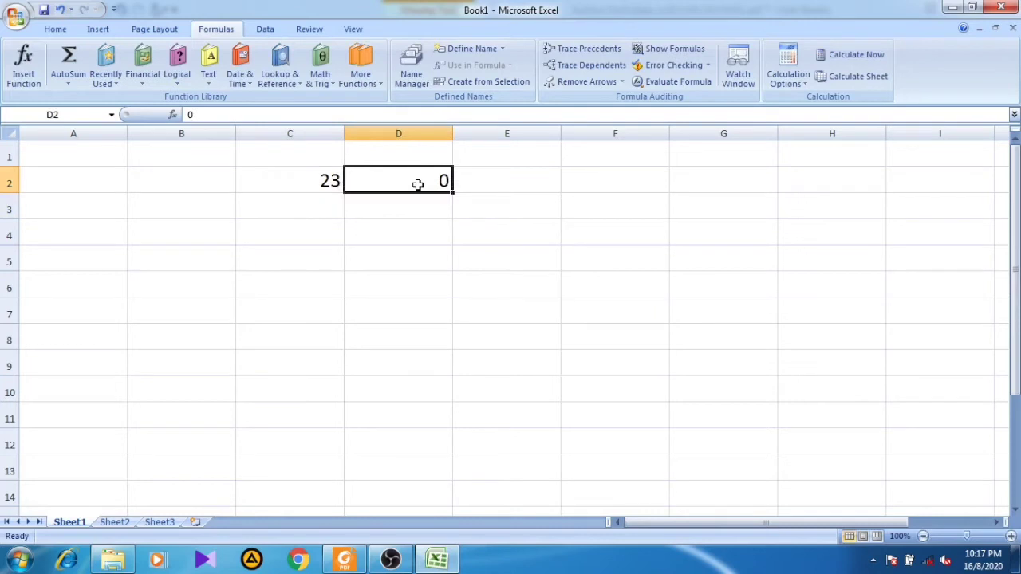
pyautogui.click(371, 212)
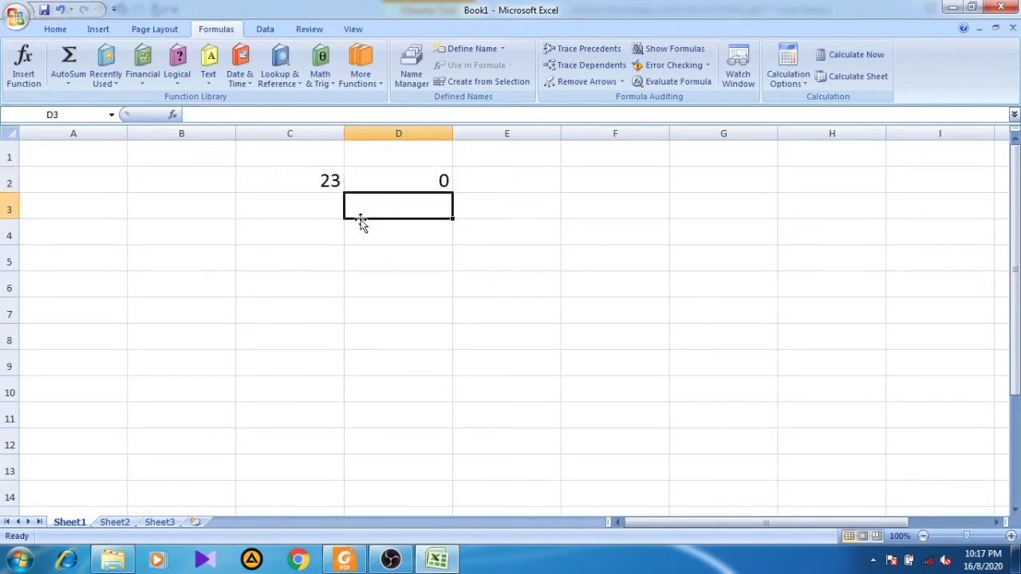
# Step: Enter the formula =C2/D2 in D4 to divide the first number by the second
pyautogui.click(360, 229)
pyautogui.write('=')
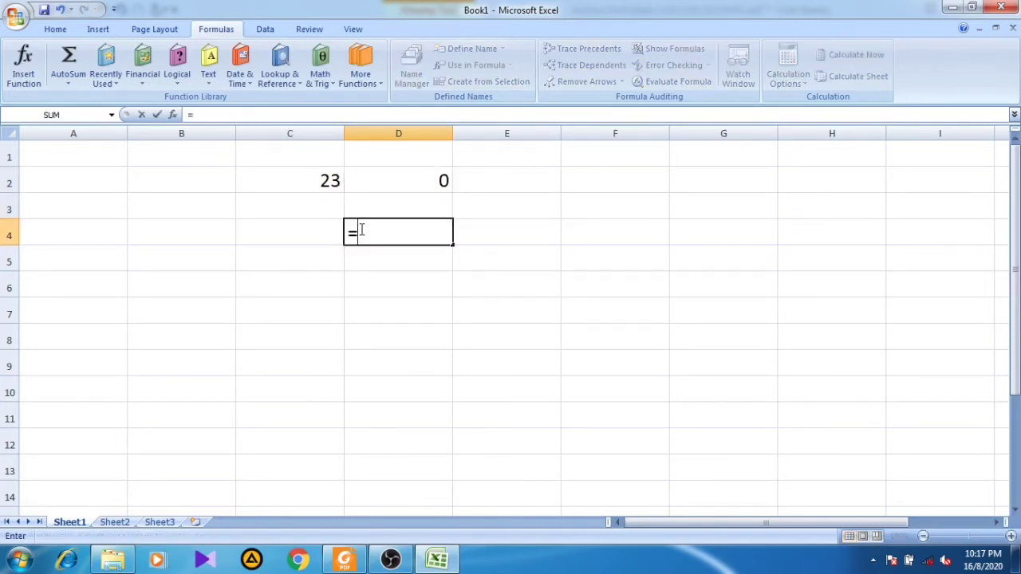
pyautogui.click(292, 180)
pyautogui.write('/')
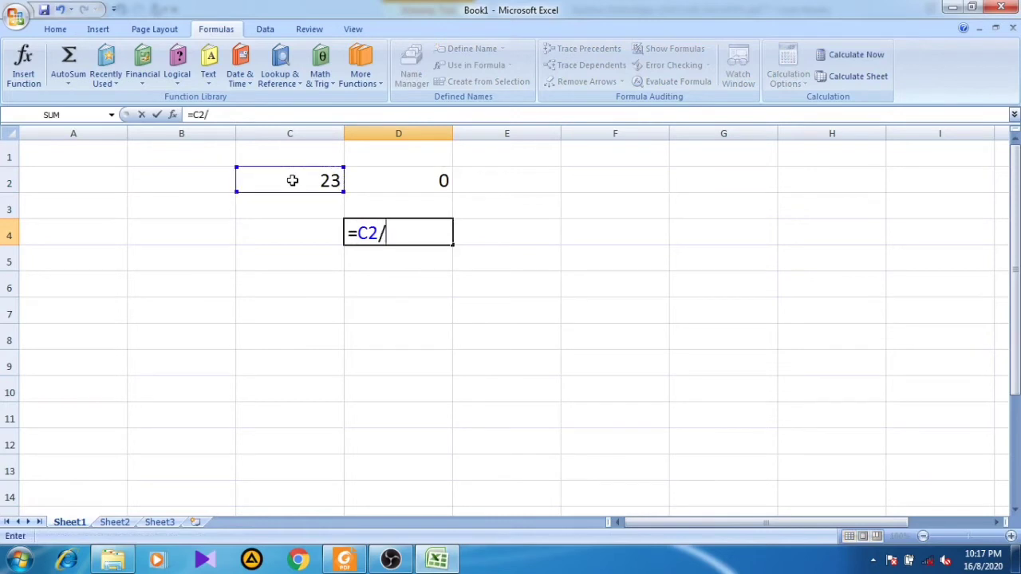
pyautogui.click(434, 175)
pyautogui.press('Return')
# Step: Wrap the division in D4 in IFERROR so the formula reads =IFERROR(C2/D2,"mistake")
pyautogui.click(419, 228)
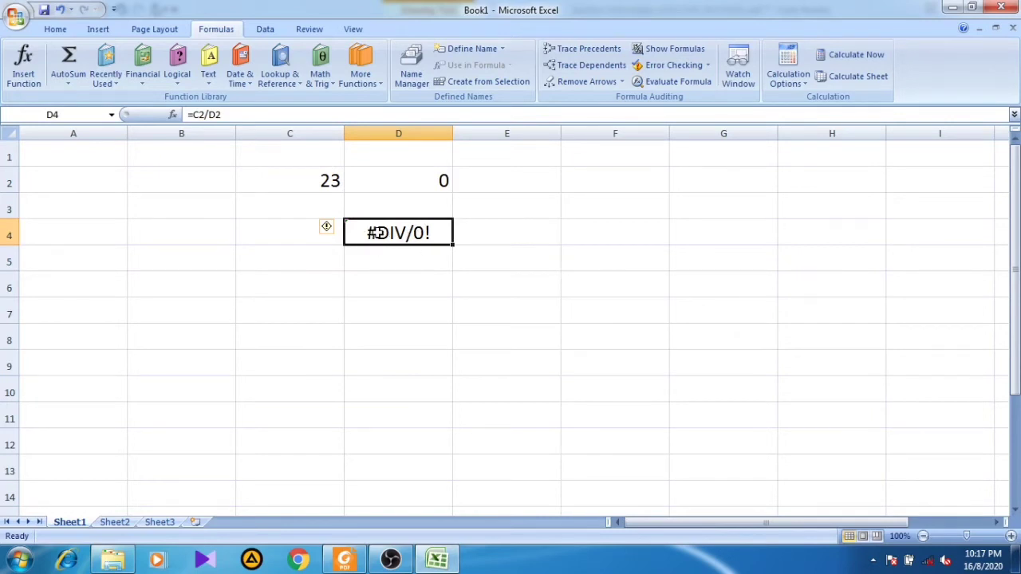
pyautogui.doubleClick(378, 232)
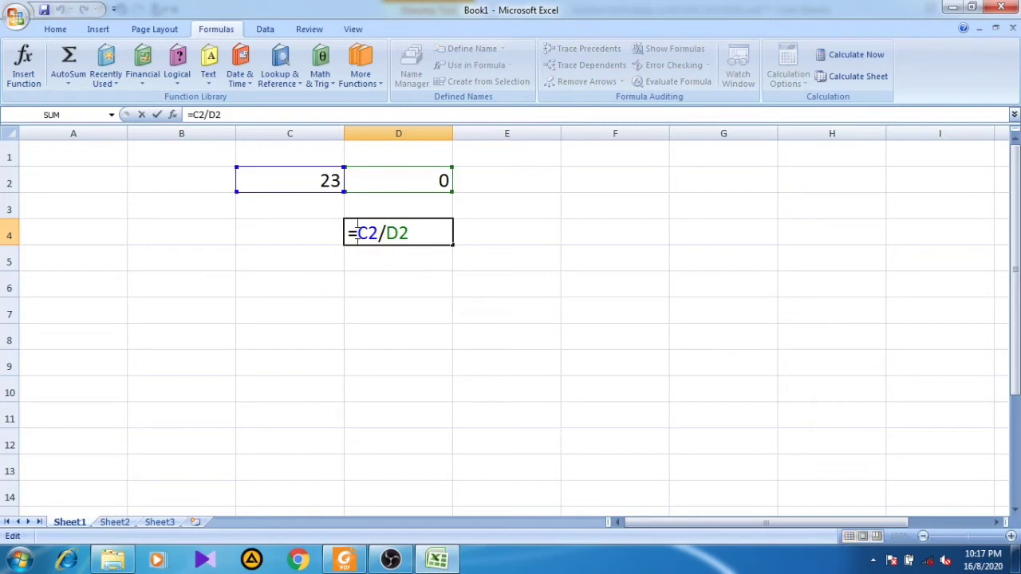
pyautogui.write('if')
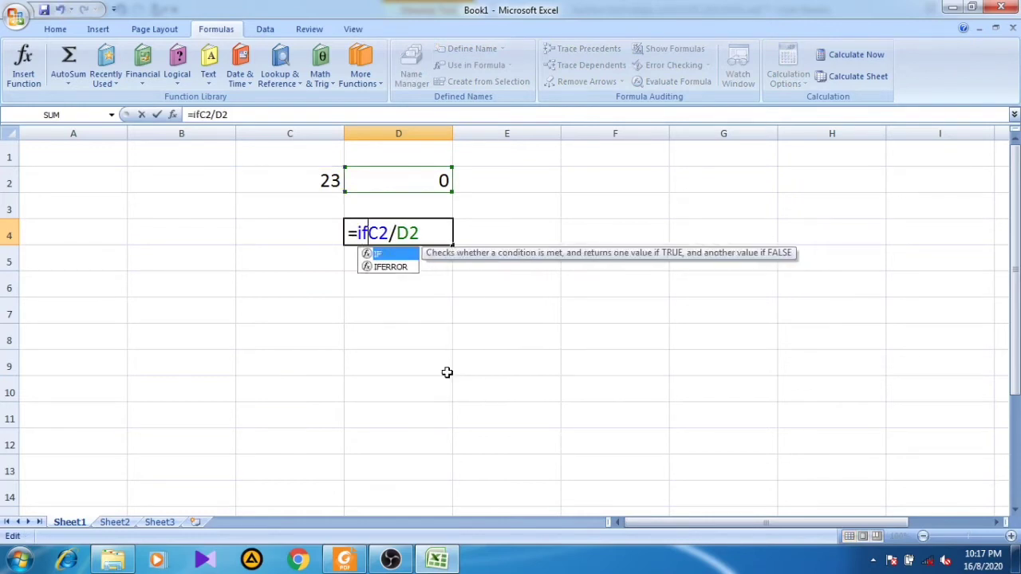
pyautogui.click(392, 268)
pyautogui.doubleClick(393, 267)
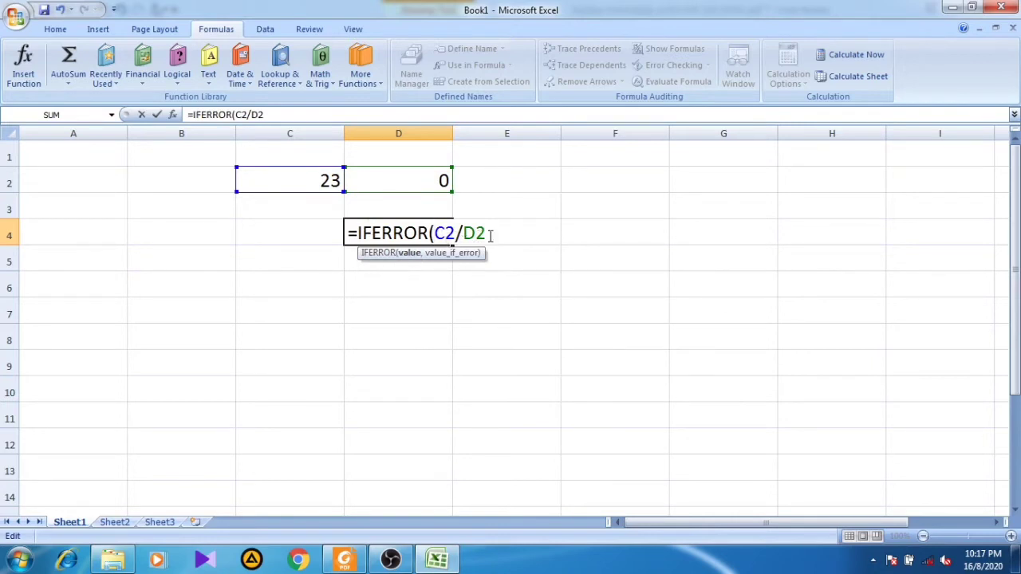
pyautogui.write(',')
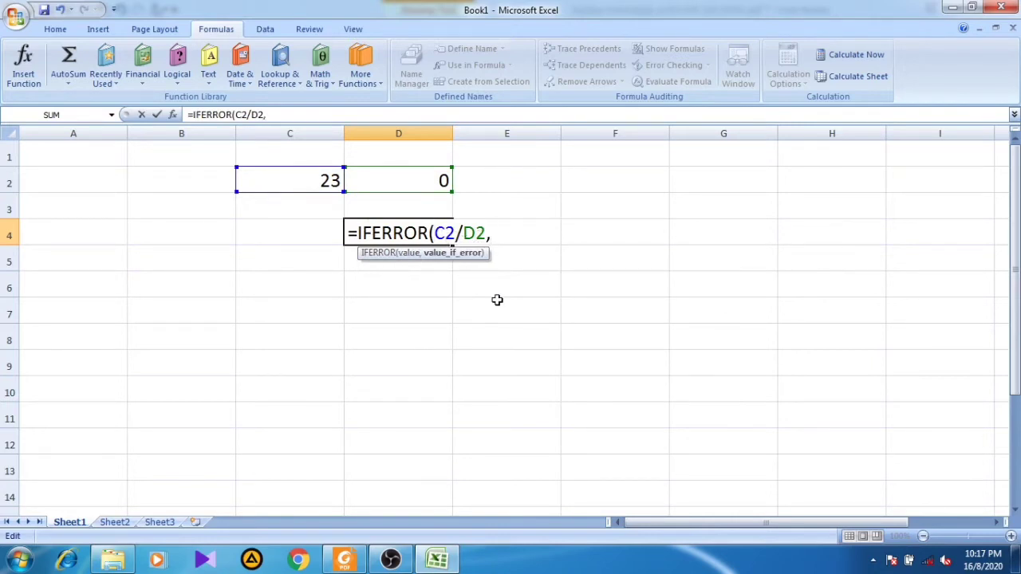
pyautogui.write('"misk')
pyautogui.press('BackSpace')
pyautogui.write('e')
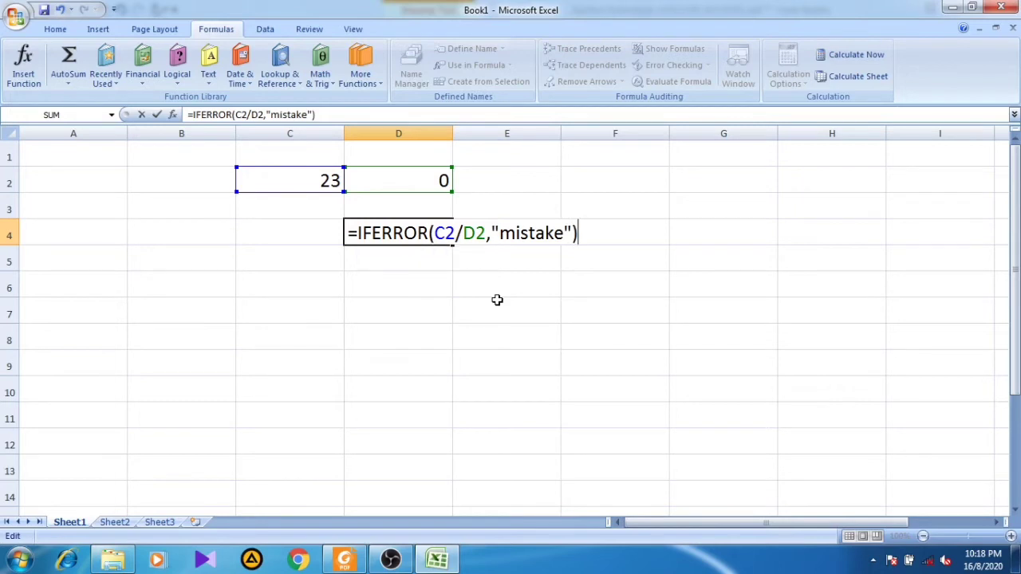
pyautogui.press('Return')
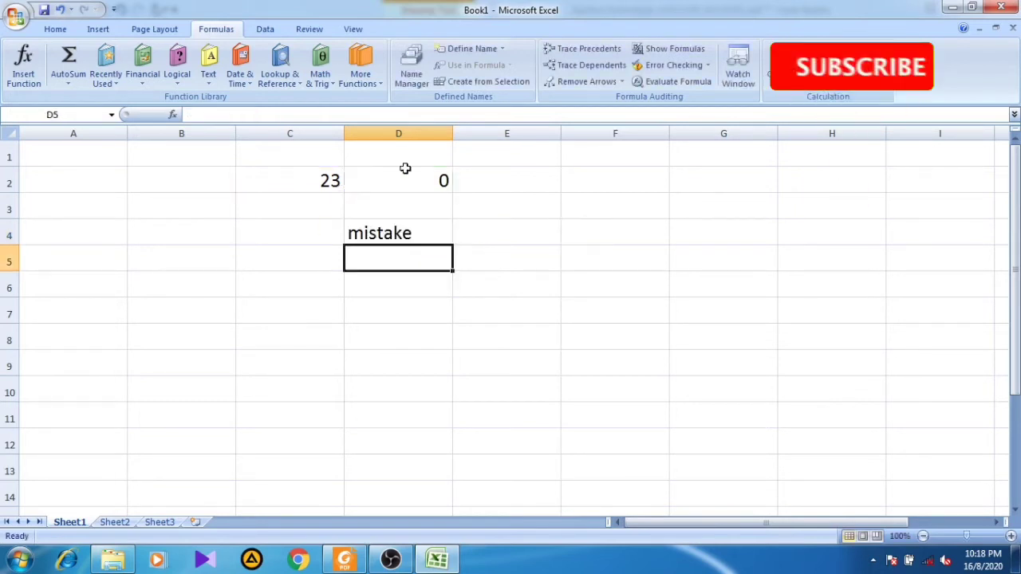
# Step: Change the divisor in D2 to 23 to test the IFERROR formula with a valid division
pyautogui.click(409, 233)
pyautogui.click(428, 180)
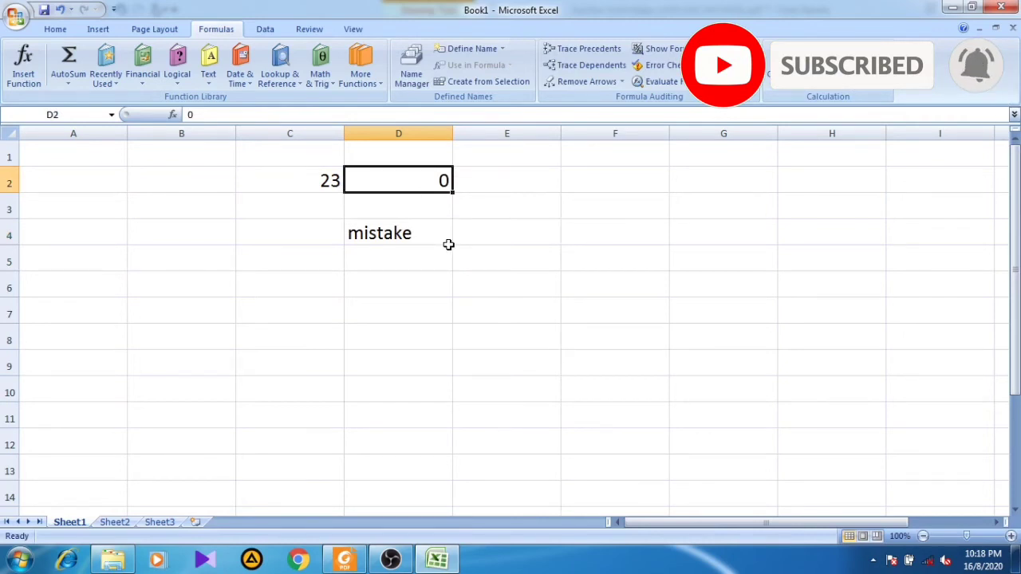
pyautogui.write('23')
pyautogui.press('Return')
pyautogui.click(408, 279)
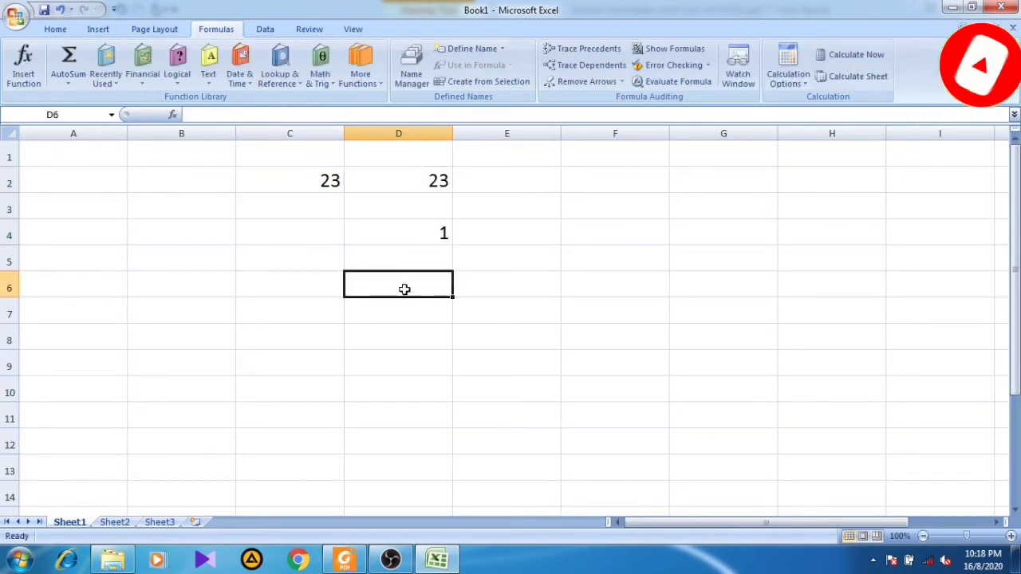
# Step: Set the divisor in D2 back to 0 to test the error case again
pyautogui.click(424, 171)
pyautogui.write('0')
pyautogui.press('Return')
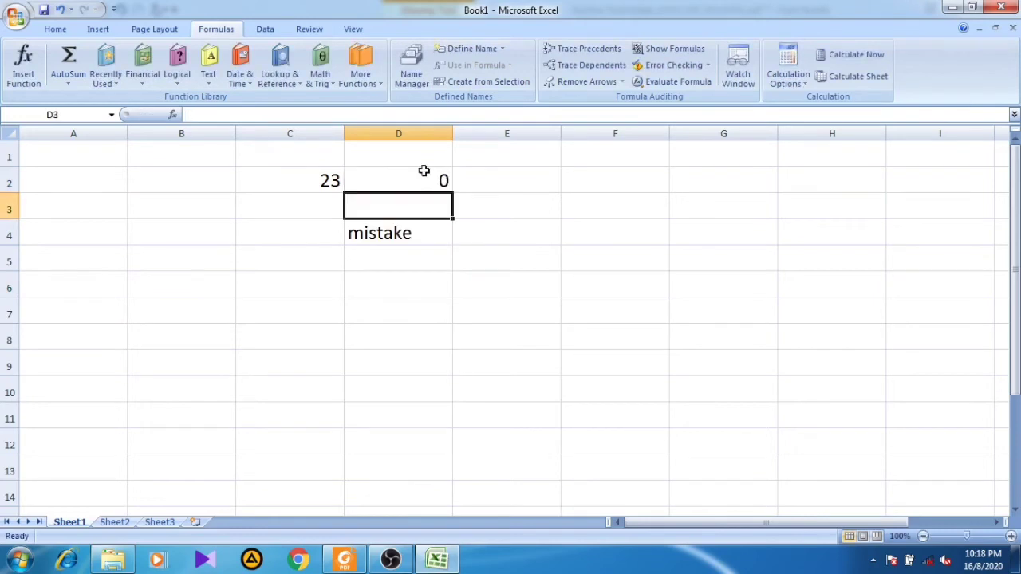
pyautogui.click(419, 238)
pyautogui.click(415, 280)
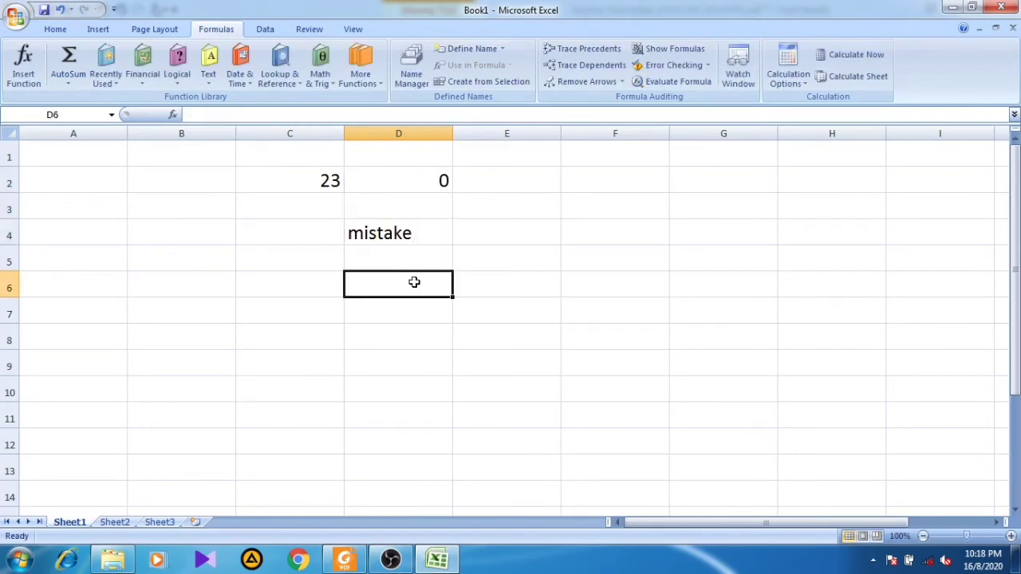
# Step: Review the IFERROR formula in D4 and clear the example data from C2:D4
pyautogui.doubleClick(414, 233)
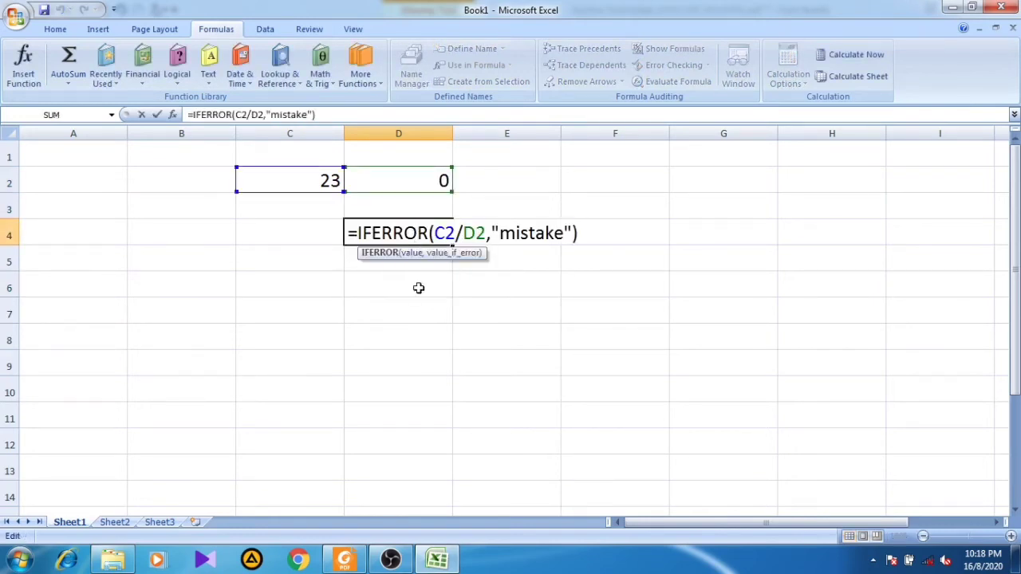
pyautogui.click(384, 287)
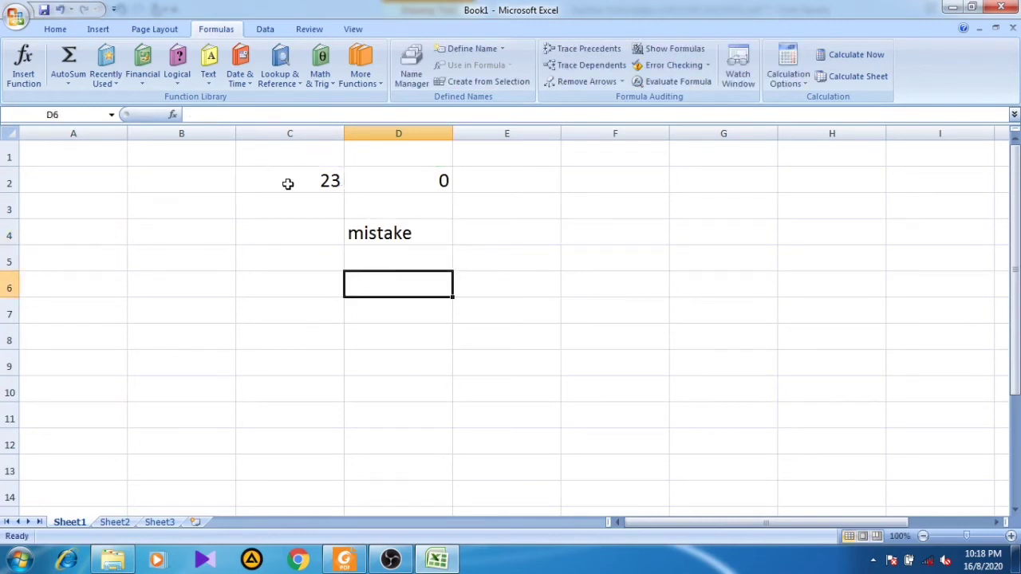
pyautogui.moveTo(288, 182); pyautogui.dragTo(427, 254)
pyautogui.press('Delete')
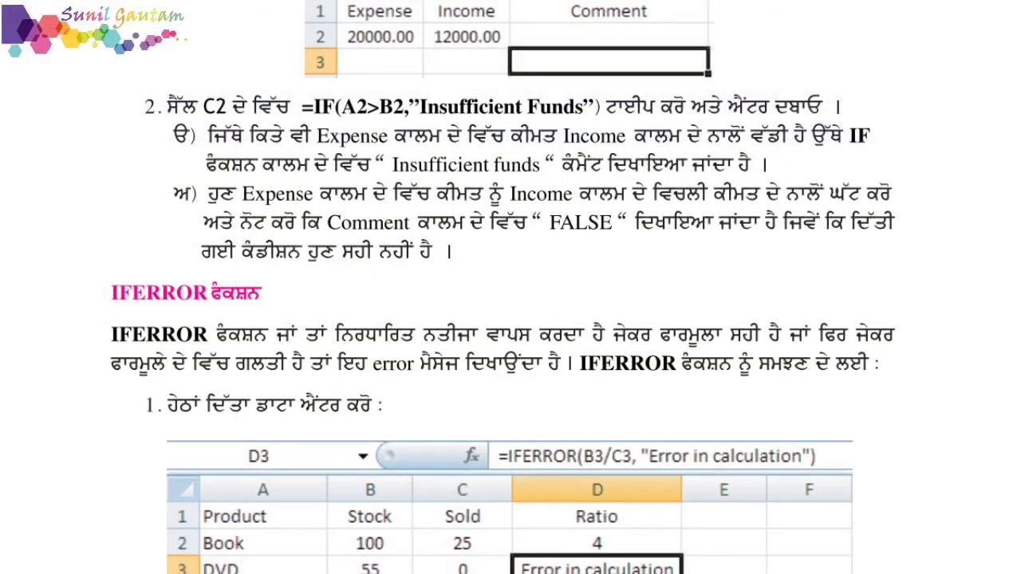
# Step: Switch to the textbook PDF, underline VLOOKUP in the Lookup Functions note on page 228, and draw three vertical strokes in the margin
pyautogui.scroll(-20, 396, 375)
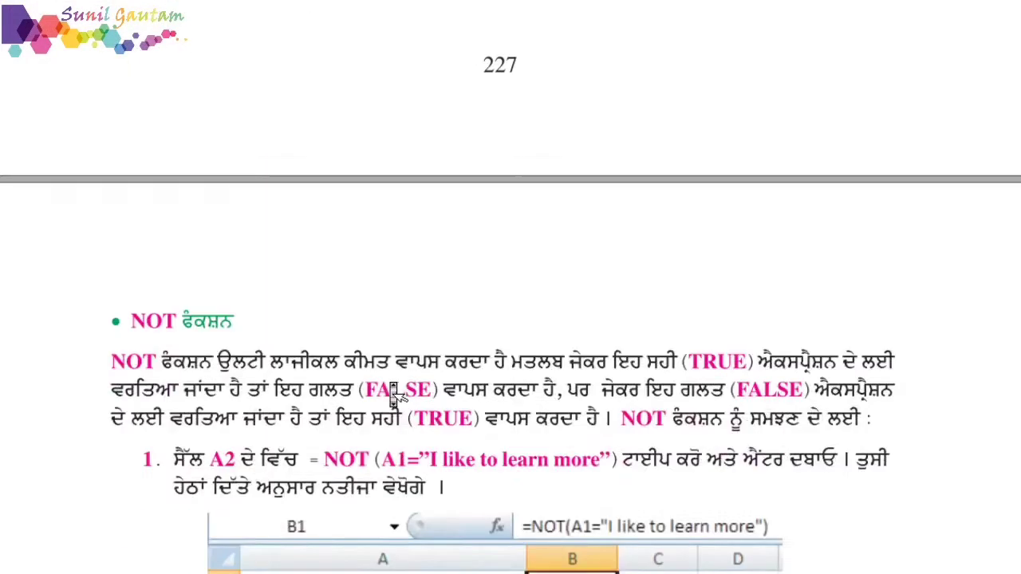
pyautogui.scroll(-10, 396, 373)
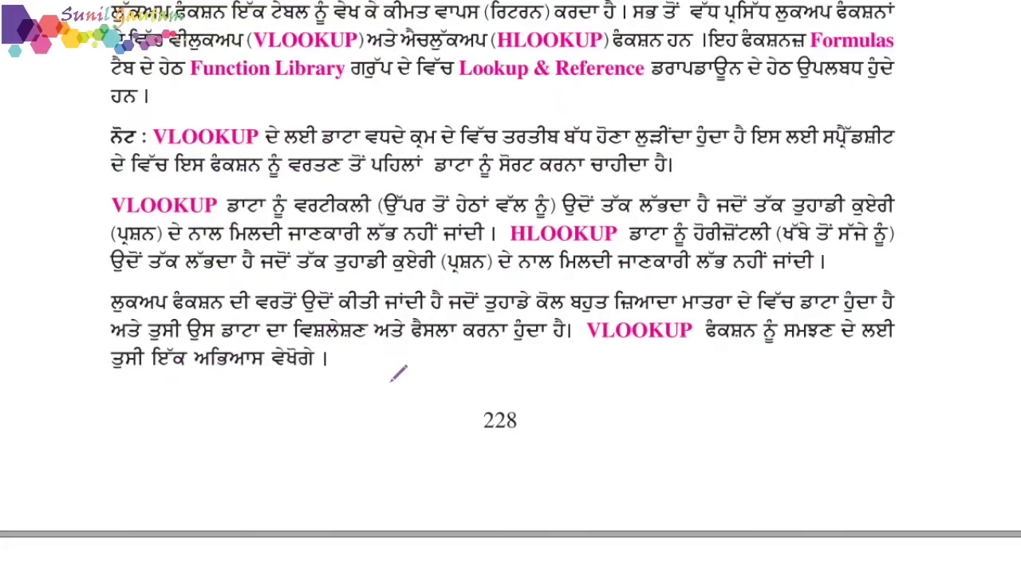
pyautogui.scroll(5, 396, 373)
pyautogui.scroll(-3, 397, 373)
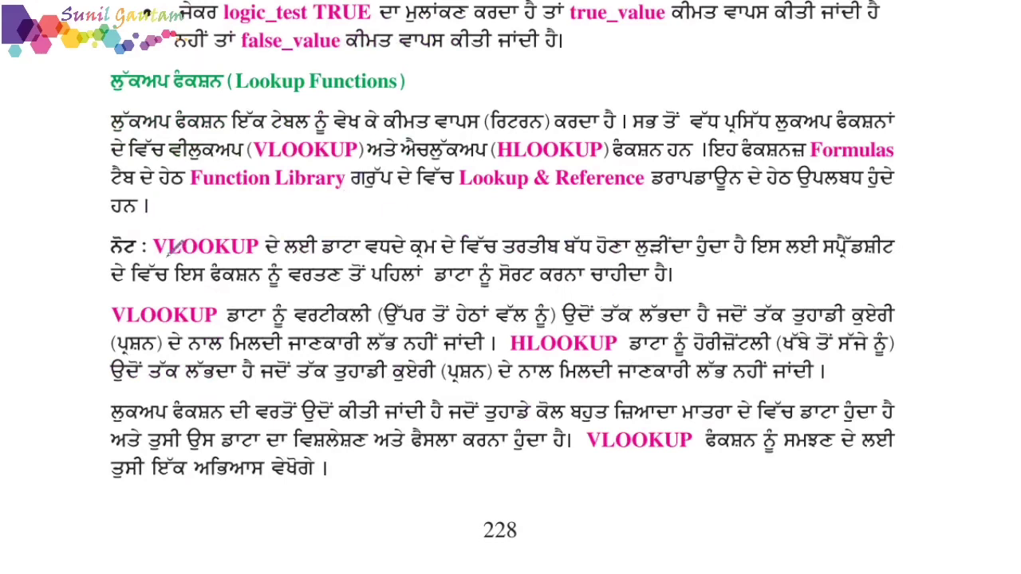
pyautogui.moveTo(159, 257); pyautogui.dragTo(231, 253)
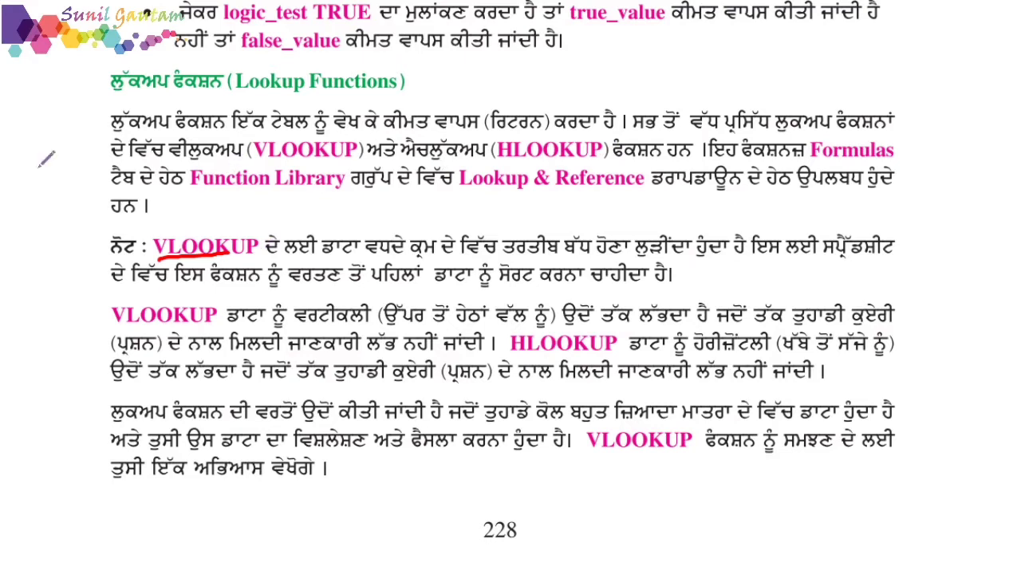
pyautogui.moveTo(8, 159); pyautogui.dragTo(8, 304)
pyautogui.moveTo(50, 182); pyautogui.dragTo(50, 304)
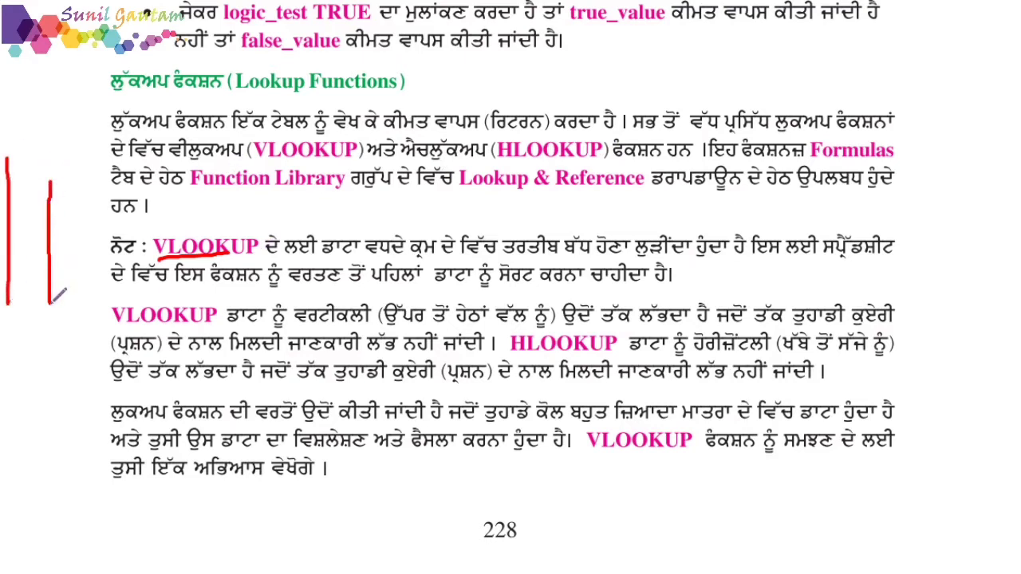
pyautogui.moveTo(104, 200); pyautogui.dragTo(104, 279)
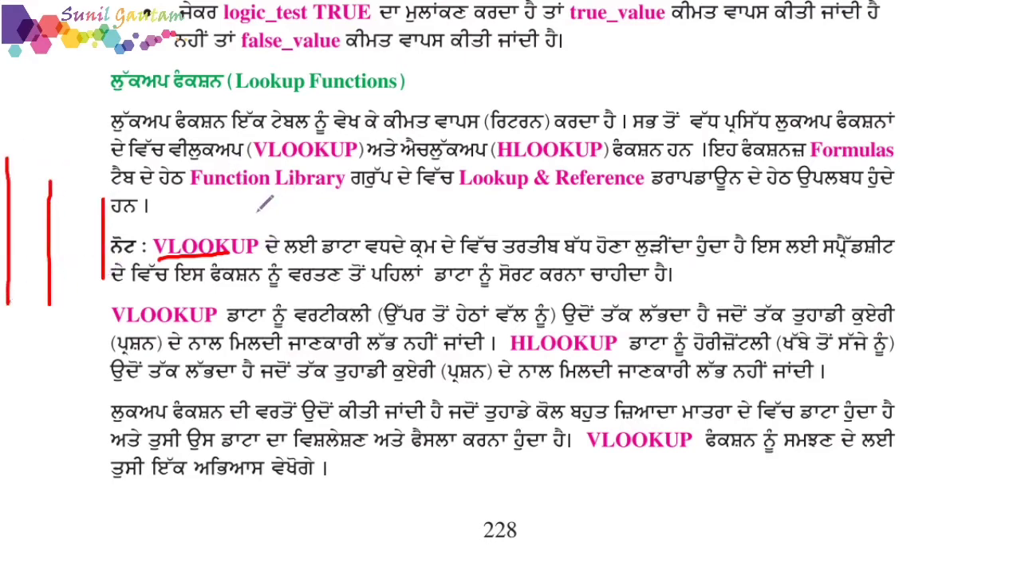
# Step: Draw three short horizontal strokes around the note's first line and underline its wording about data order
pyautogui.moveTo(255, 212); pyautogui.dragTo(378, 212)
pyautogui.moveTo(283, 240); pyautogui.dragTo(429, 226)
pyautogui.moveTo(301, 256); pyautogui.dragTo(392, 236)
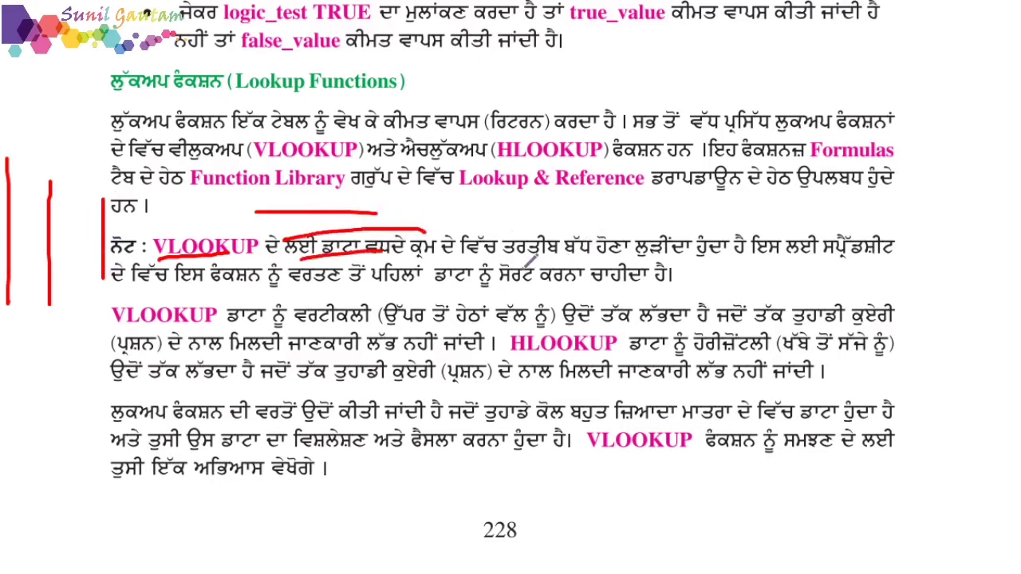
pyautogui.moveTo(520, 268); pyautogui.dragTo(728, 248)
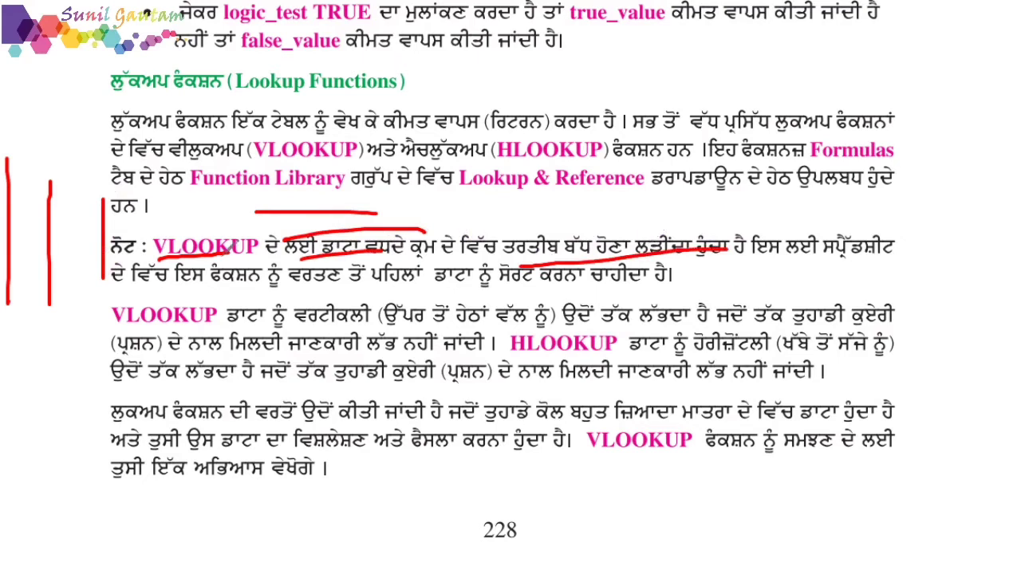
# Step: Examine the textbook's VLOOKUP example, including the employee table, the formula =VLOOKUP(A3,A1:C4,3,0) and the function syntax
pyautogui.scroll(-2, 230, 249)
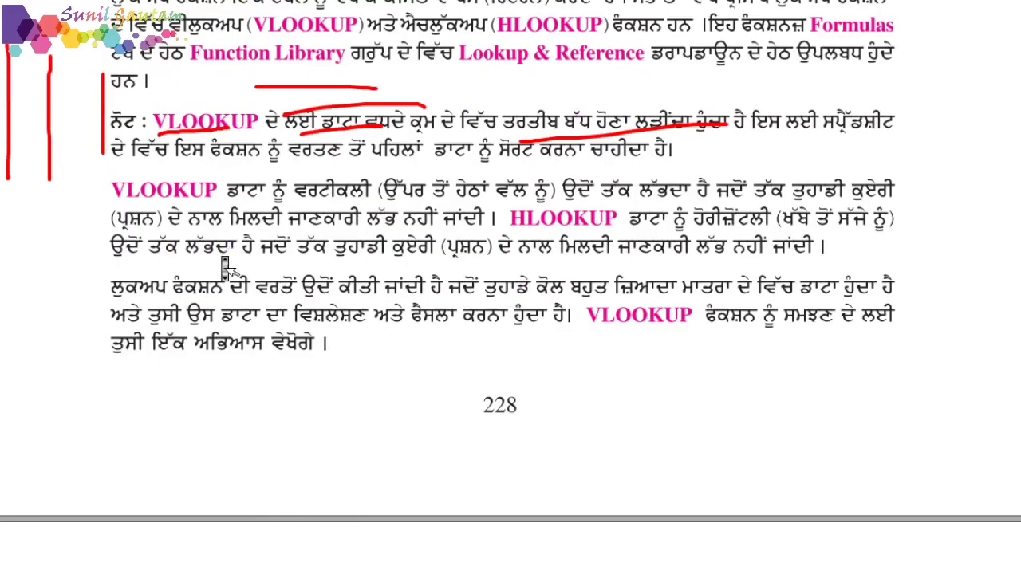
pyautogui.scroll(-3, 230, 249)
pyautogui.scroll(-1, 230, 249)
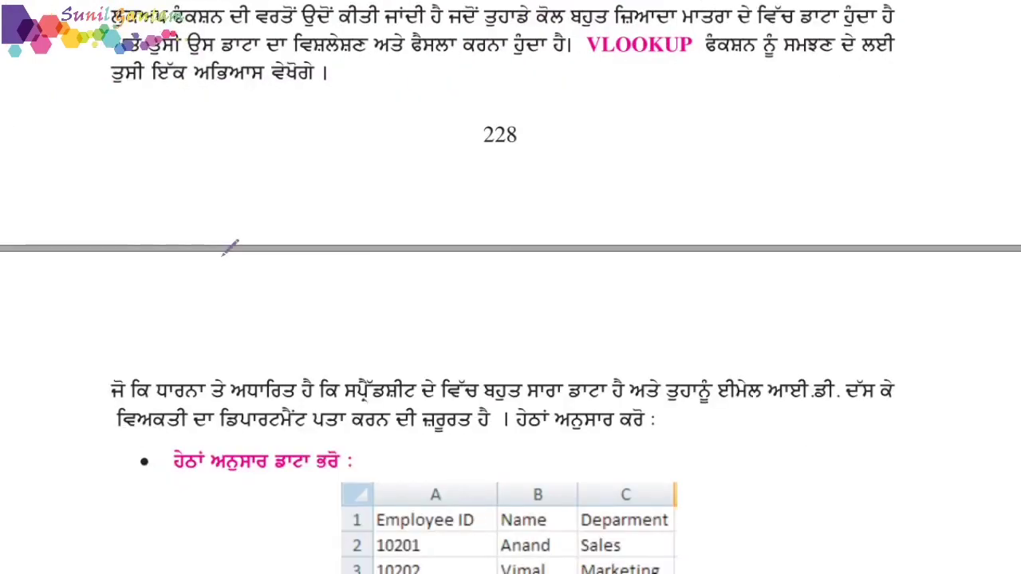
pyautogui.scroll(-4, 229, 249)
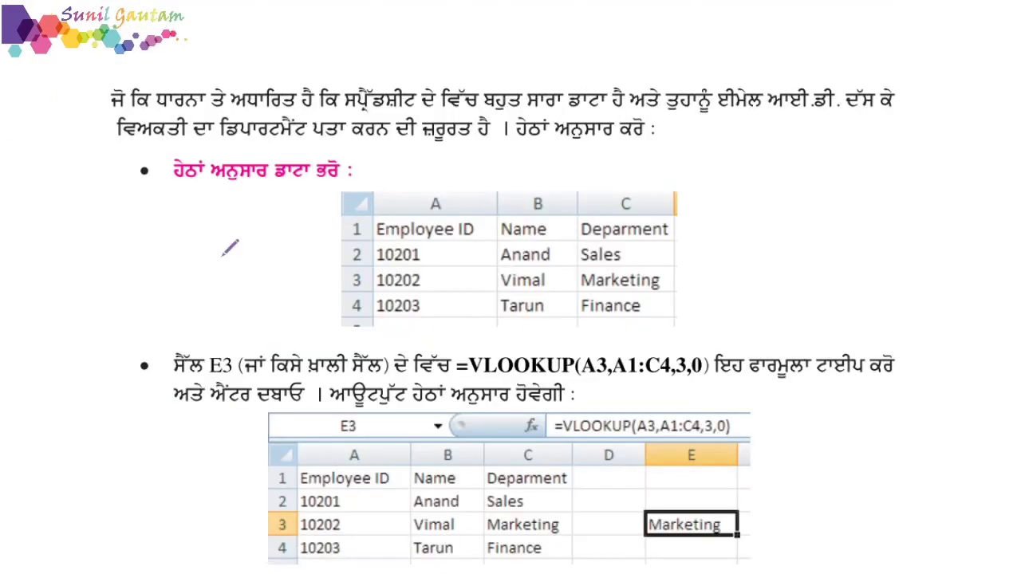
pyautogui.scroll(-2, 230, 249)
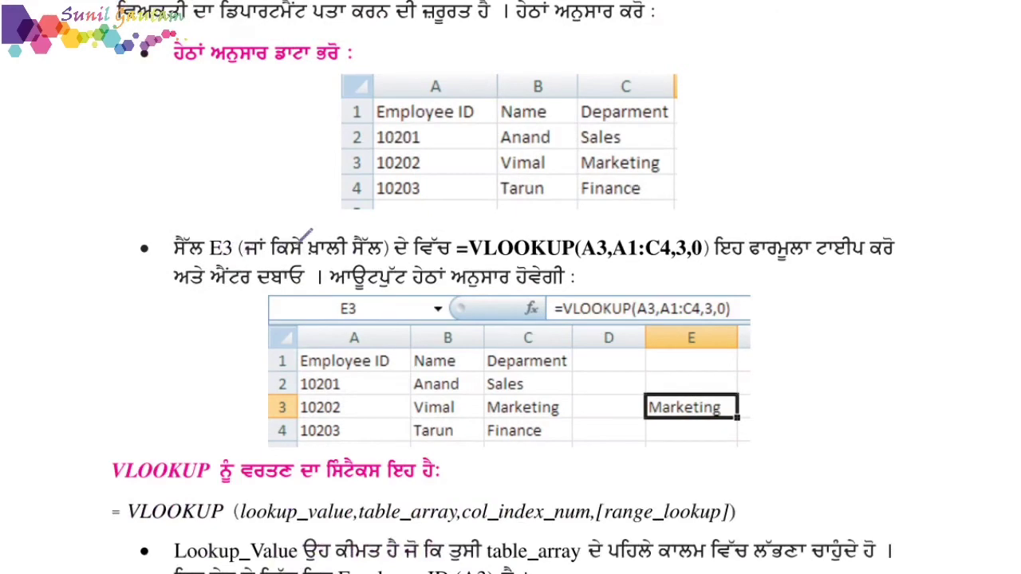
pyautogui.scroll(-4, 305, 237)
pyautogui.scroll(4, 305, 237)
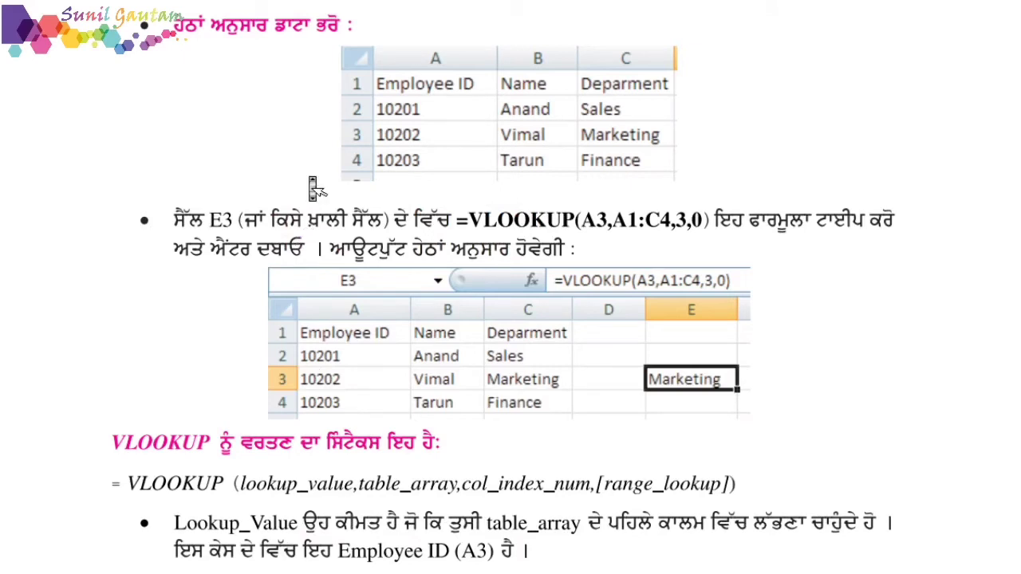
pyautogui.scroll(-1, 318, 169)
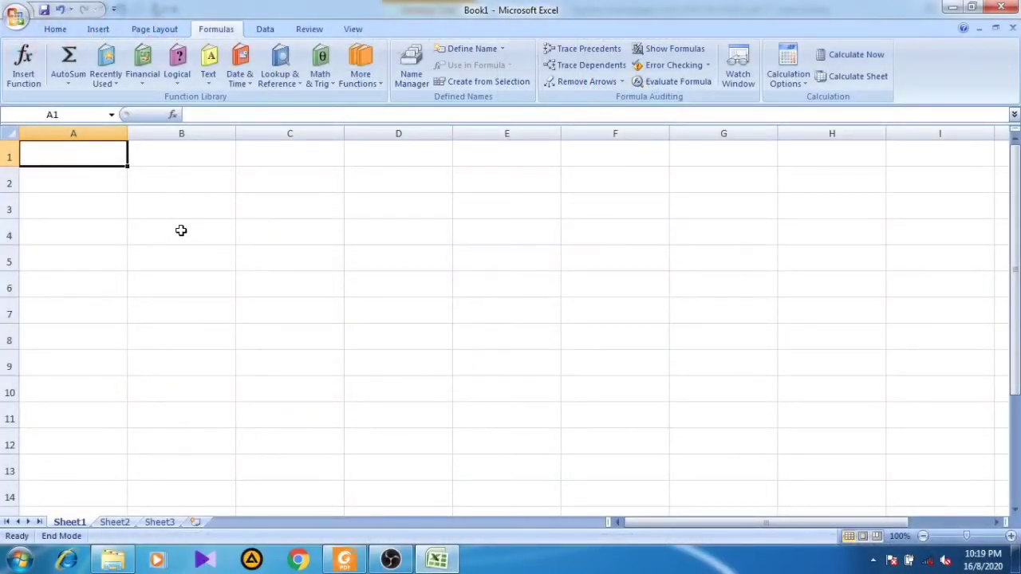
# Step: Switch to the Excel worksheet and enter the headers name, marks and class in A1:C1
pyautogui.write('name')
pyautogui.press('Tab')
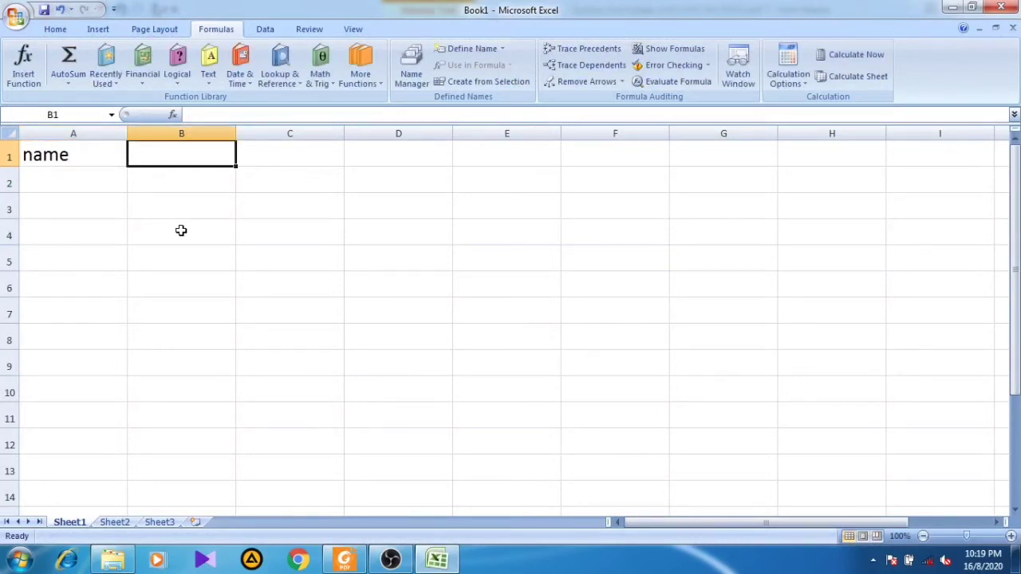
pyautogui.write('markas')
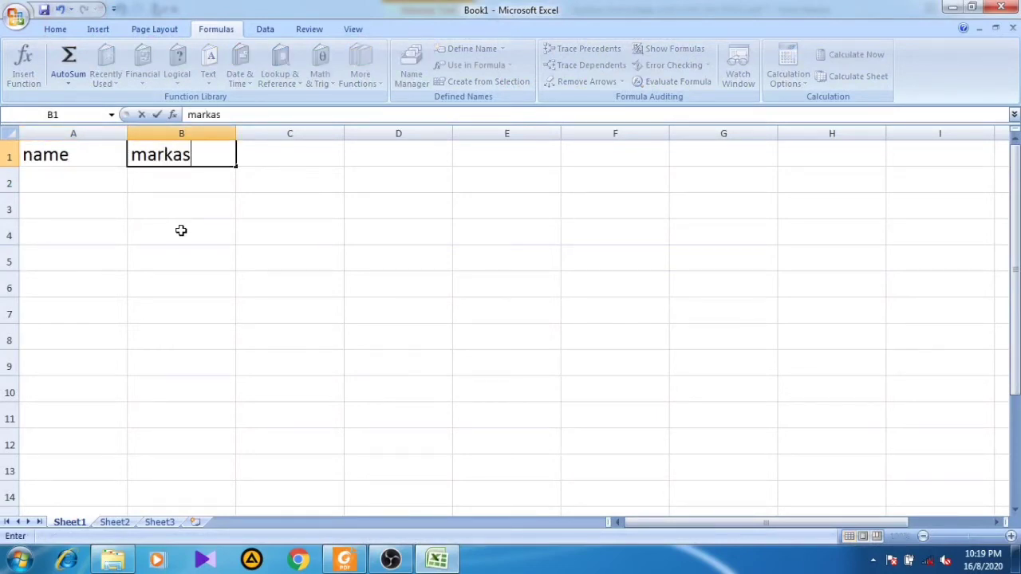
pyautogui.press('Tab')
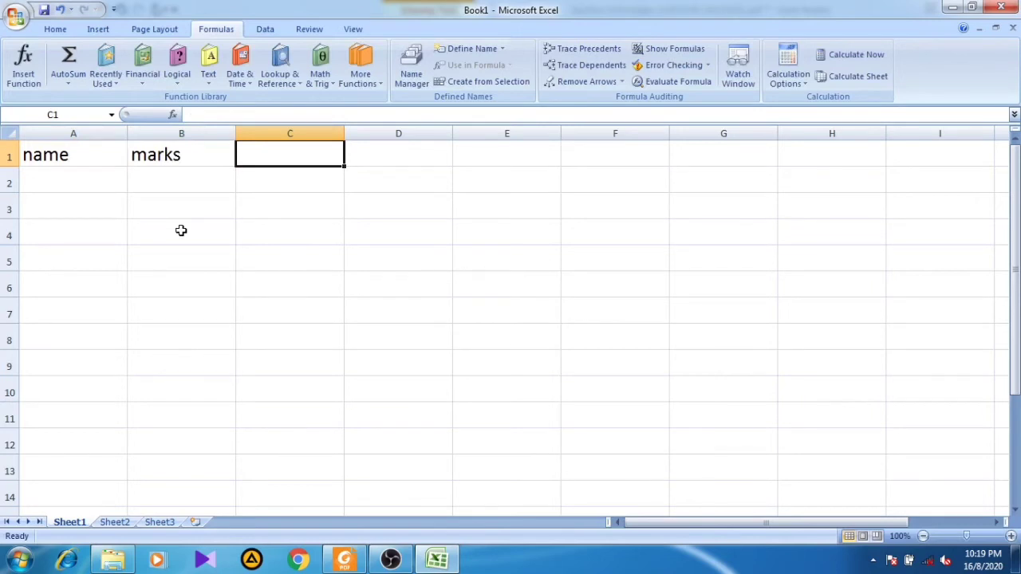
pyautogui.write('class')
pyautogui.press('Return')
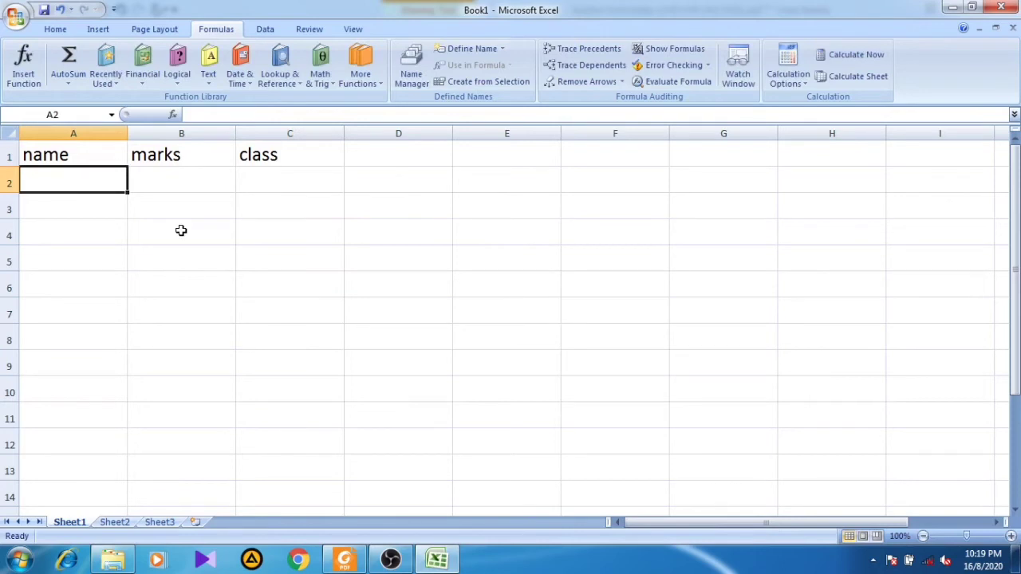
# Step: Enter the five students' first names in cells A2:A6 under the name header
pyautogui.write('sukhan')
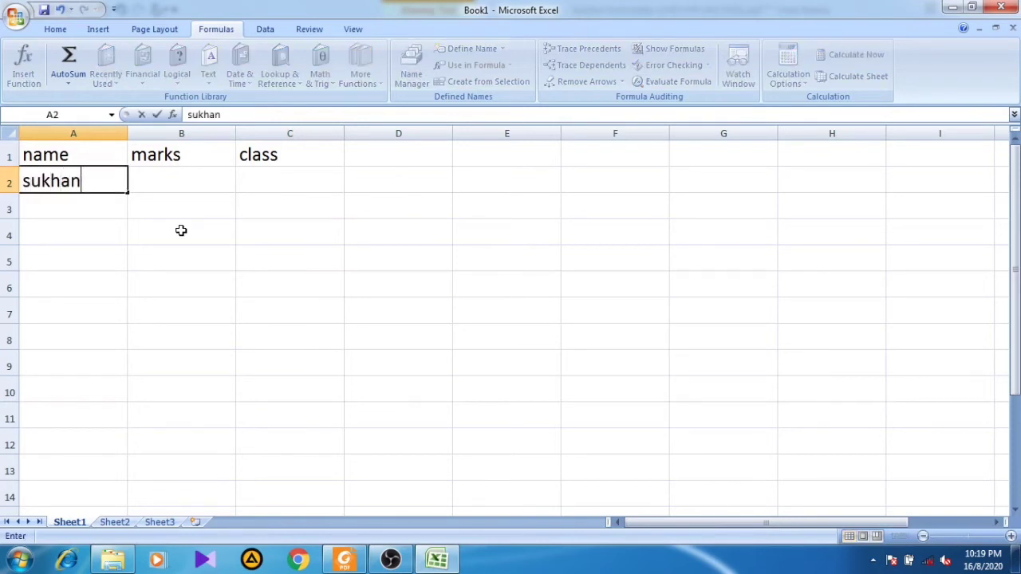
pyautogui.press('Return')
pyautogui.write('rubu')
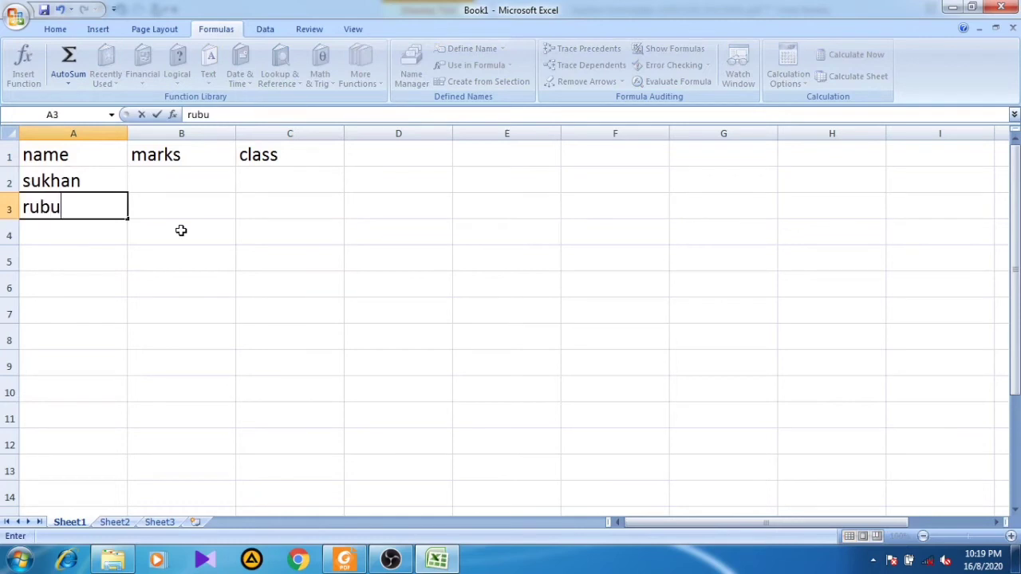
pyautogui.press('BackSpace')
pyautogui.write('ina')
pyautogui.press('Return')
pyautogui.write('tra')
pyautogui.press('BackSpace')
pyautogui.press('BackSpace')
pyautogui.write('ania')
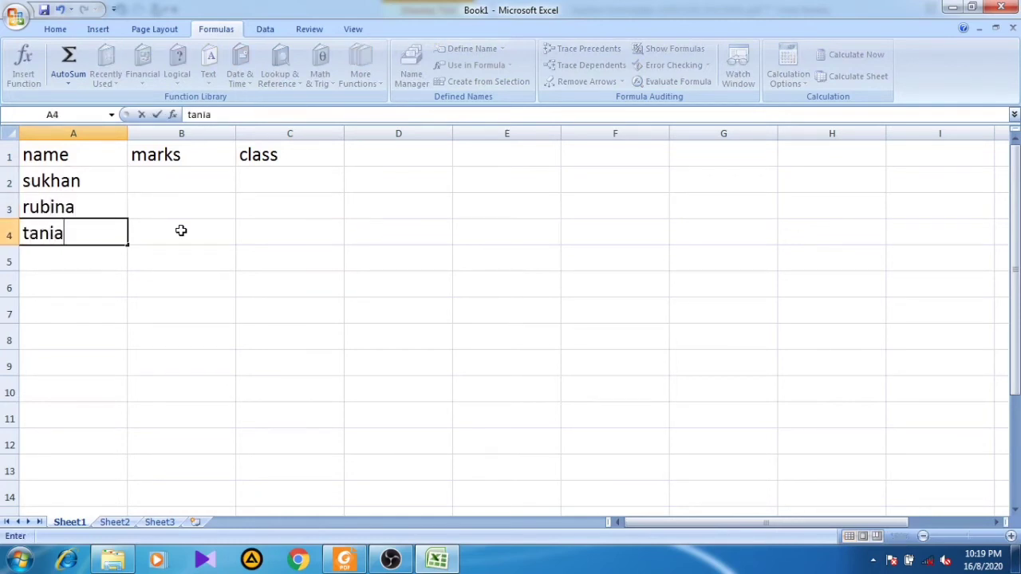
pyautogui.press('Return')
pyautogui.write('khus')
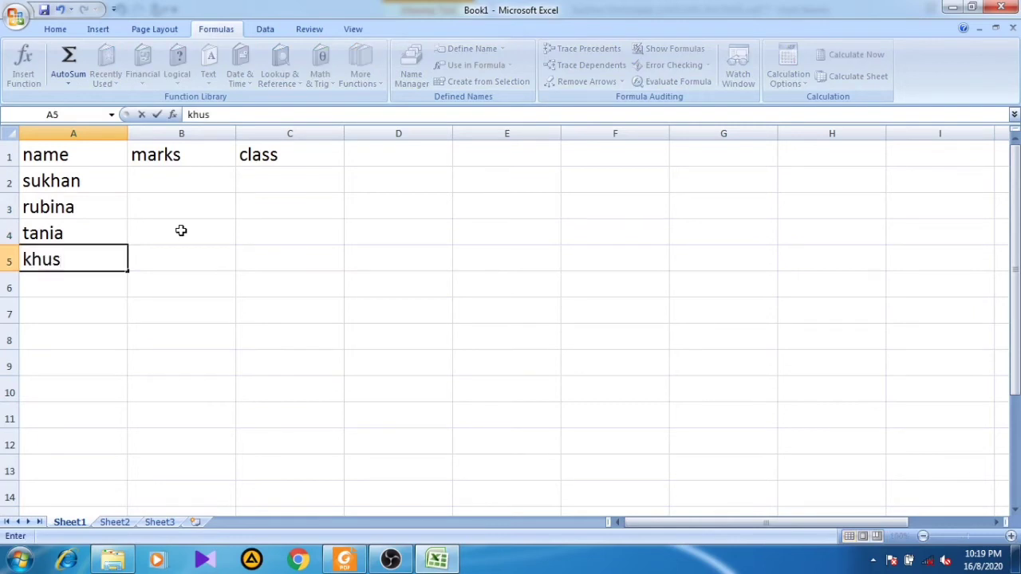
pyautogui.press('Return')
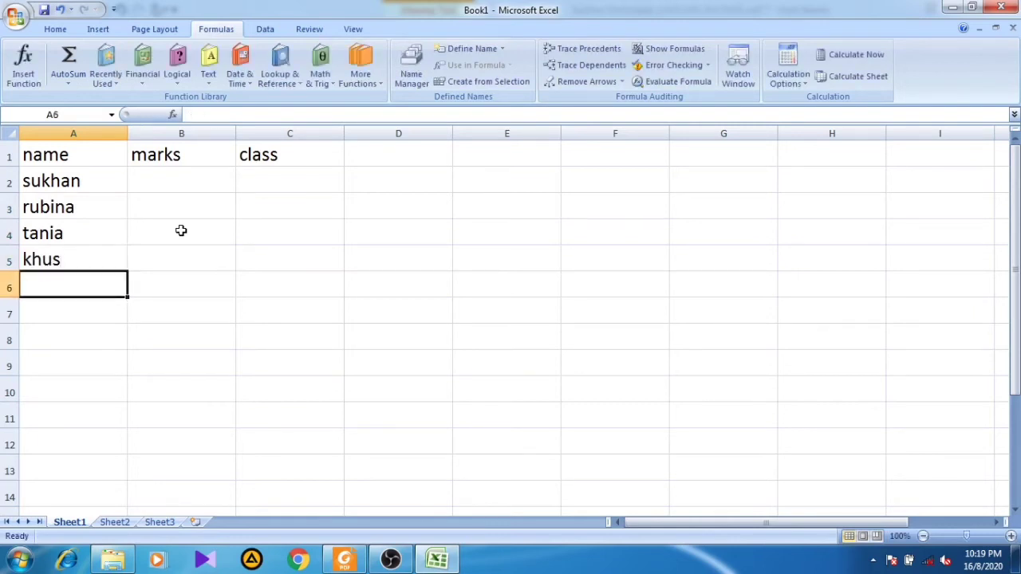
pyautogui.write('muskan')
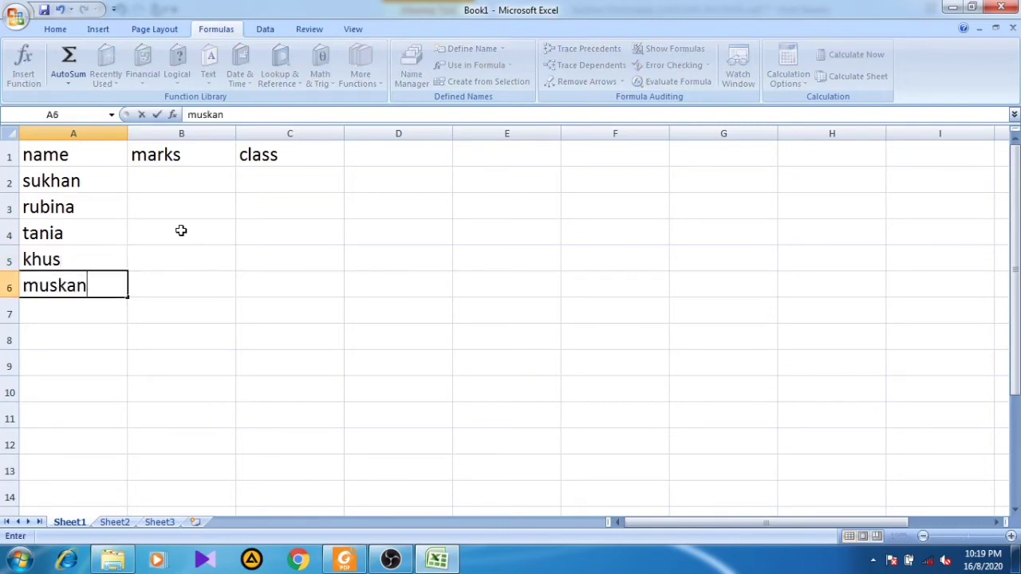
pyautogui.press('Tab')
# Step: Fill the marks column in B2:B6 with 34, 35, 37, 32 and 28
pyautogui.hotkey('shift', 'Up')
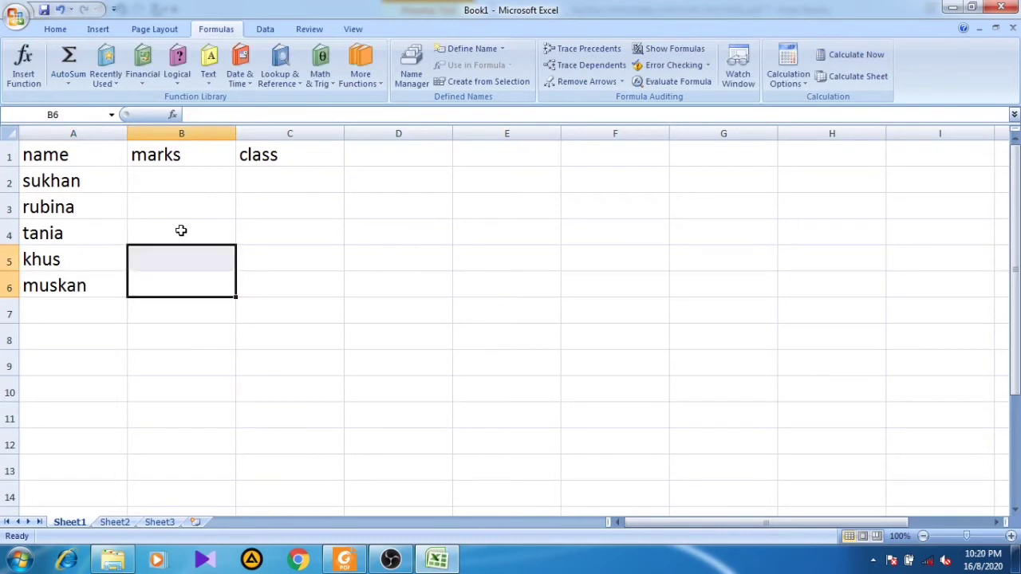
pyautogui.press('Up')
pyautogui.press('Up')
pyautogui.press('Up')
pyautogui.press('Up')
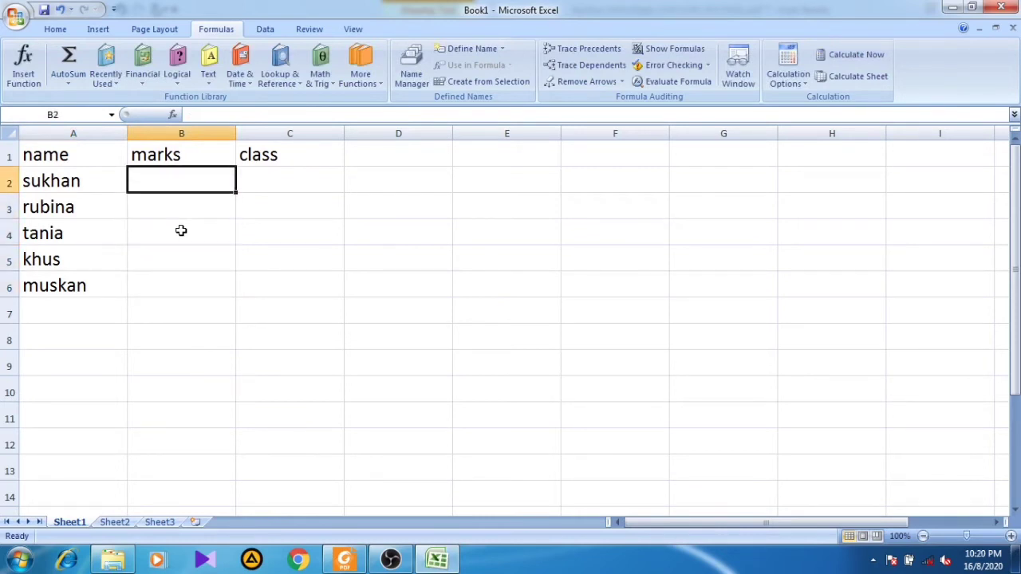
pyautogui.write('34')
pyautogui.press('Return')
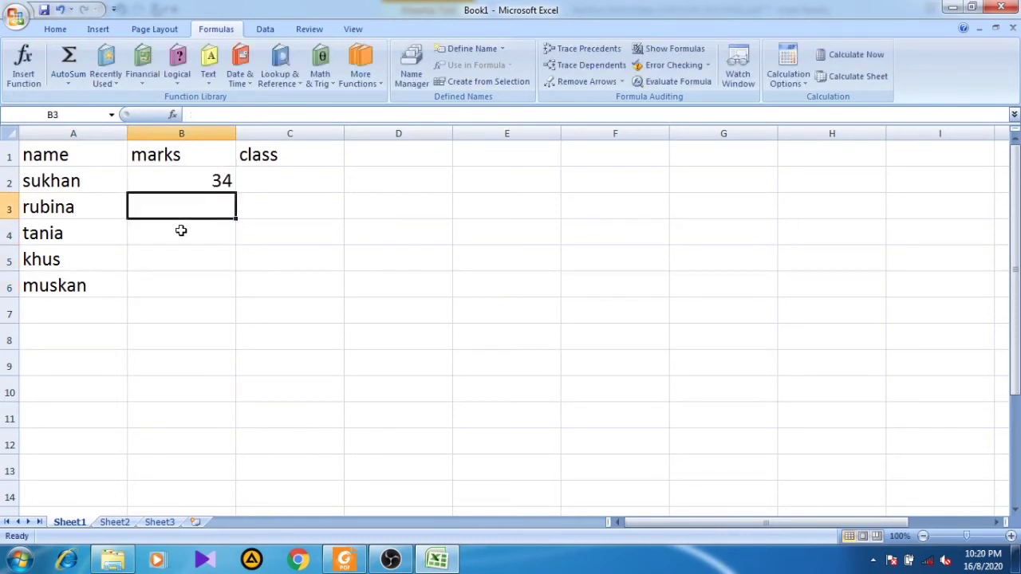
pyautogui.write('35')
pyautogui.press('Return')
pyautogui.write('37')
pyautogui.press('Return')
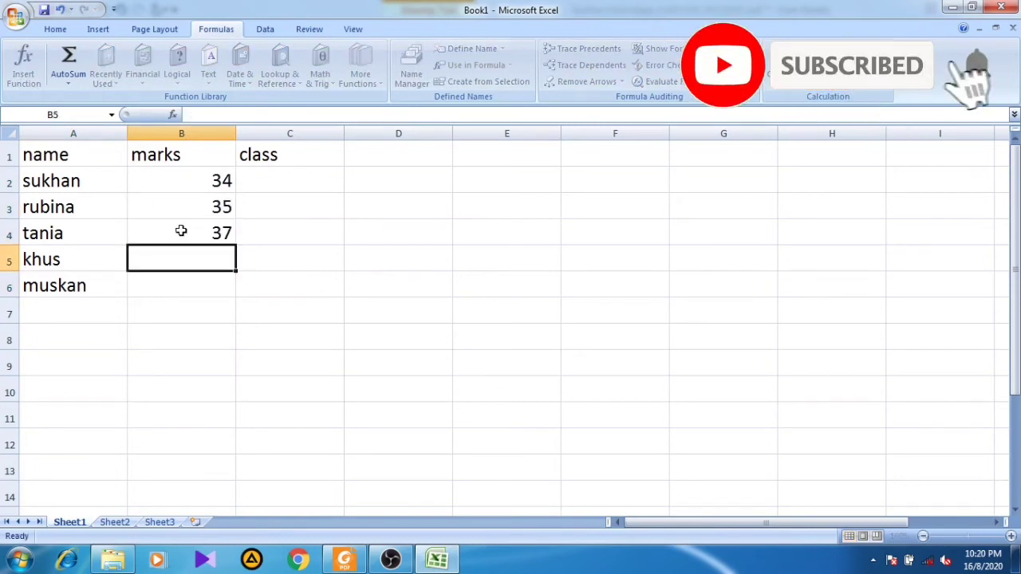
pyautogui.write('32')
pyautogui.press('Return')
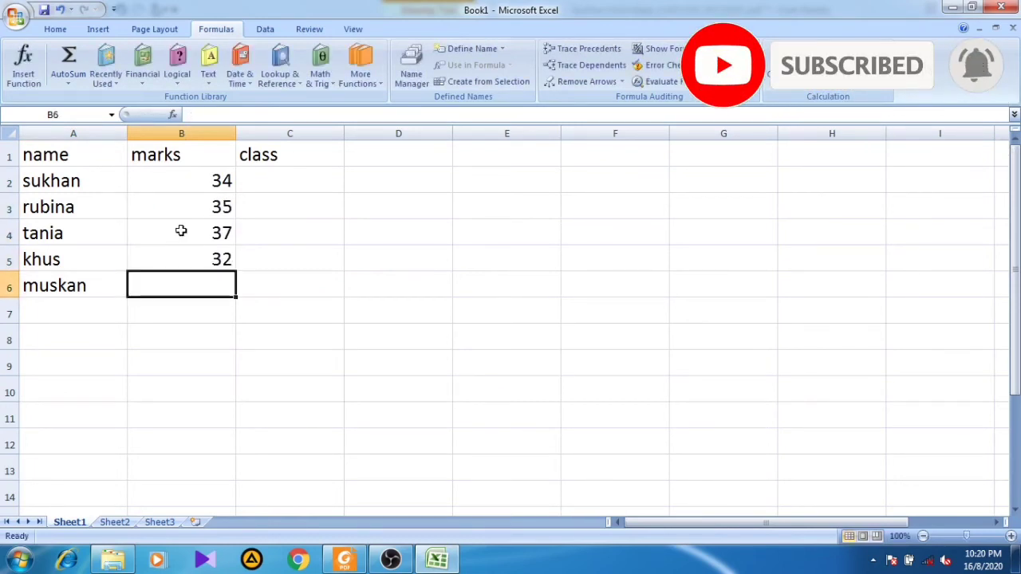
pyautogui.write('28')
pyautogui.press('Return')
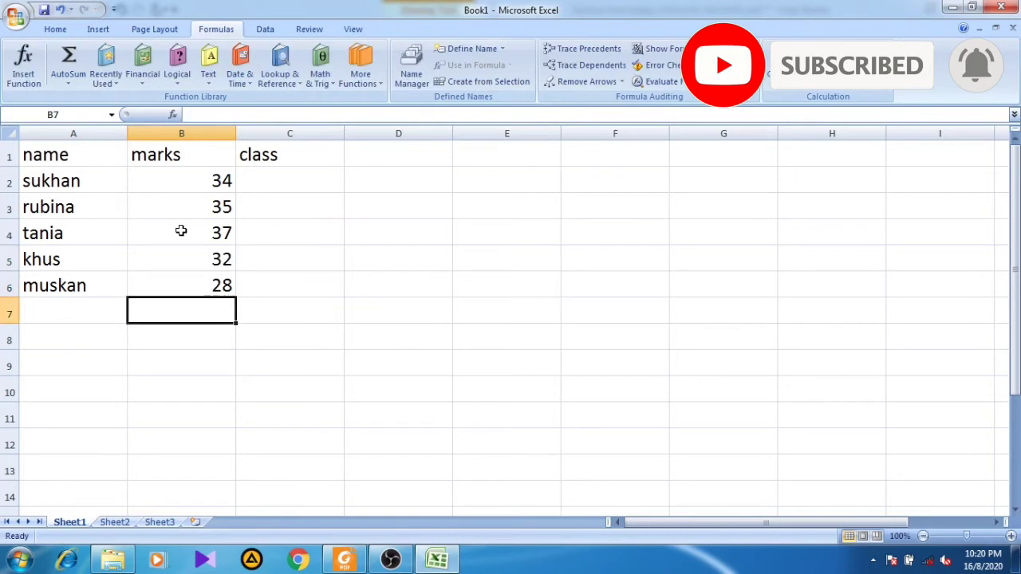
# Step: Fill the class column in C2:C6 with 11 for every student
pyautogui.press('Up')
pyautogui.press('Up')
pyautogui.press('Up')
pyautogui.press('Up')
pyautogui.press('Up')
pyautogui.press('Right')
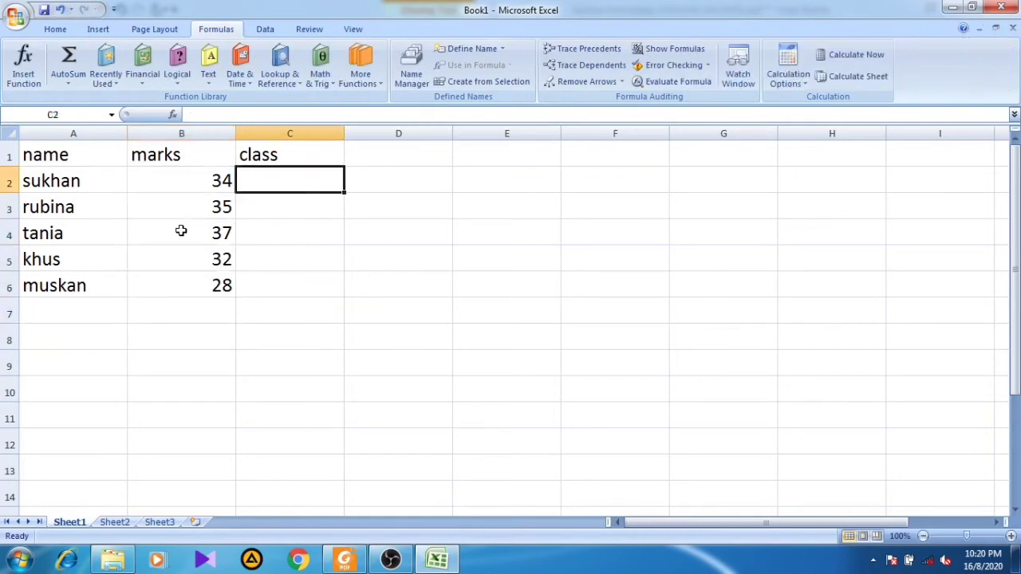
pyautogui.write('11')
pyautogui.press('Return')
pyautogui.write('11')
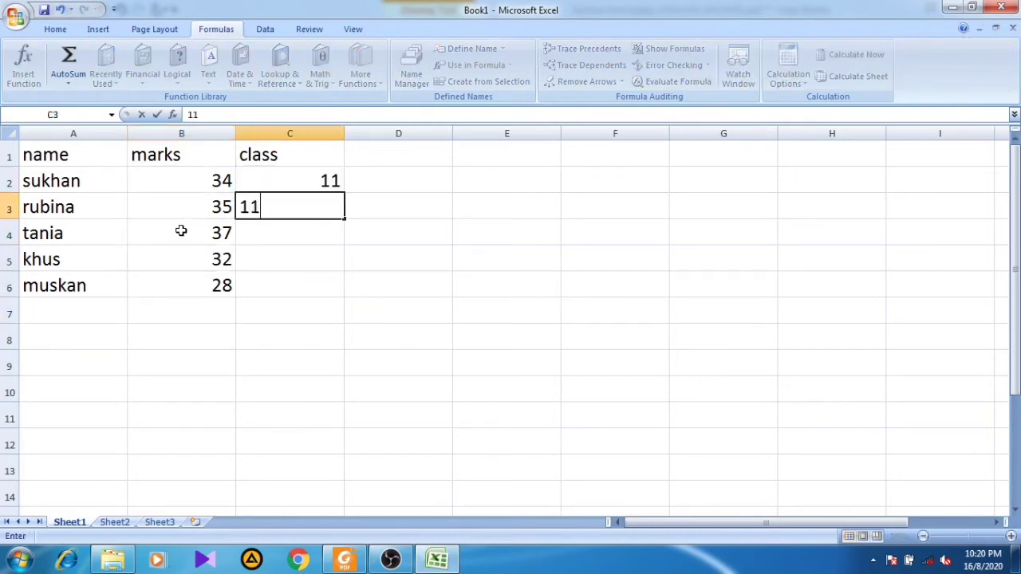
pyautogui.press('Return')
pyautogui.write('11')
pyautogui.press('Return')
pyautogui.write('11')
pyautogui.press('Return')
pyautogui.write('11')
pyautogui.press('Return')
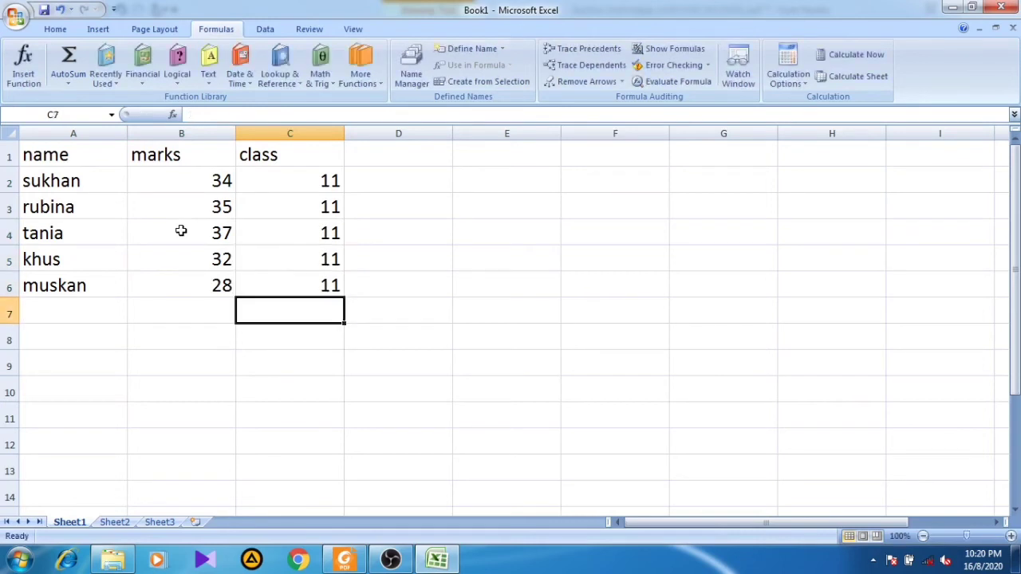
pyautogui.press('Return')
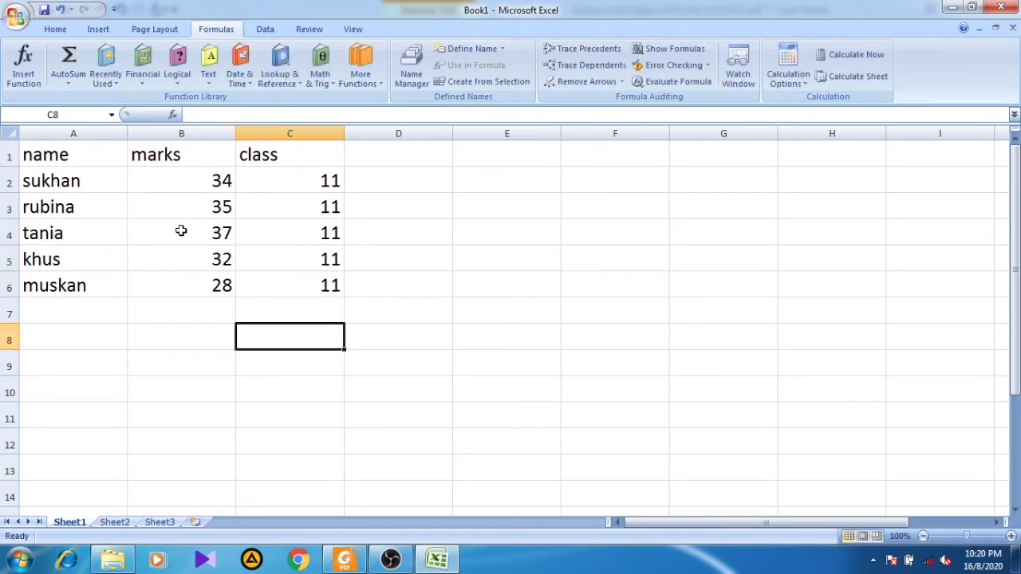
pyautogui.click(190, 346)
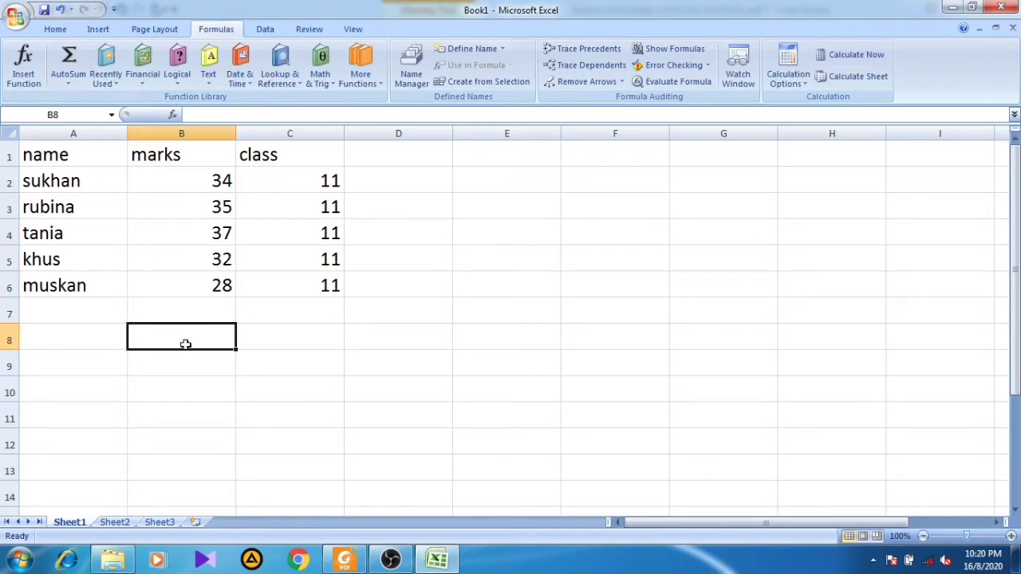
pyautogui.click(280, 337)
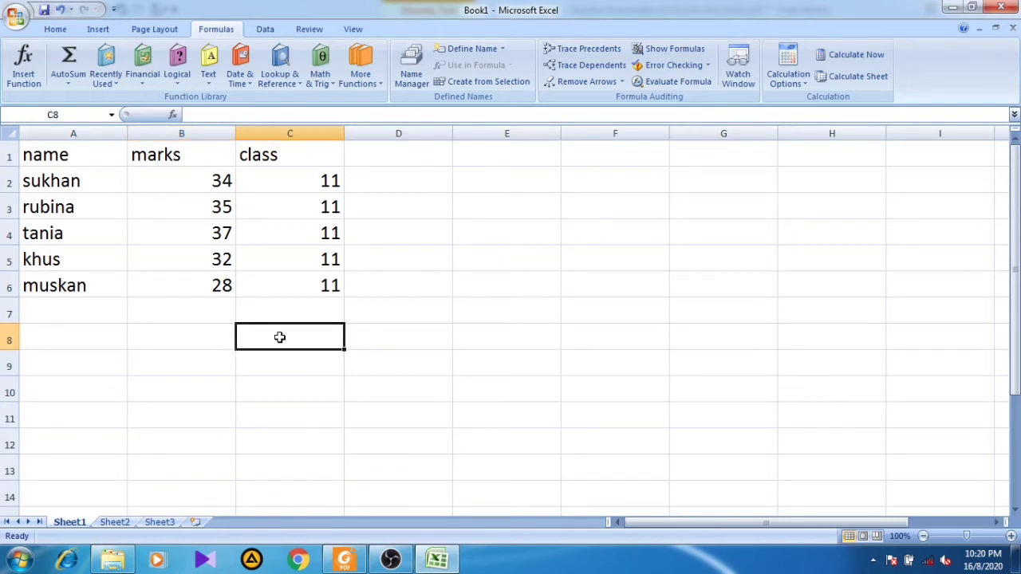
pyautogui.click(208, 338)
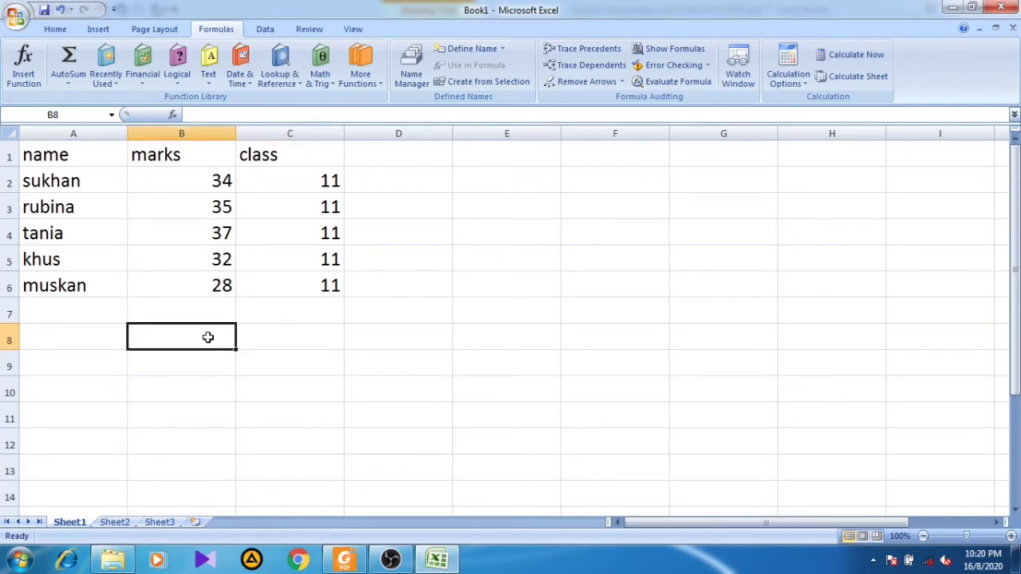
pyautogui.click(273, 345)
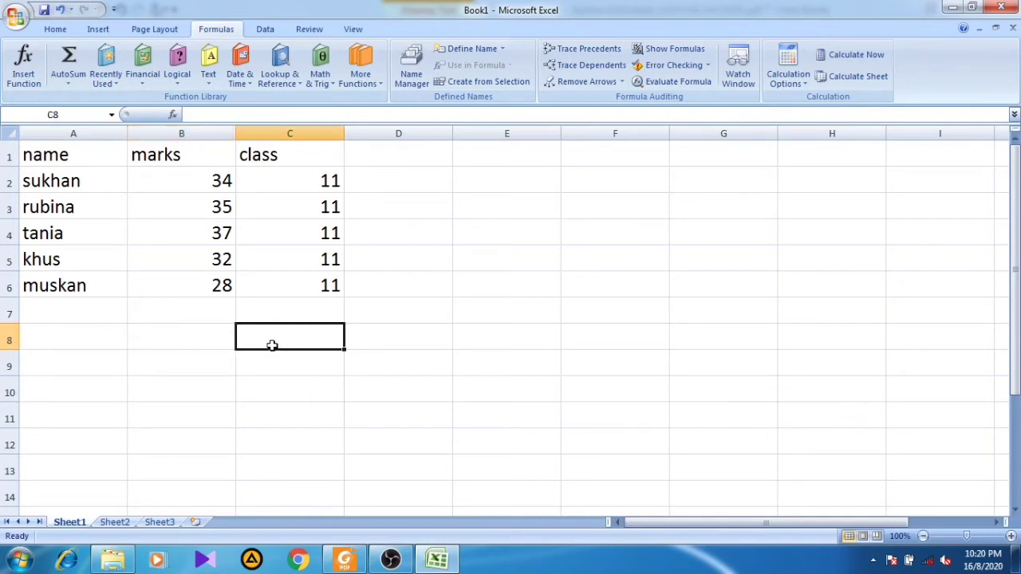
pyautogui.click(81, 188)
pyautogui.click(81, 207)
pyautogui.click(190, 361)
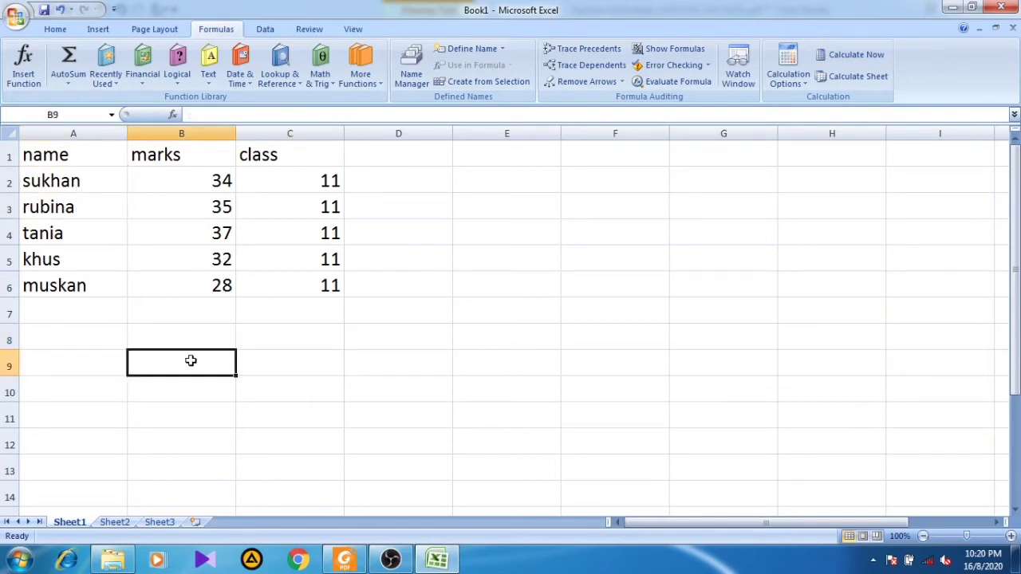
pyautogui.click(297, 365)
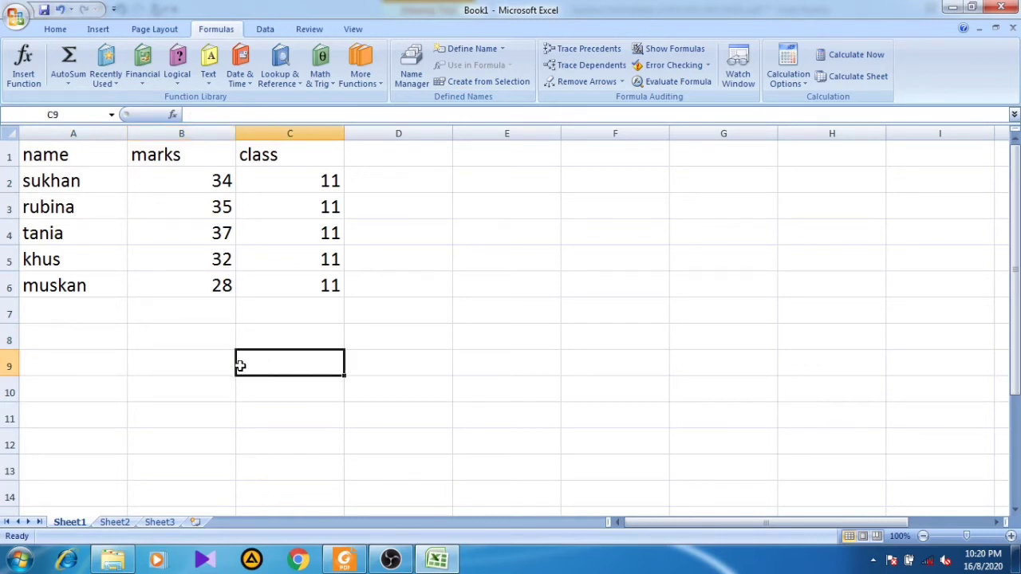
pyautogui.click(214, 362)
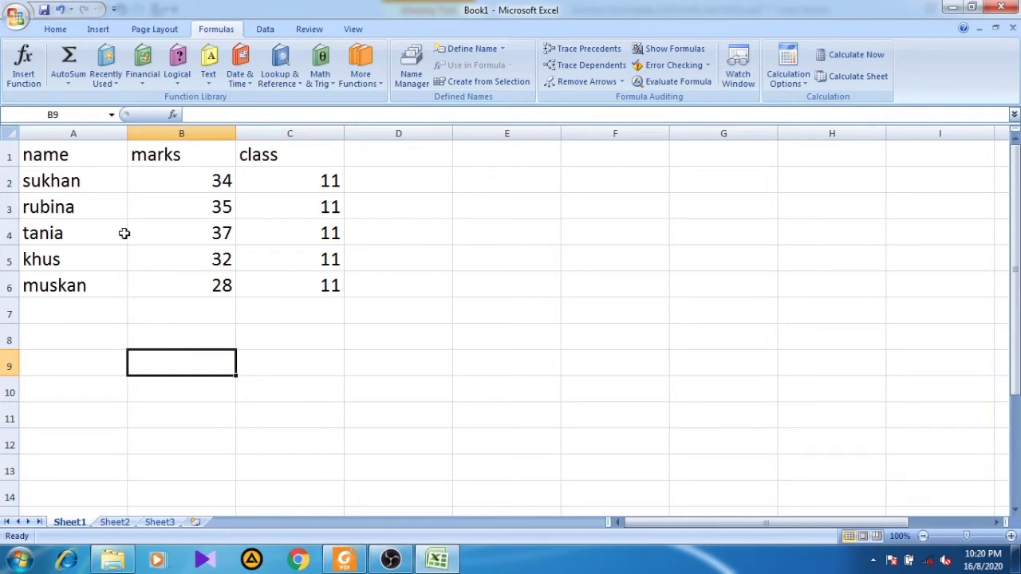
pyautogui.moveTo(30, 165); pyautogui.dragTo(323, 259)
pyautogui.click(244, 206)
pyautogui.moveTo(216, 180); pyautogui.dragTo(219, 301)
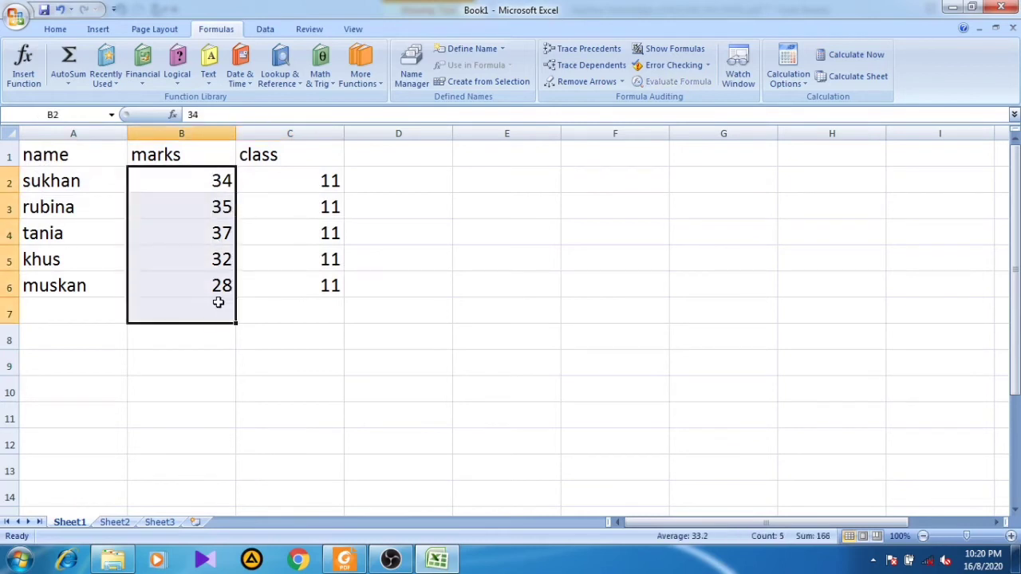
pyautogui.click(219, 304)
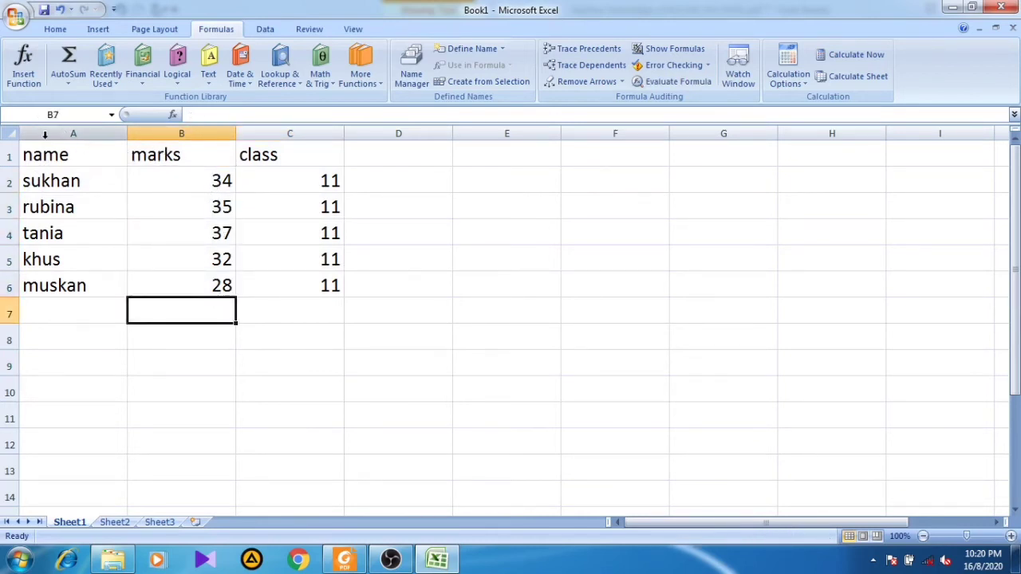
# Step: Sort the student table in columns A to C by marks in ascending order
pyautogui.click(173, 133)
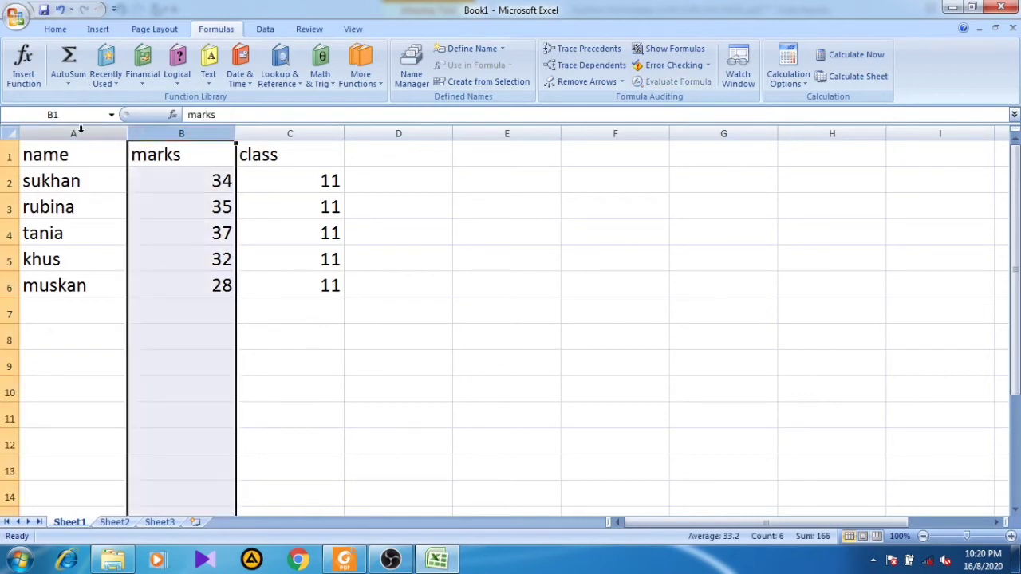
pyautogui.moveTo(78, 134); pyautogui.dragTo(258, 142)
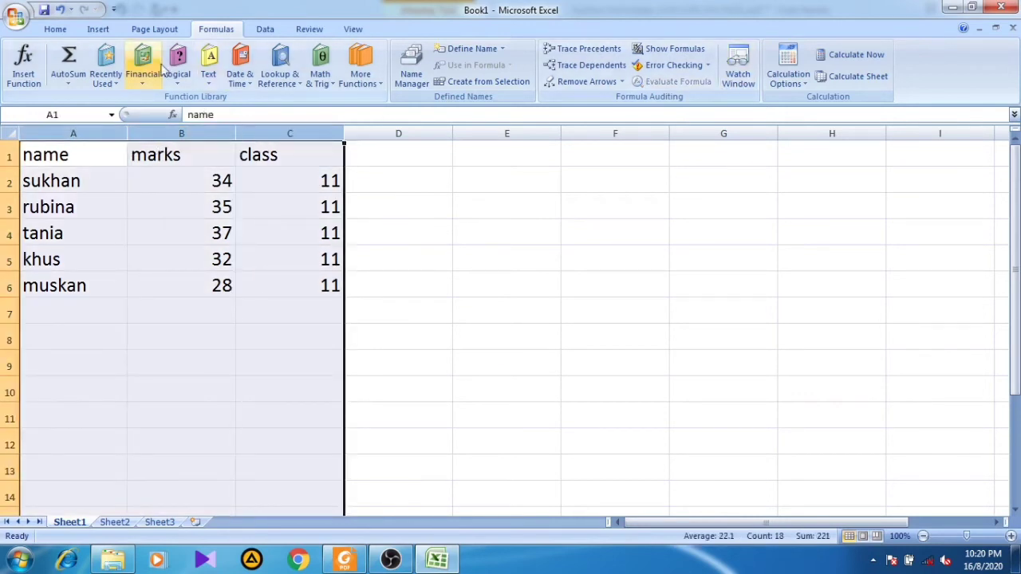
pyautogui.click(55, 29)
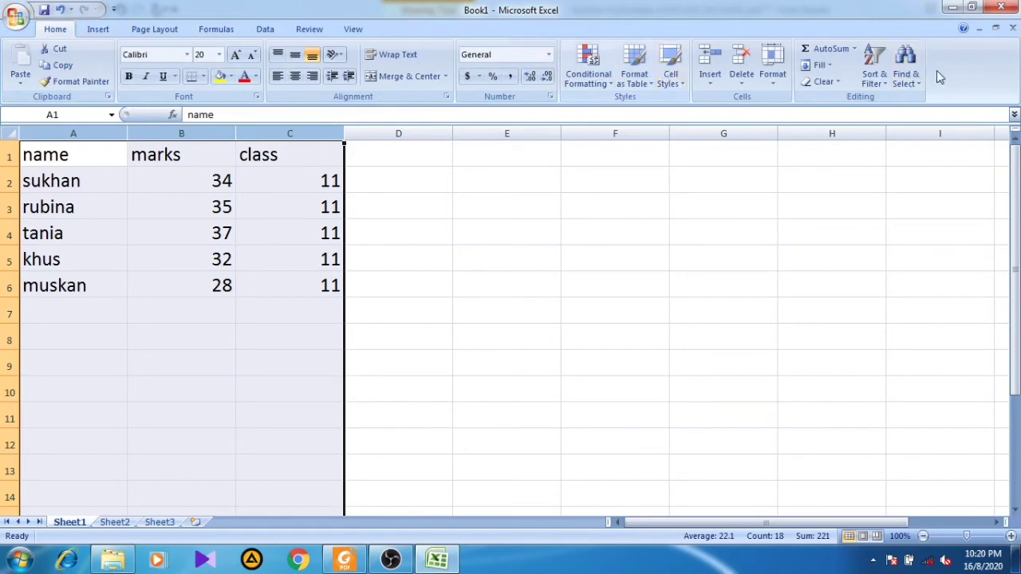
pyautogui.click(878, 76)
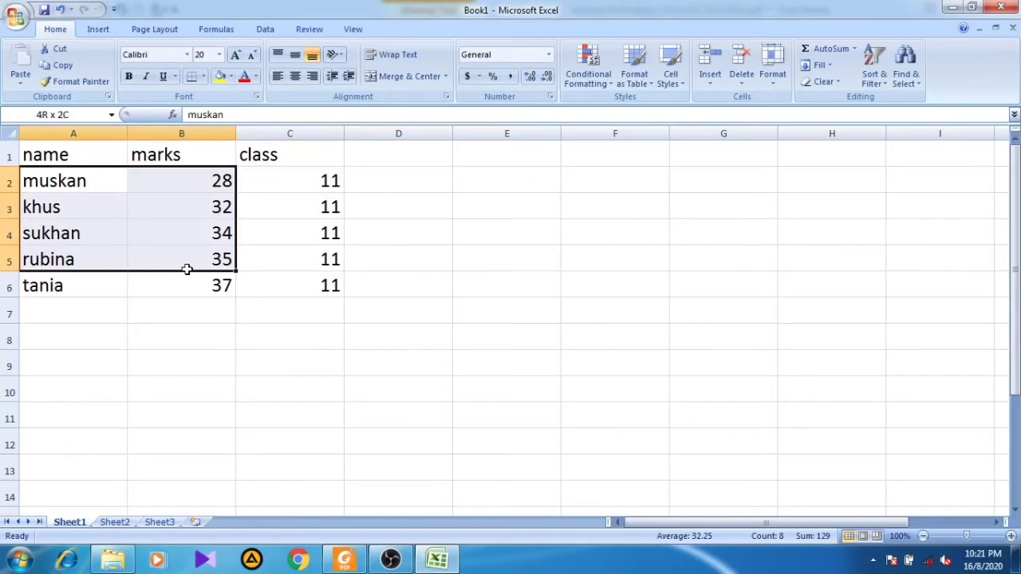
pyautogui.moveTo(187, 269); pyautogui.dragTo(333, 290)
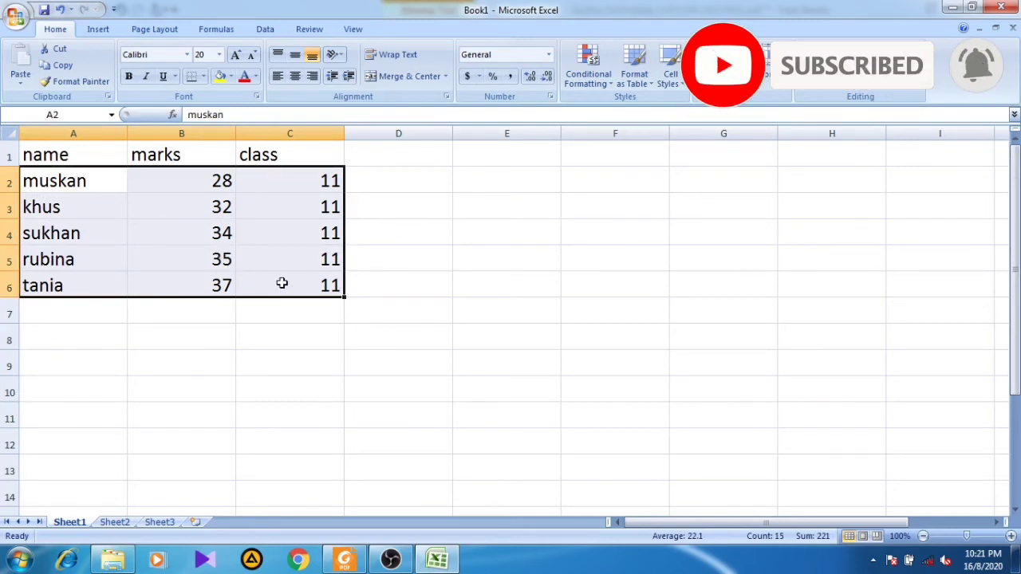
pyautogui.click(306, 328)
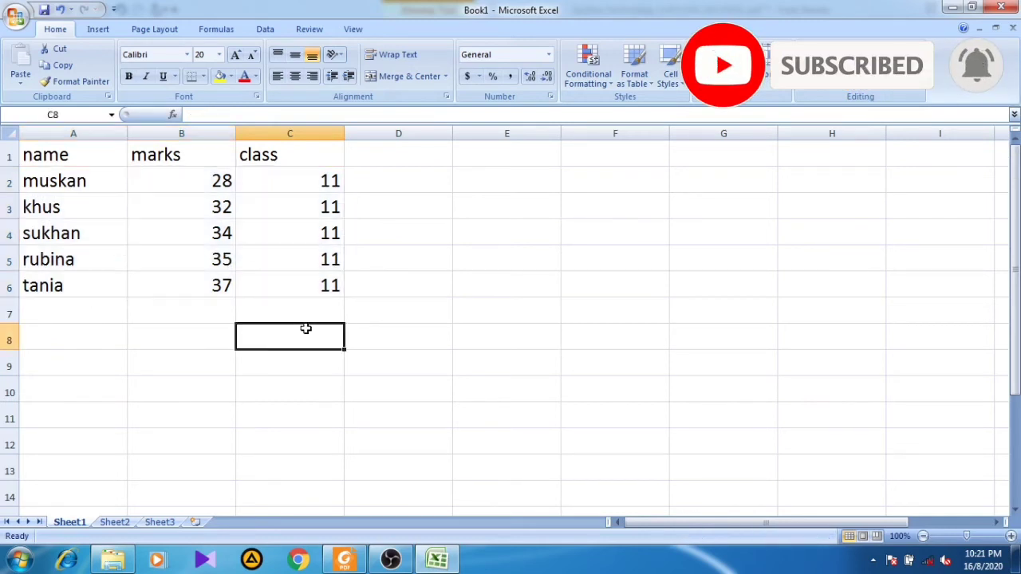
# Step: Start a VLOOKUP formula in C8 with B8 as the lookup value and A2:C6 as the table array
pyautogui.click(216, 336)
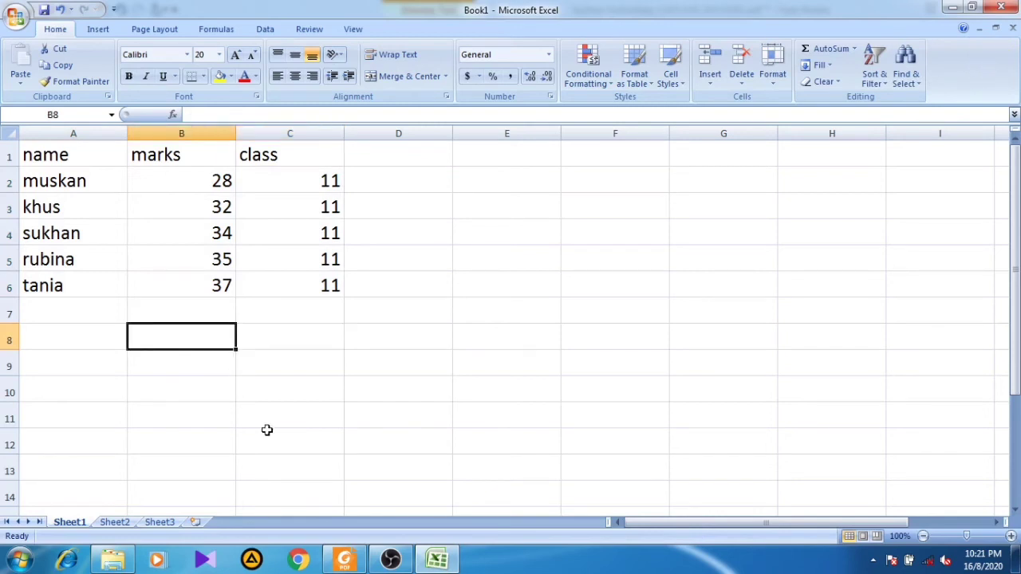
pyautogui.click(285, 333)
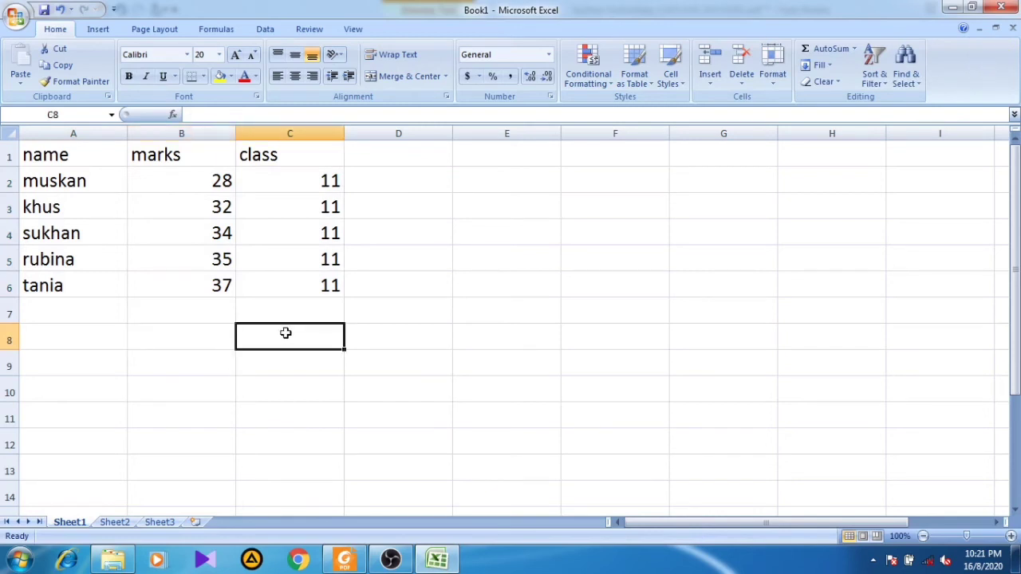
pyautogui.write('=vl')
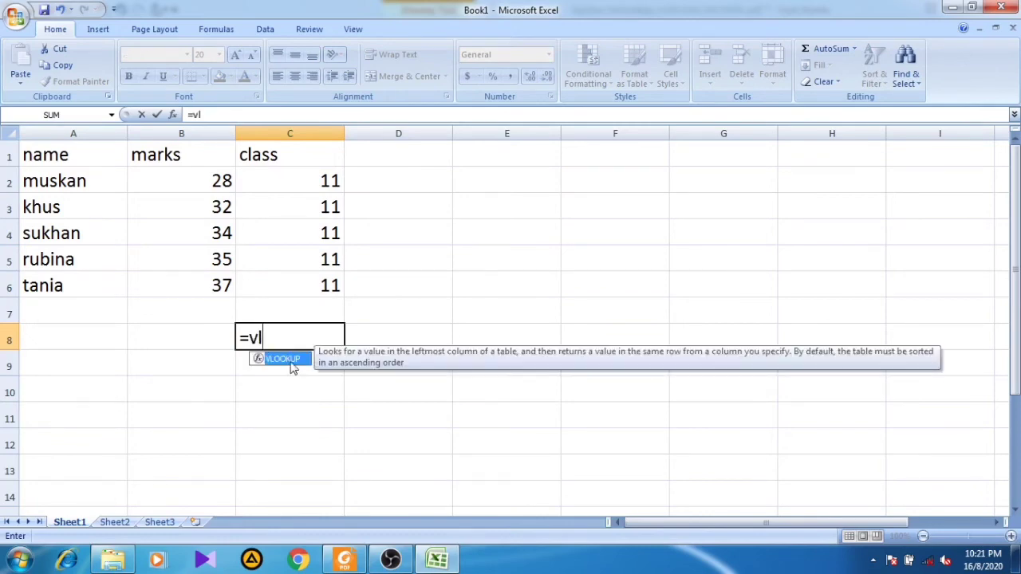
pyautogui.doubleClick(284, 358)
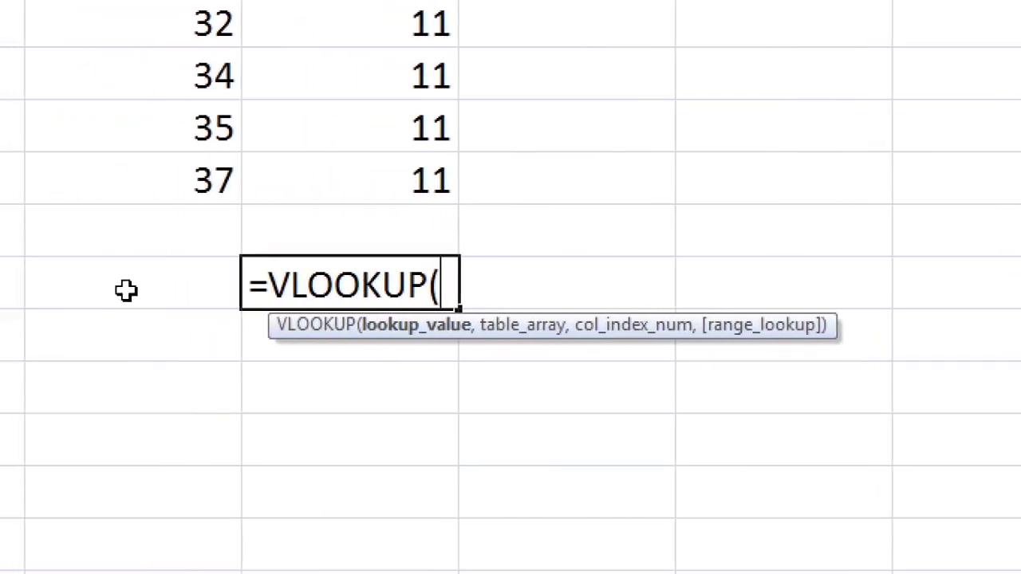
pyautogui.click(140, 292)
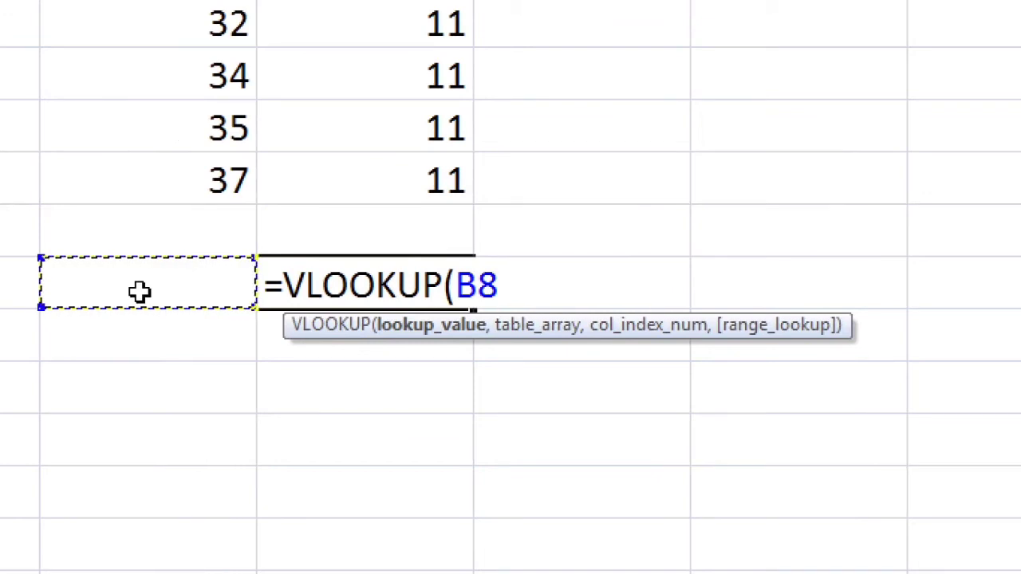
pyautogui.write(',')
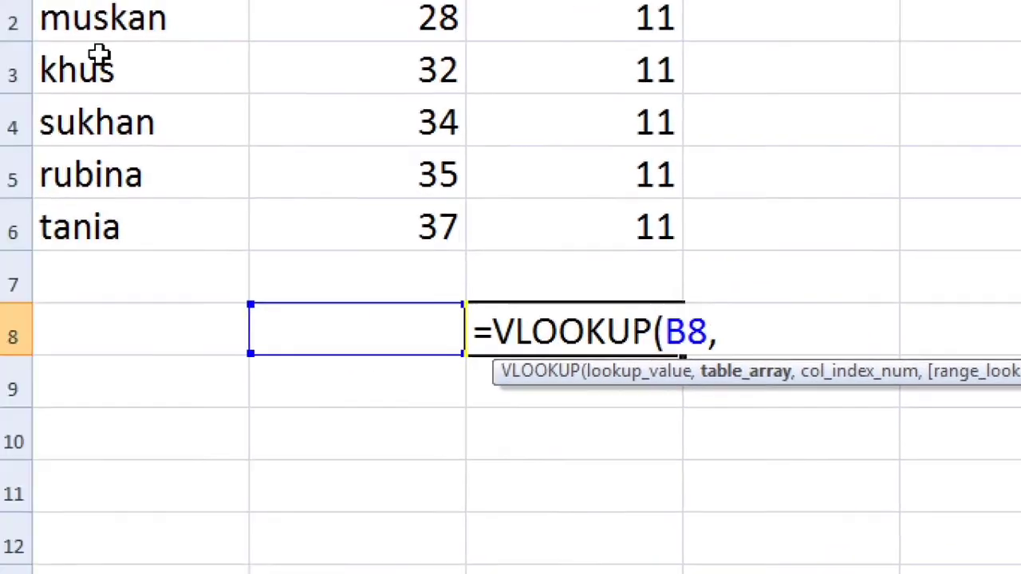
pyautogui.click(78, 71)
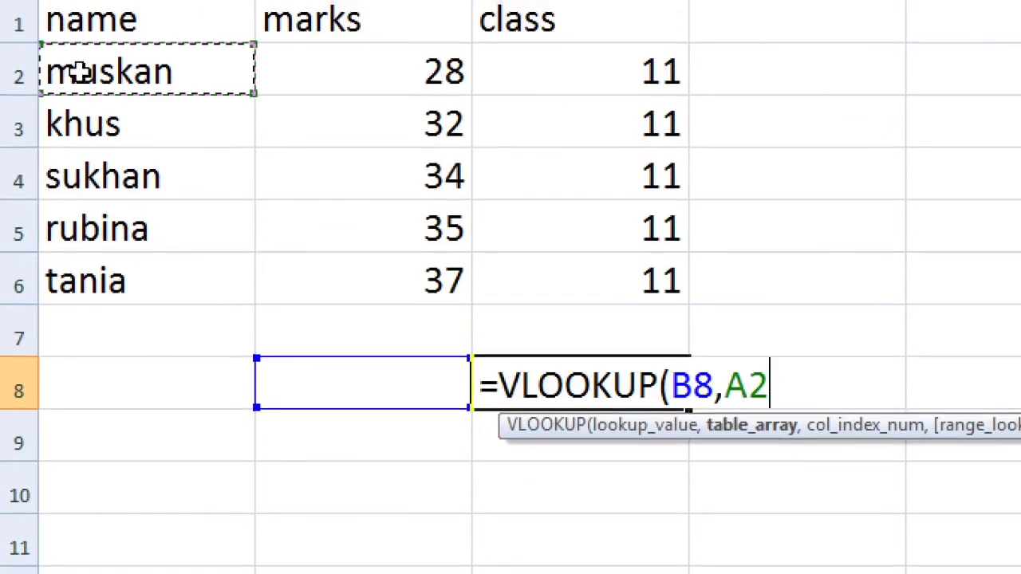
pyautogui.moveTo(77, 72); pyautogui.dragTo(591, 267)
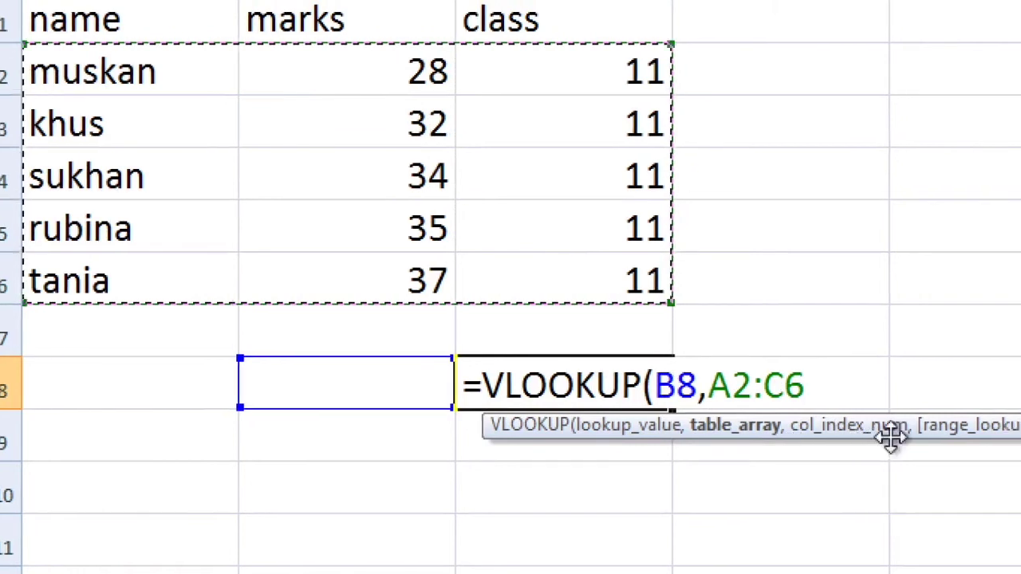
# Step: Complete the VLOOKUP formula in C8 with column index 2 and FALSE for an exact match
pyautogui.write(',')
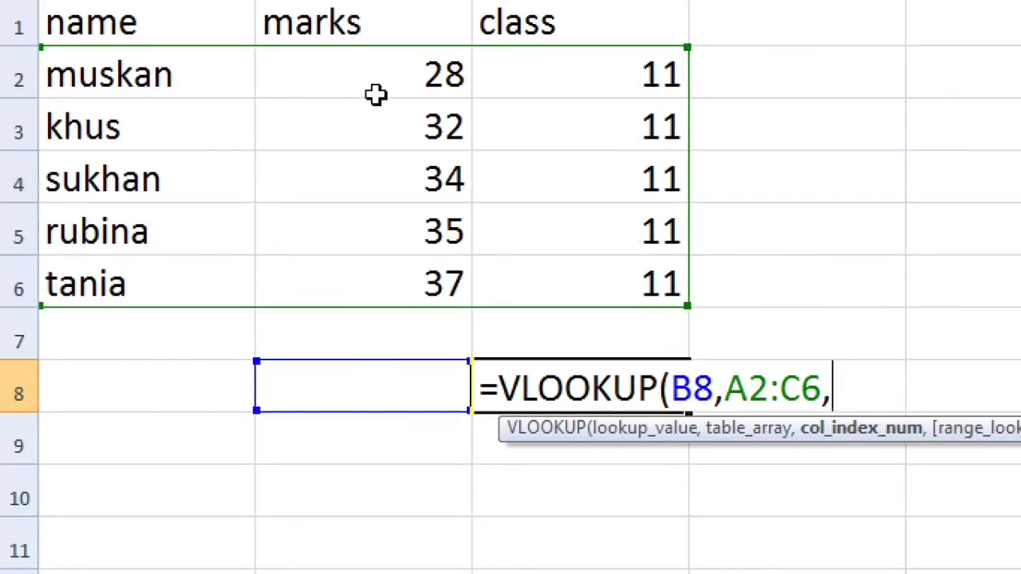
pyautogui.write('2')
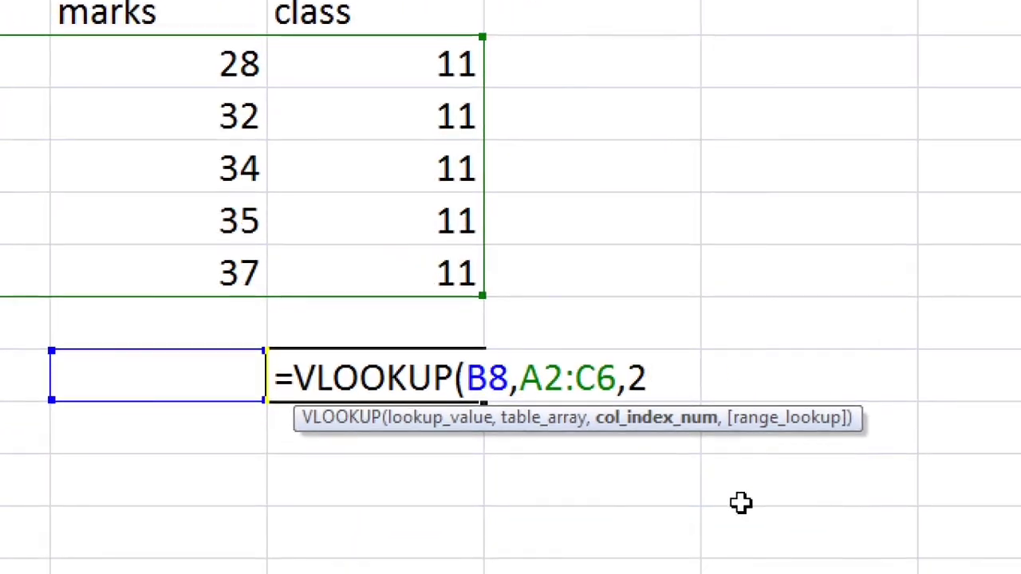
pyautogui.write(',')
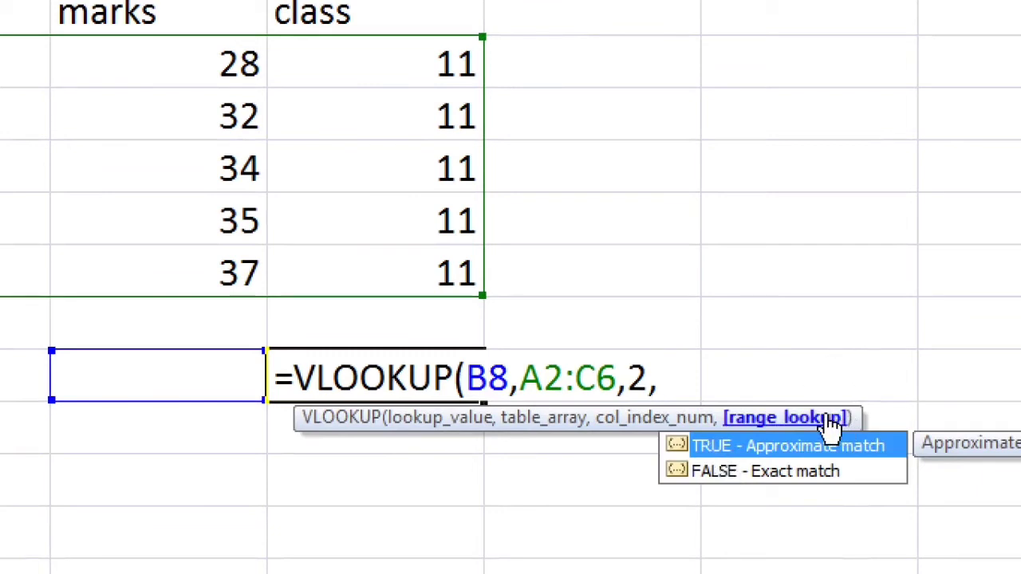
pyautogui.doubleClick(807, 472)
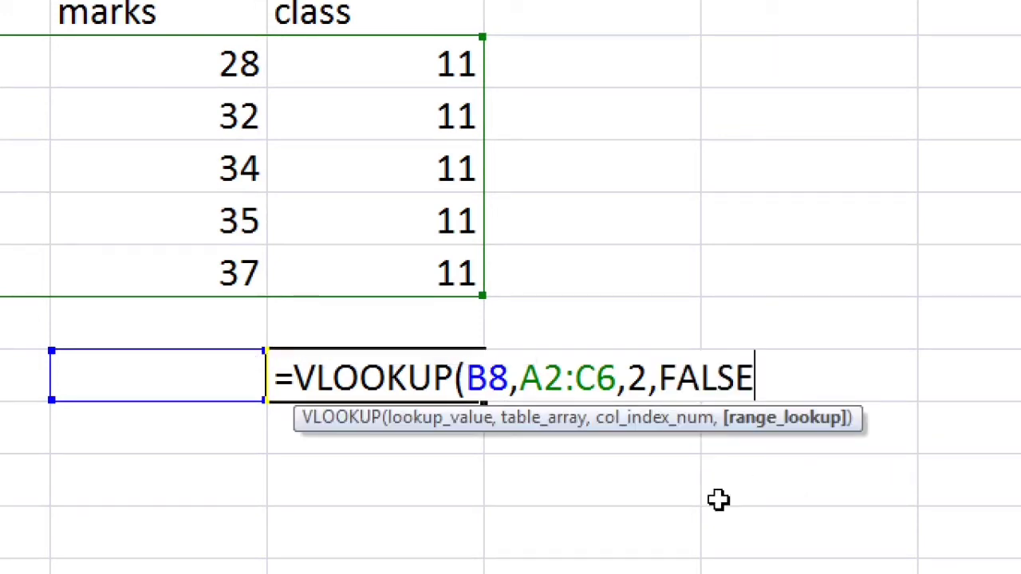
pyautogui.write(')')
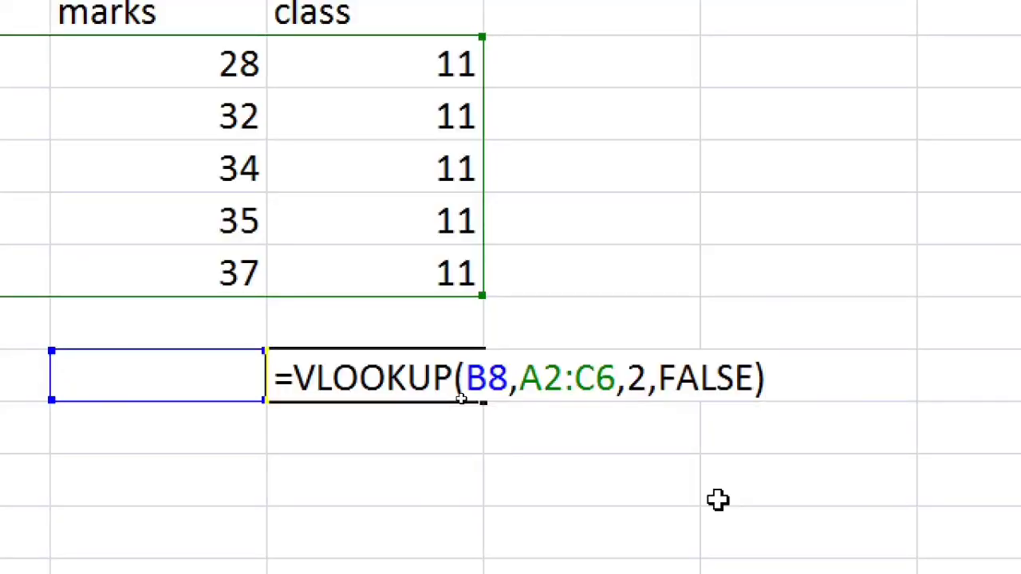
pyautogui.press('Return')
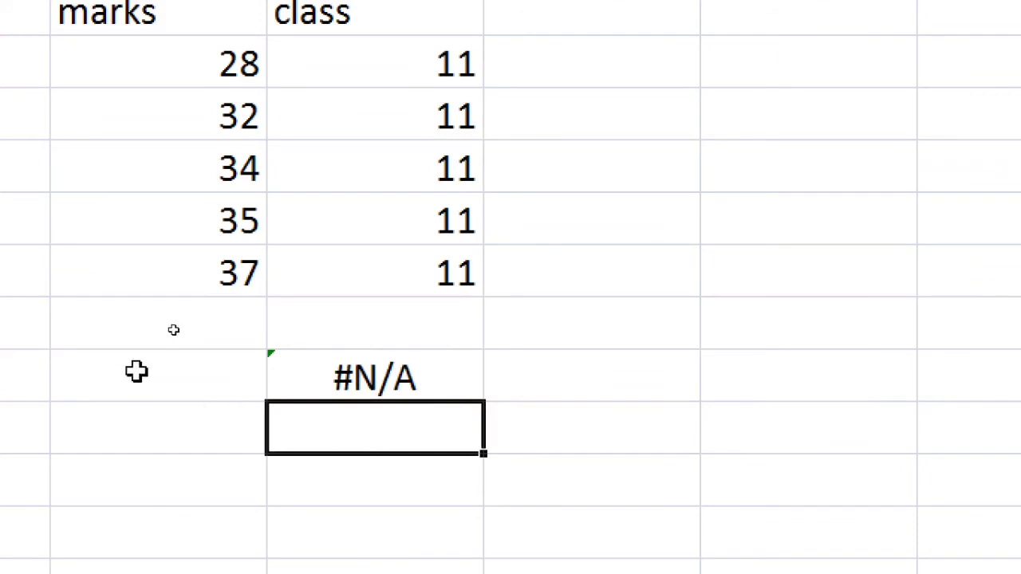
# Step: Test the lookup by entering the first listed student's name in B8, replacing it with the last listed student's name
pyautogui.click(178, 380)
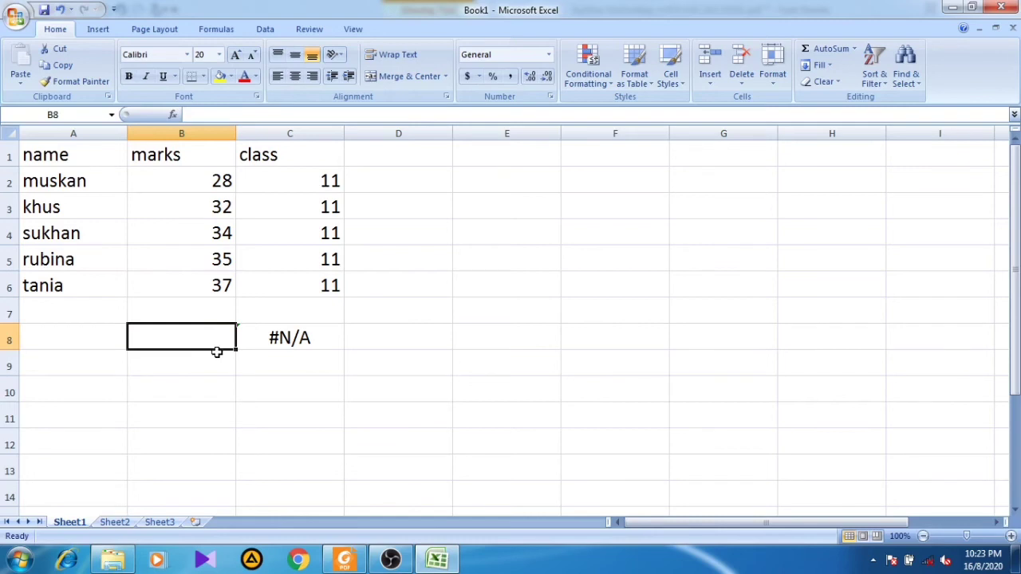
pyautogui.write('muskan')
pyautogui.press('Return')
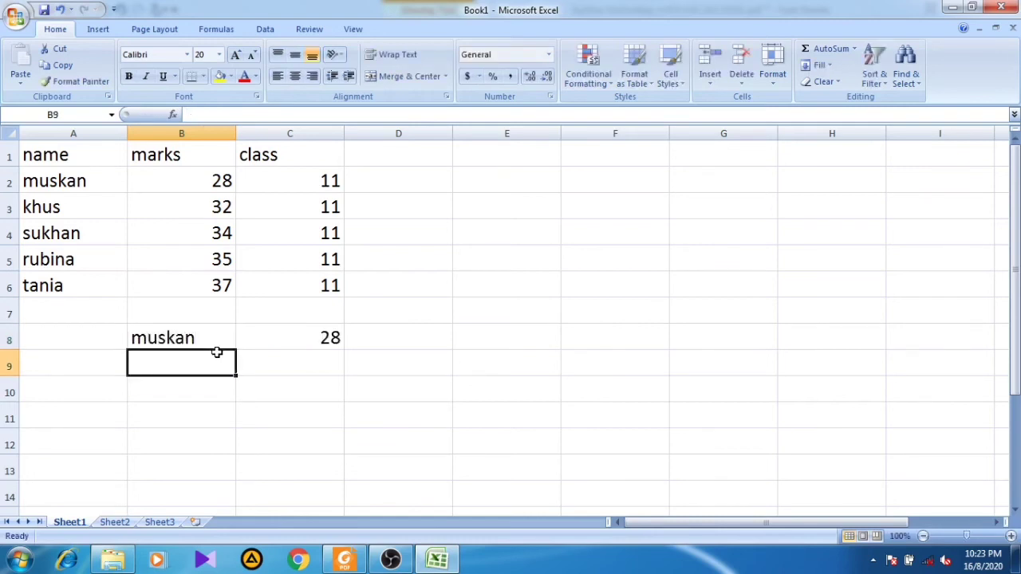
pyautogui.click(216, 351)
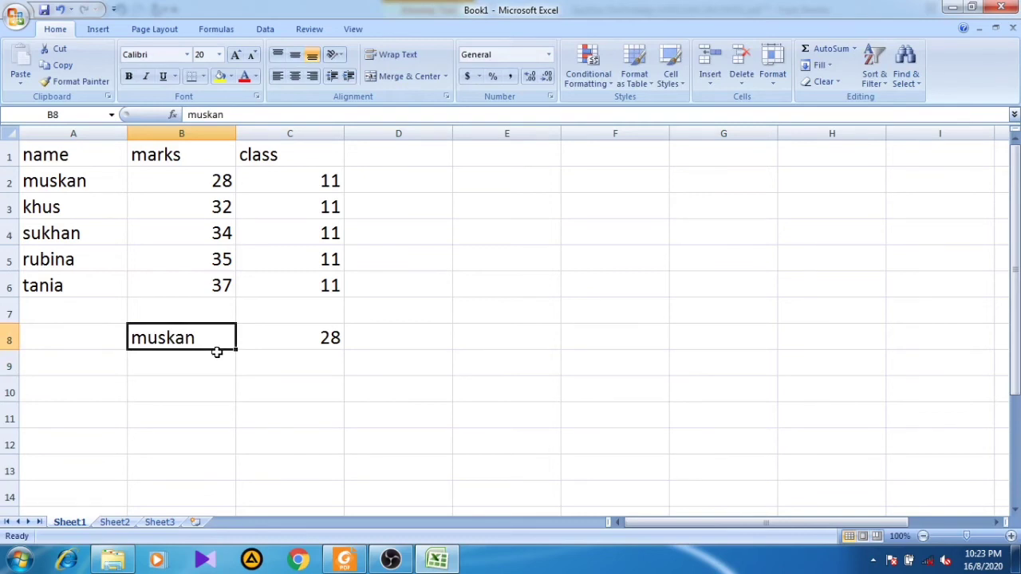
pyautogui.write('tania')
pyautogui.press('Return')
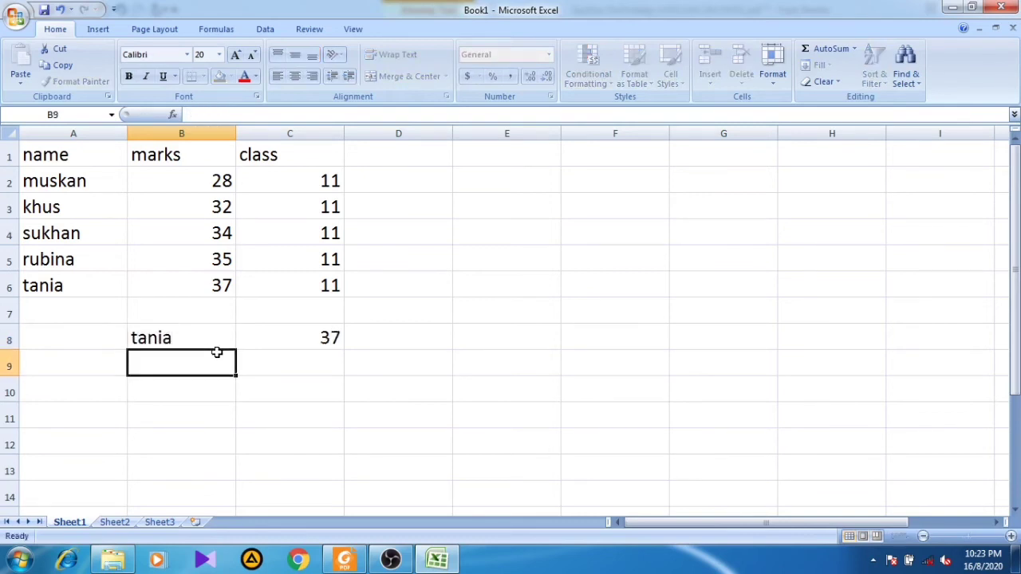
pyautogui.write('a')
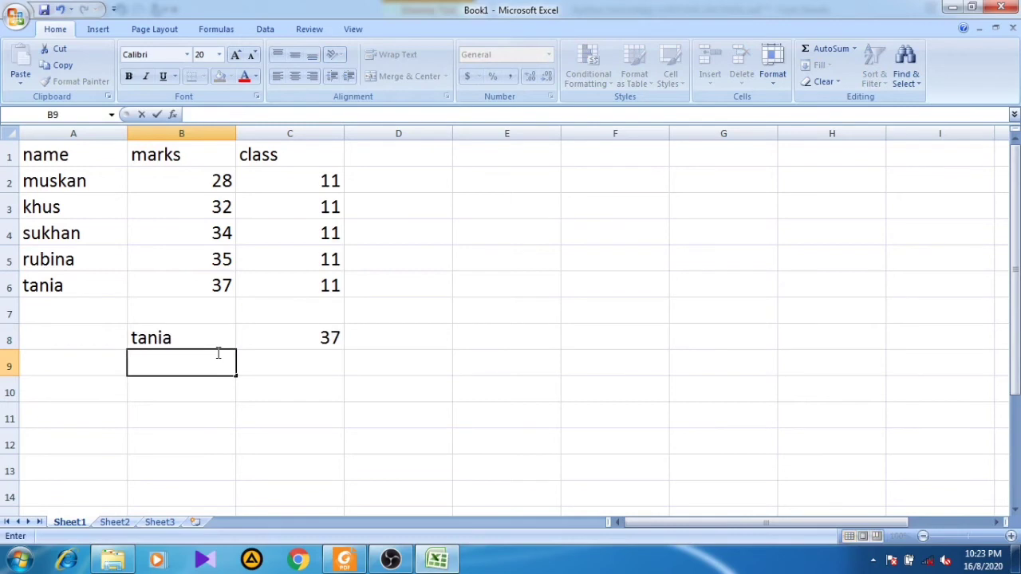
pyautogui.click(221, 343)
pyautogui.click(286, 348)
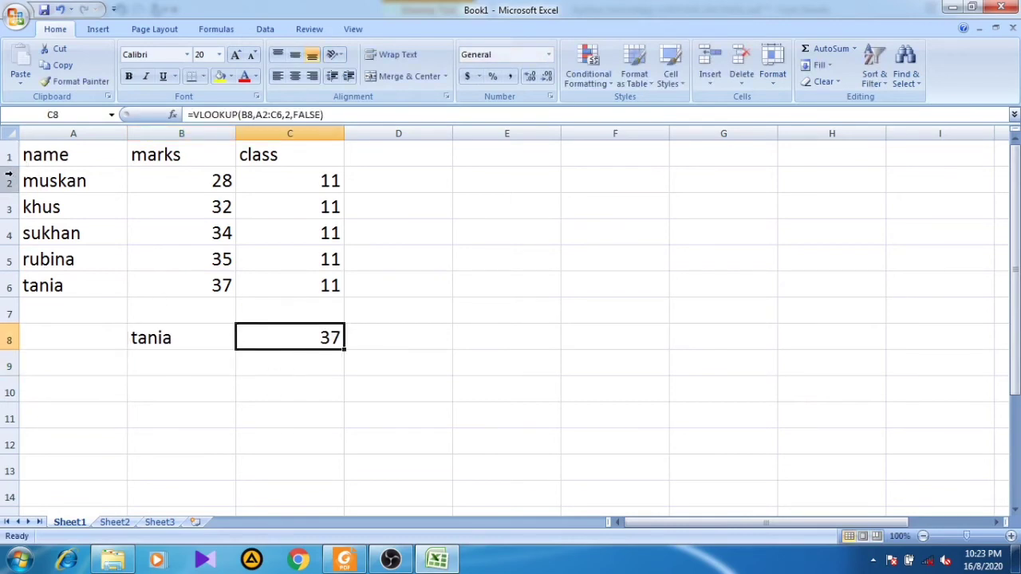
# Step: Hide the student data rows 2 to 6
pyautogui.moveTo(9, 181); pyautogui.dragTo(9, 285)
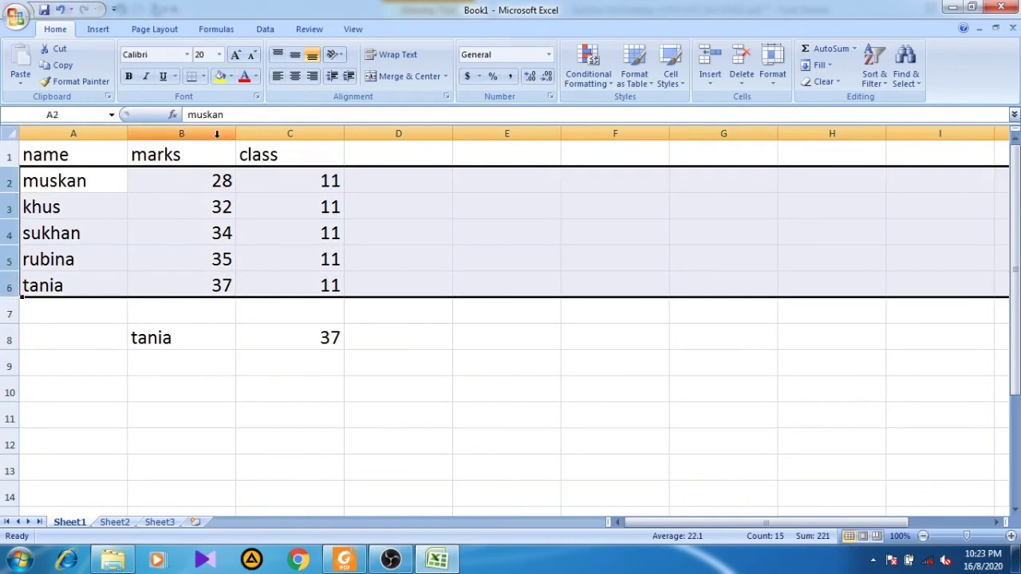
pyautogui.rightClick(5, 207)
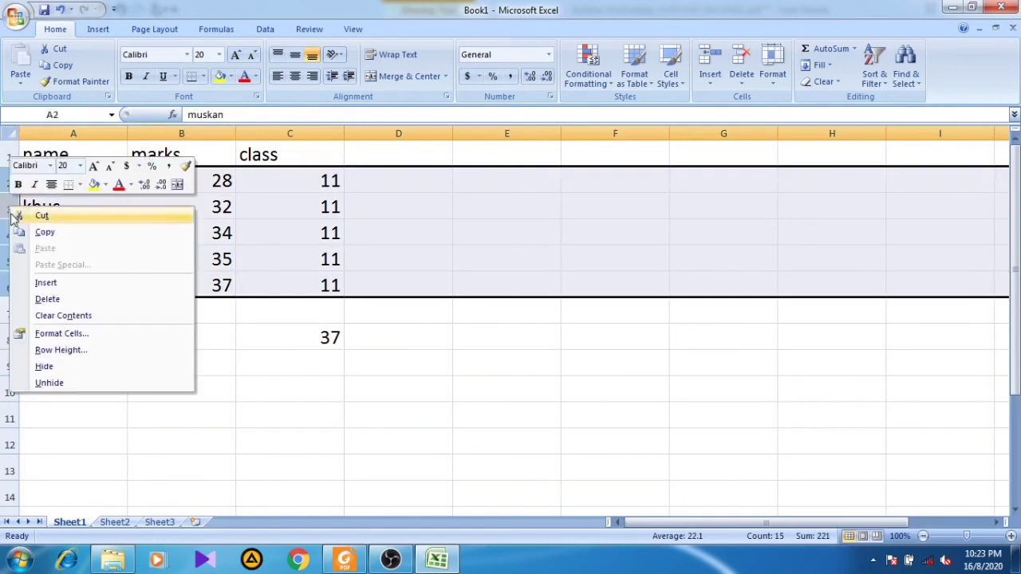
pyautogui.click(50, 367)
pyautogui.click(168, 313)
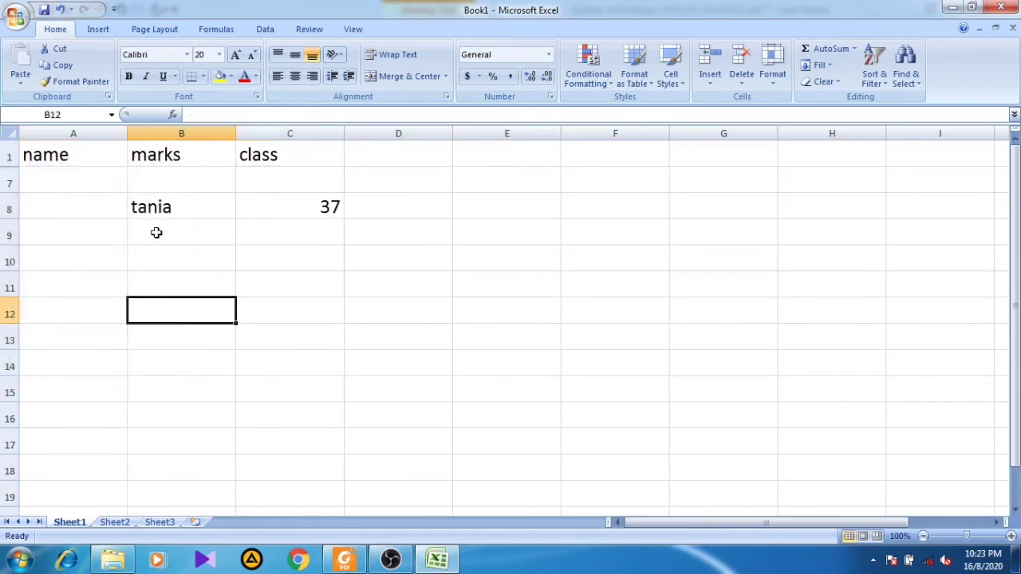
# Step: Test the lookup with the rows hidden by entering the fourth and then the second listed student's name in B8
pyautogui.click(175, 209)
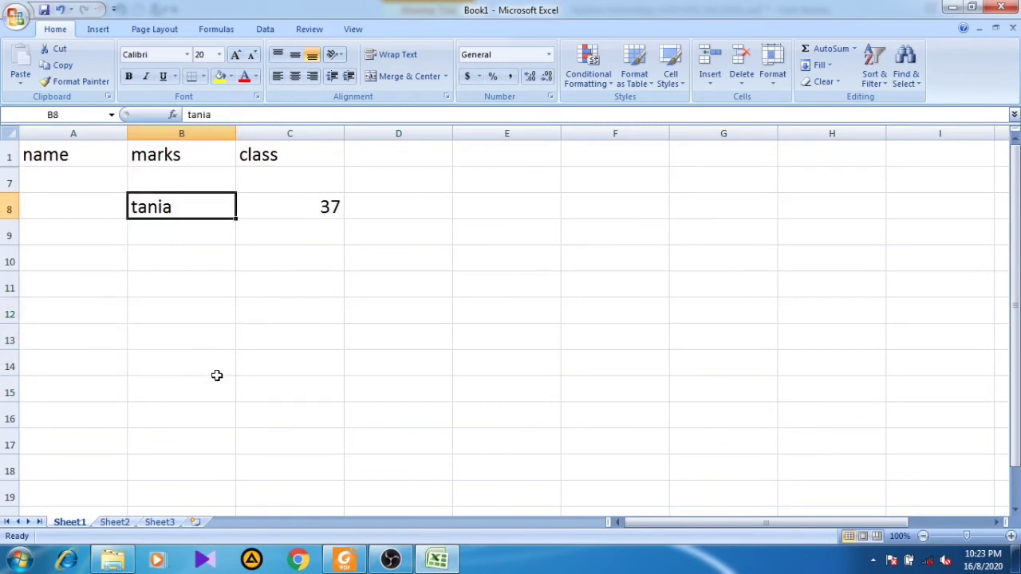
pyautogui.write(';')
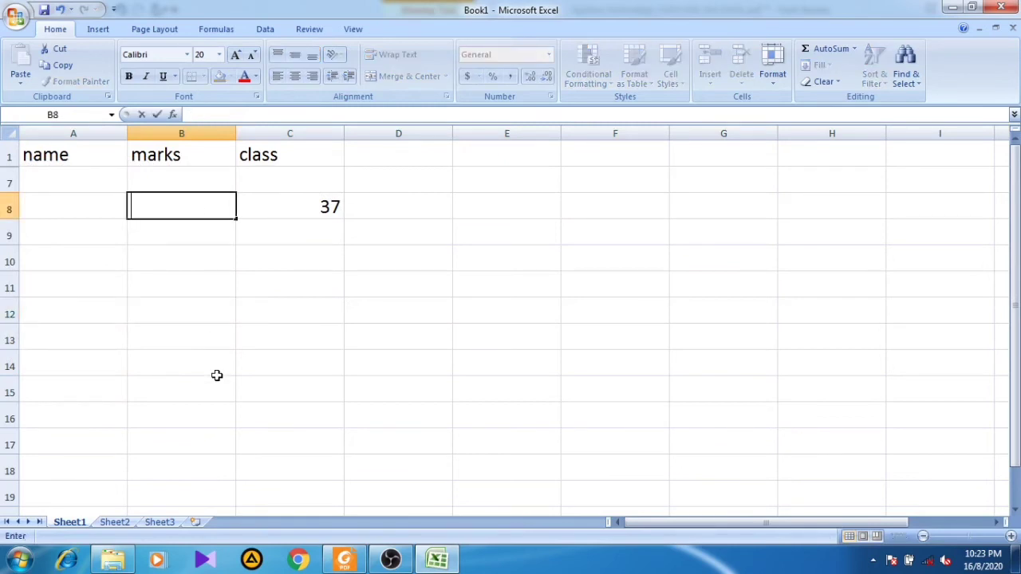
pyautogui.write('rubina')
pyautogui.press('Return')
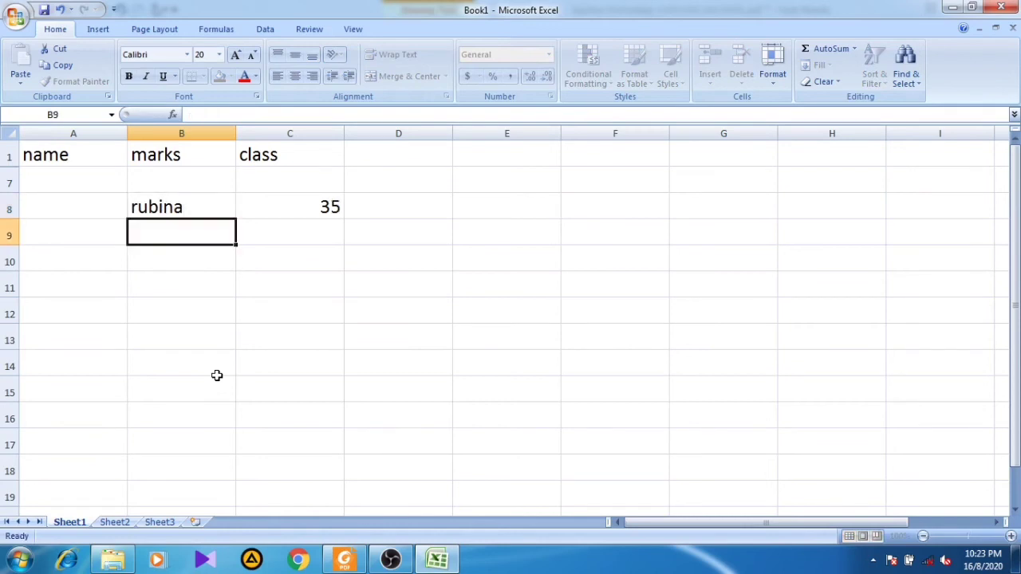
pyautogui.press('Up')
pyautogui.write('khus')
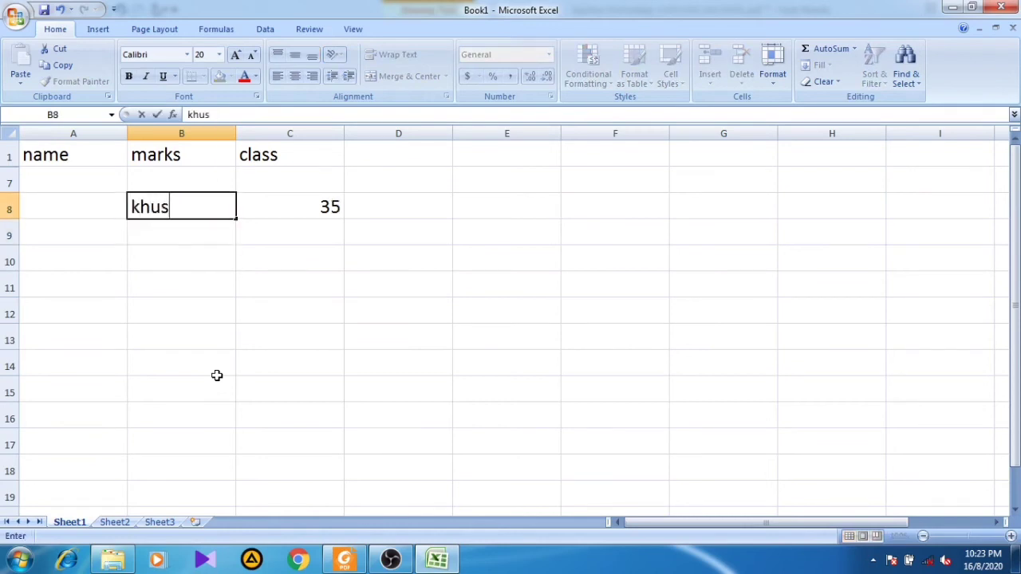
pyautogui.press('Return')
pyautogui.press('Up')
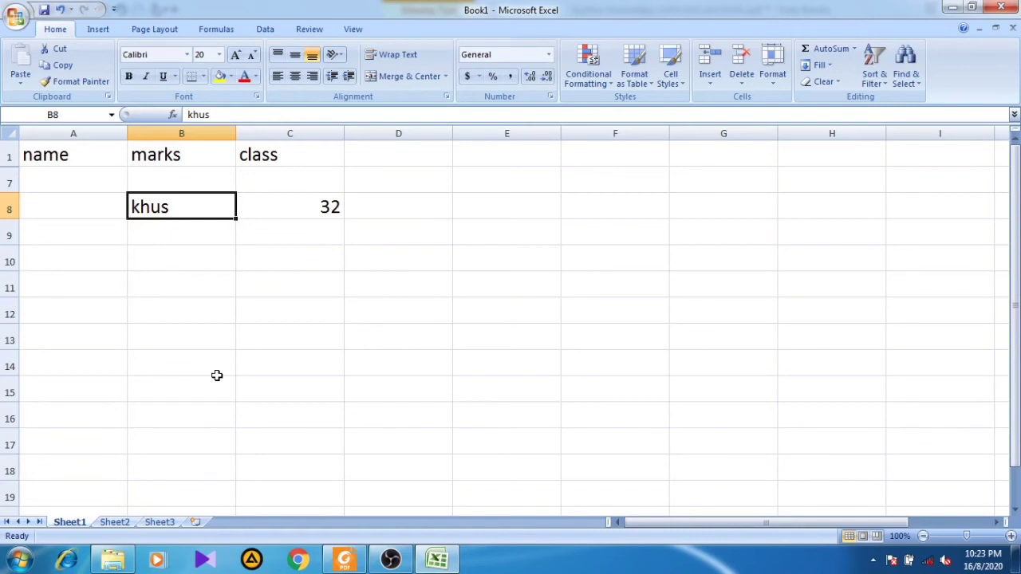
# Step: Undo the last two name entries in B8 and the hiding of rows 2 to 6
pyautogui.hotkey('ctrl', 'z')
pyautogui.hotkey('ctrl', 'z')
pyautogui.hotkey('ctrl', 'z')
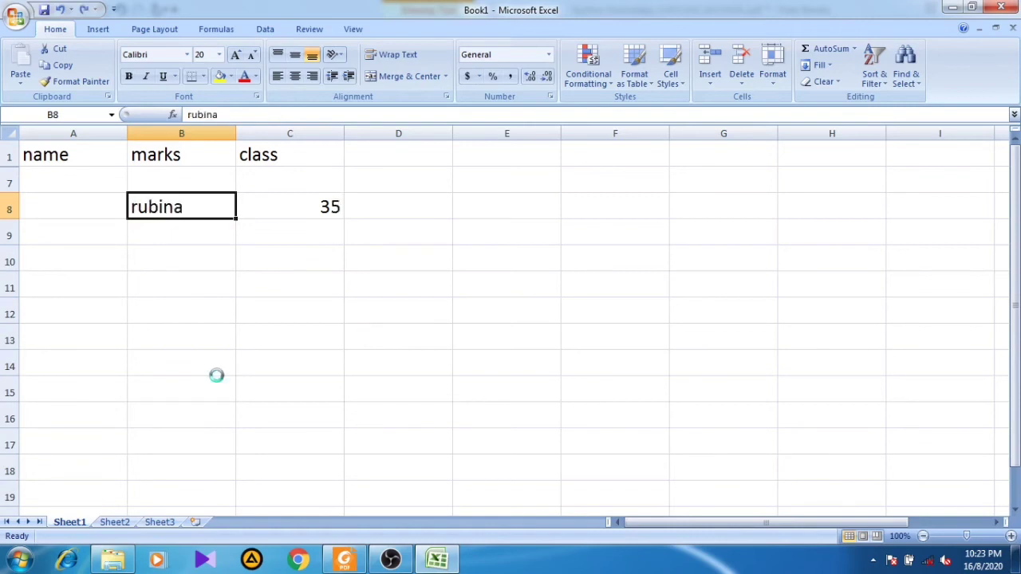
# Step: Clear the lookup name and the VLOOKUP formula from B8:C8
pyautogui.click(188, 354)
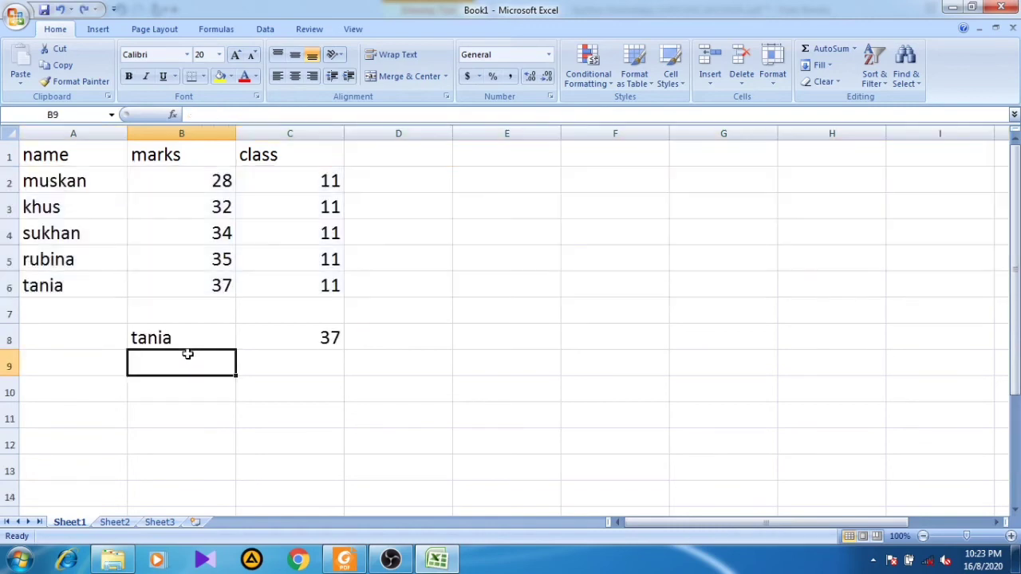
pyautogui.moveTo(182, 338); pyautogui.dragTo(296, 338)
pyautogui.press('Delete')
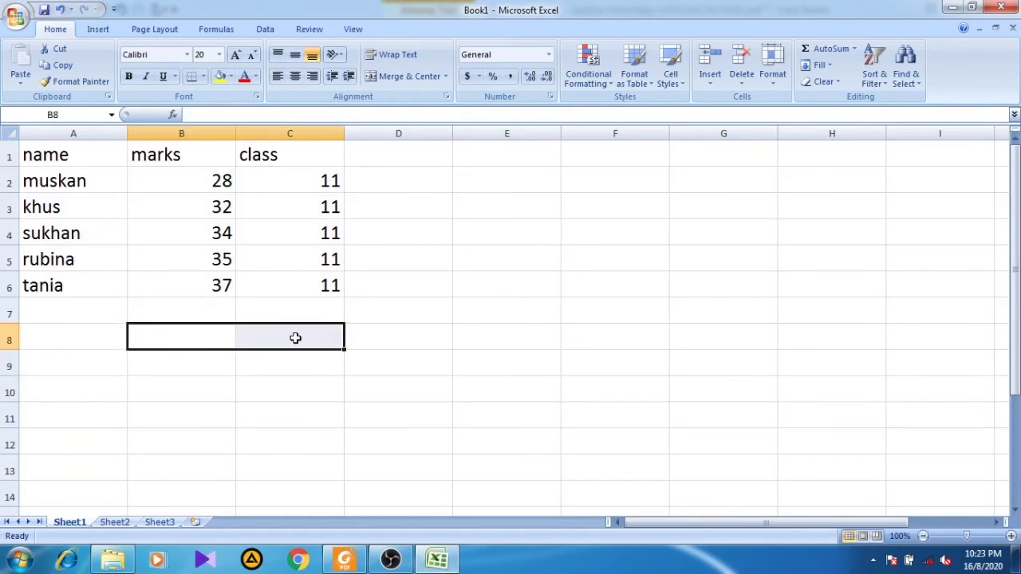
pyautogui.click(283, 396)
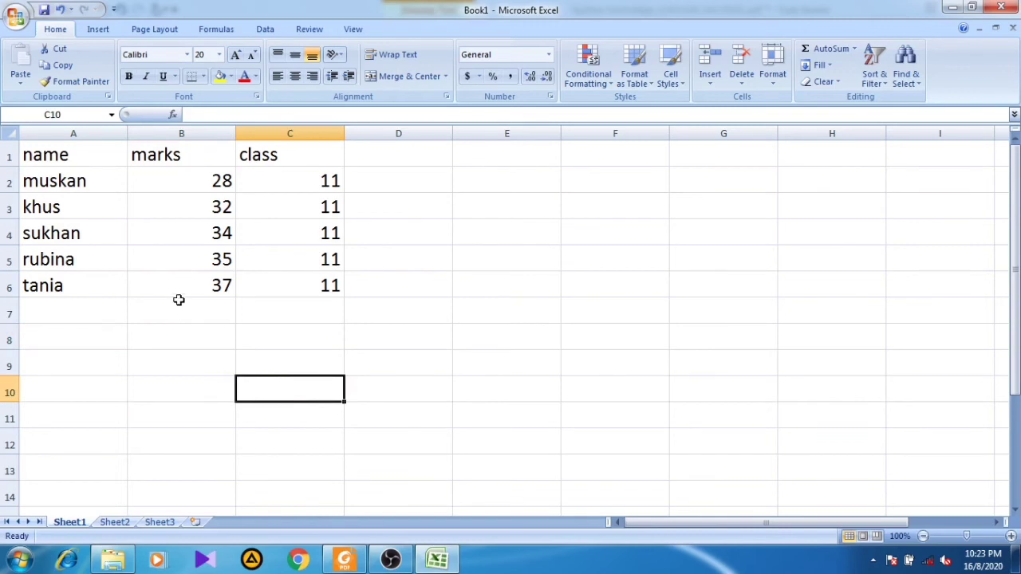
pyautogui.moveTo(92, 182); pyautogui.dragTo(282, 276)
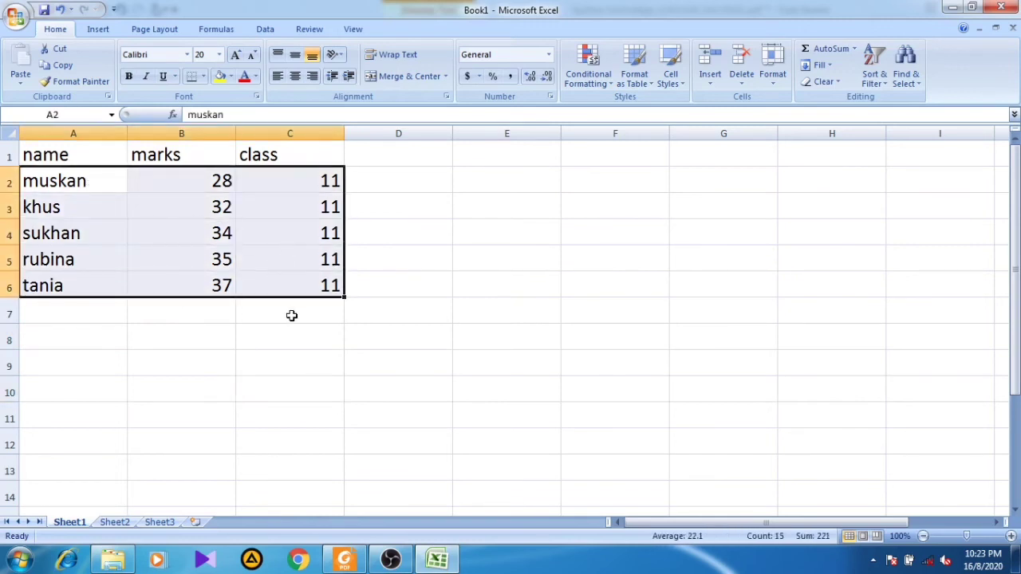
pyautogui.scroll(-1, 386, 349)
pyautogui.scroll(1, 388, 353)
pyautogui.click(300, 354)
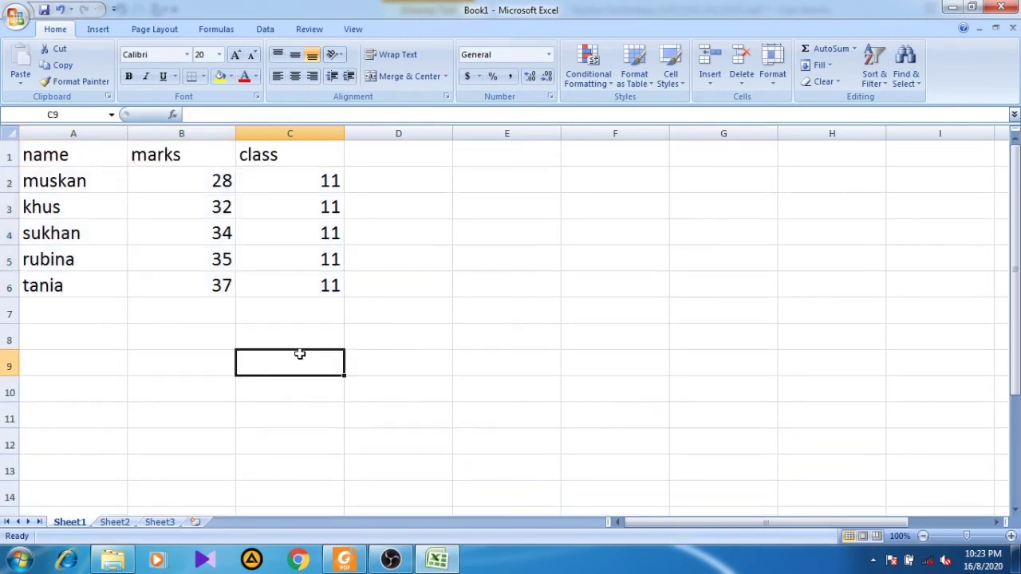
pyautogui.click(67, 368)
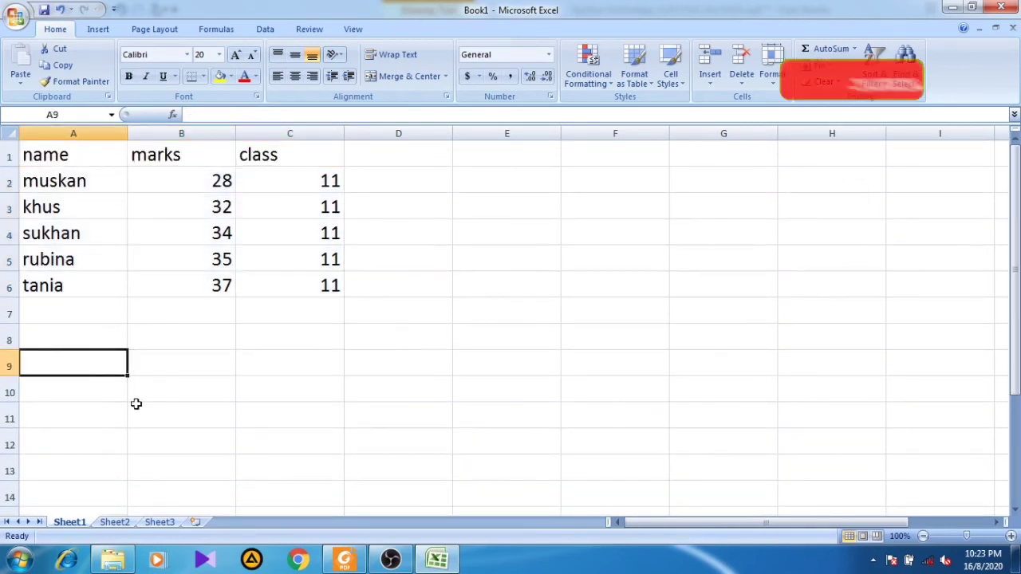
# Step: Enter the row labels name, marks and class in A9:A11 for a horizontal table
pyautogui.write('name')
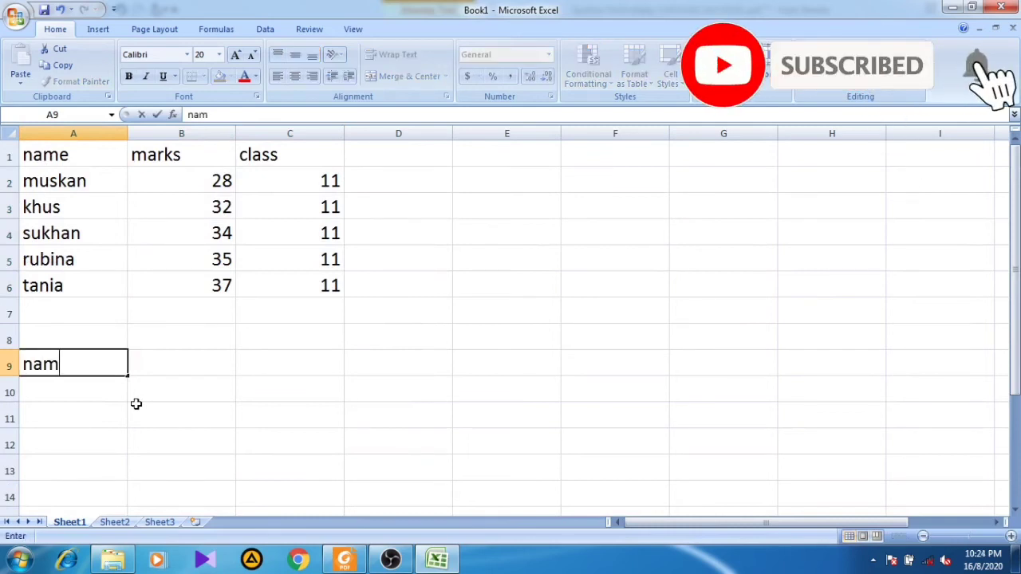
pyautogui.press('Return')
pyautogui.write('marks')
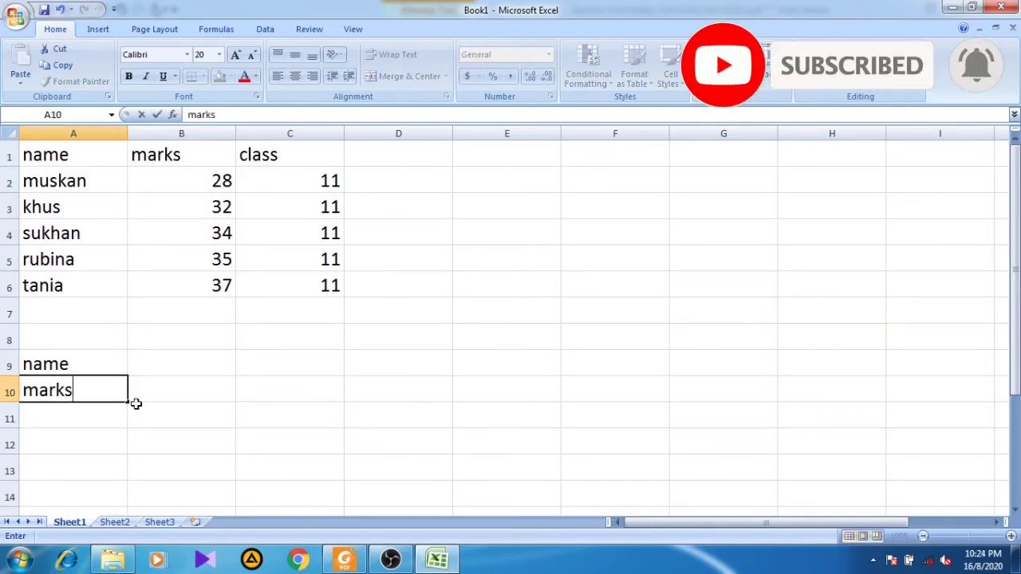
pyautogui.press('Return')
pyautogui.write('class')
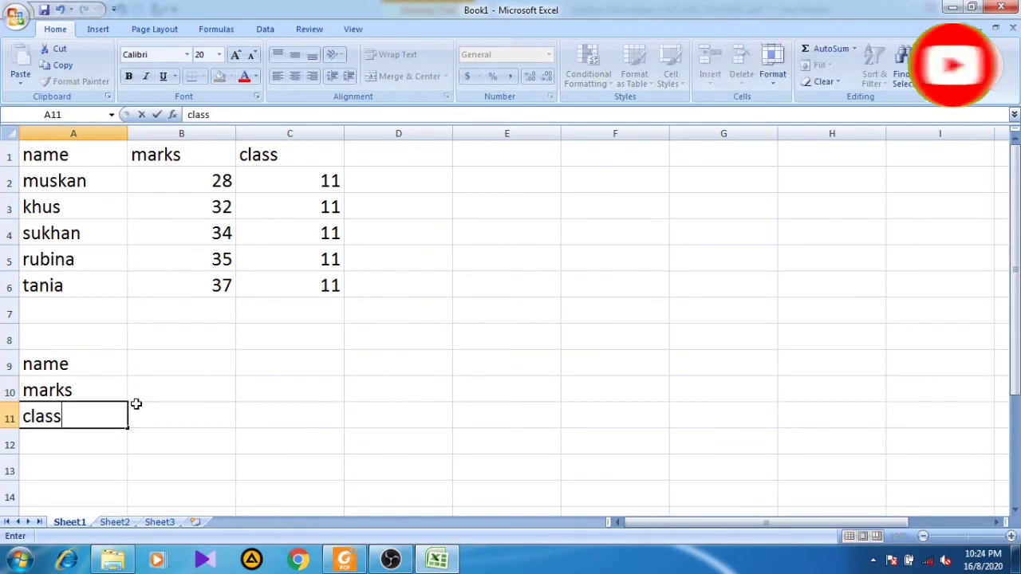
pyautogui.press('Return')
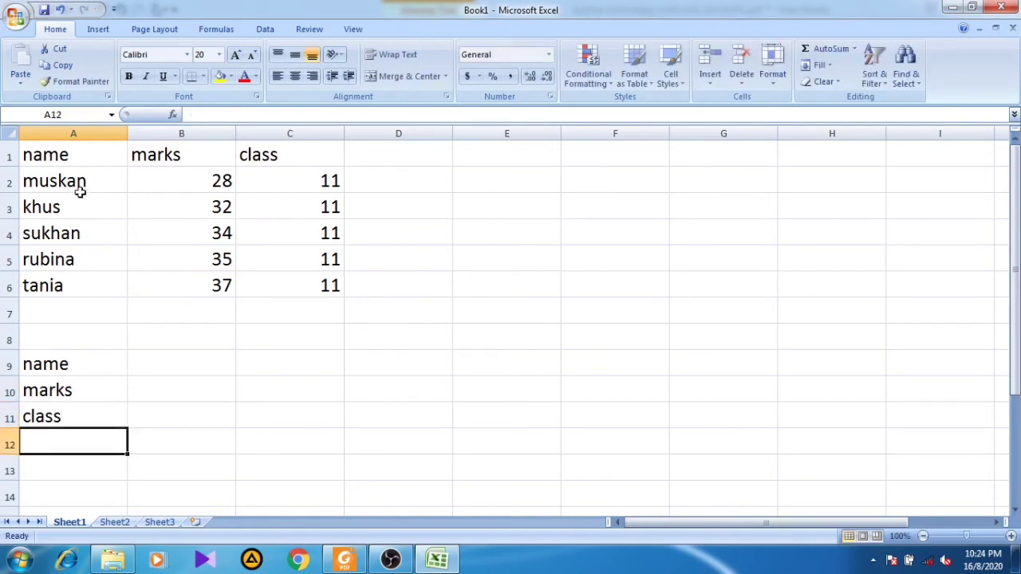
# Step: Fill B9:D9 with the names of the first, fifth and fourth students listed in the upper table
pyautogui.moveTo(80, 191); pyautogui.dragTo(77, 271)
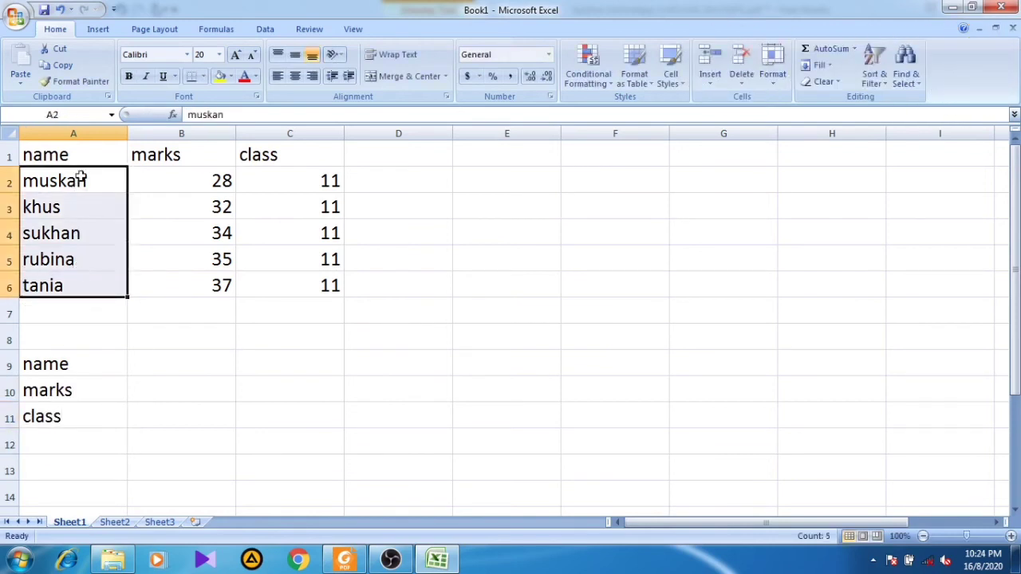
pyautogui.click(183, 348)
pyautogui.click(189, 369)
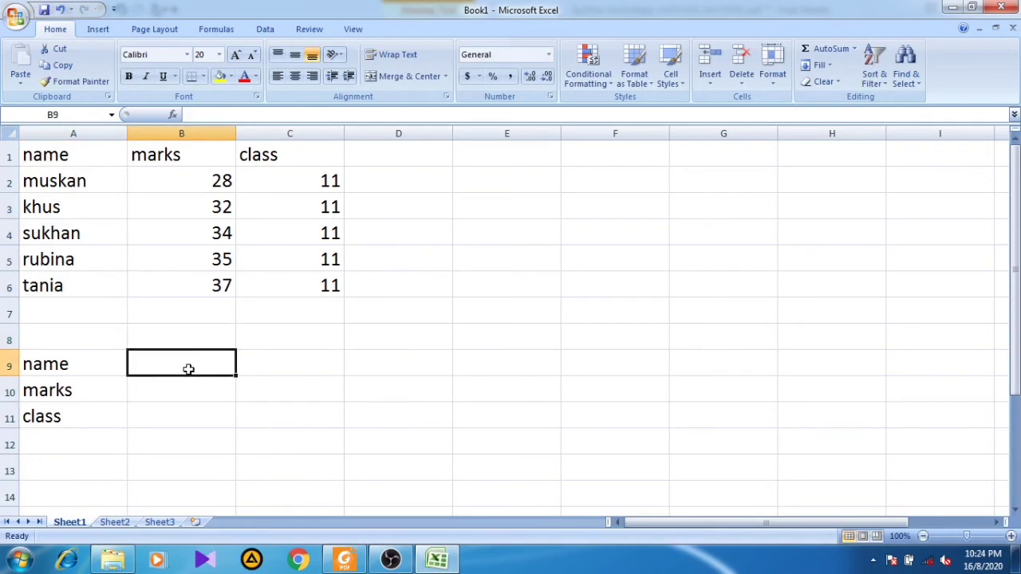
pyautogui.write('muskan')
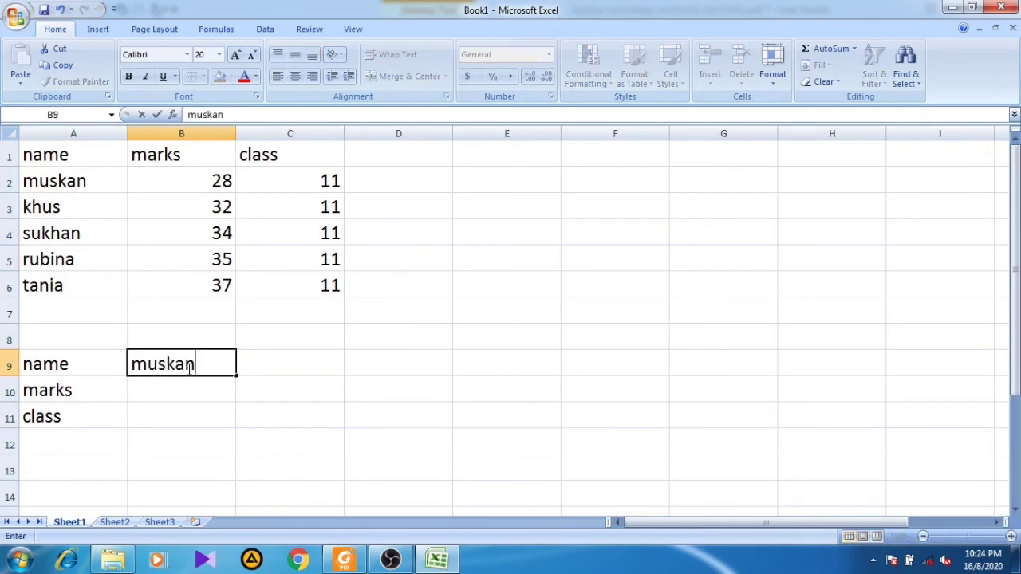
pyautogui.press('Tab')
pyautogui.write('tania')
pyautogui.press('Tab')
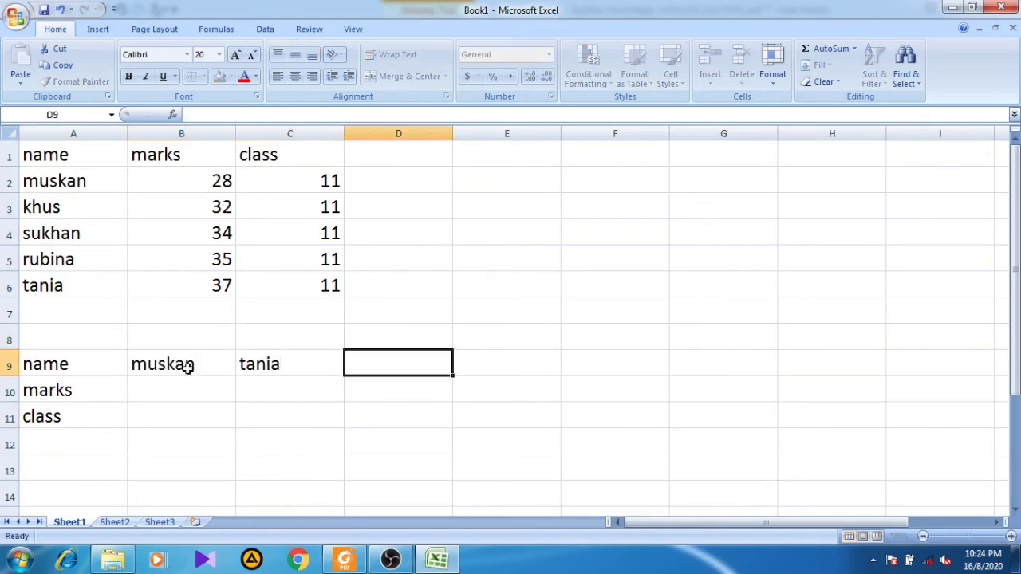
pyautogui.write('ruv')
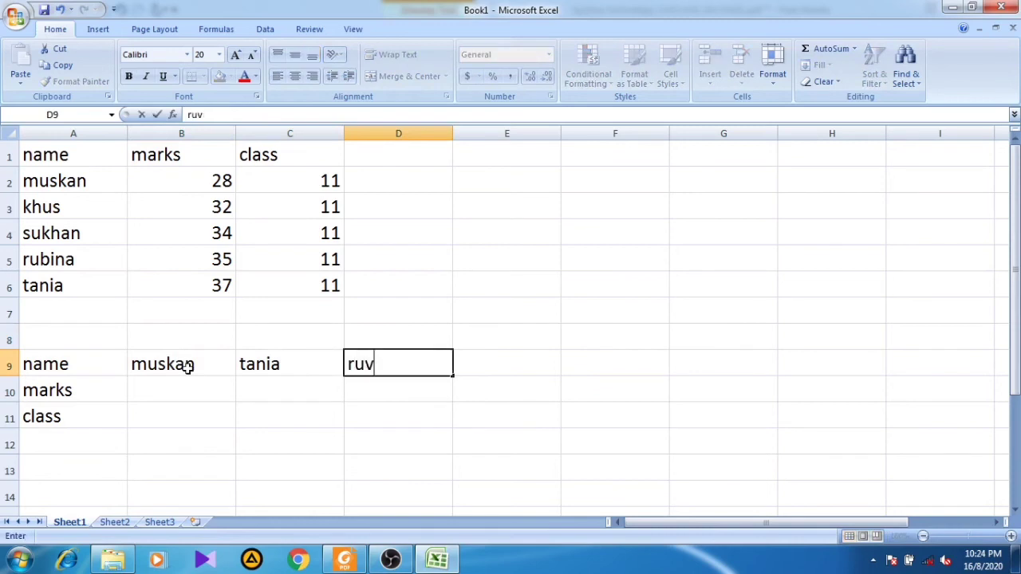
pyautogui.press('BackSpace')
pyautogui.write('bina')
pyautogui.press('Return')
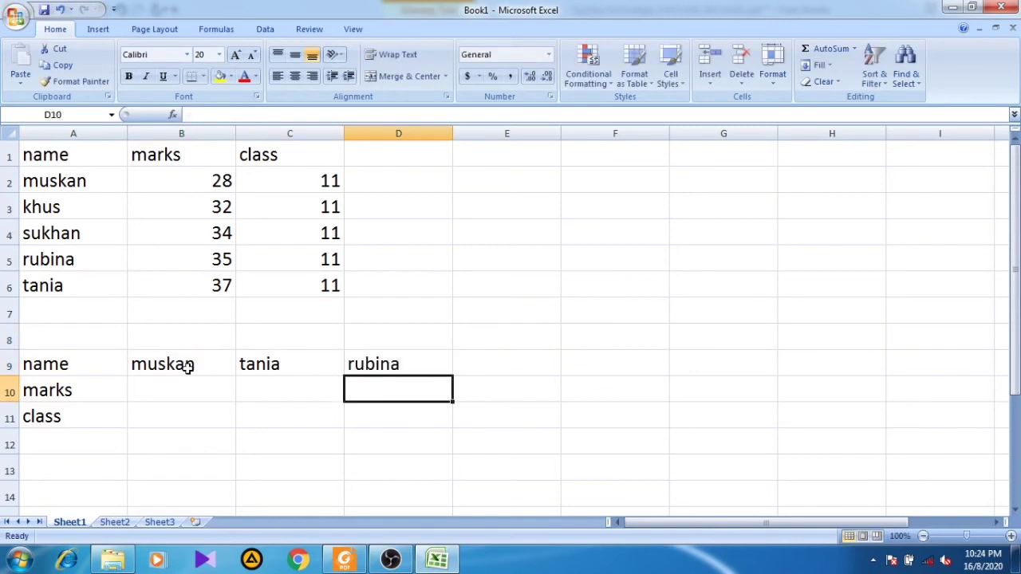
# Step: Enter the marks 25, 21 and 32 for the three students in B10:D10
pyautogui.press('Left')
pyautogui.press('Left')
pyautogui.press('Left')
pyautogui.press('Right')
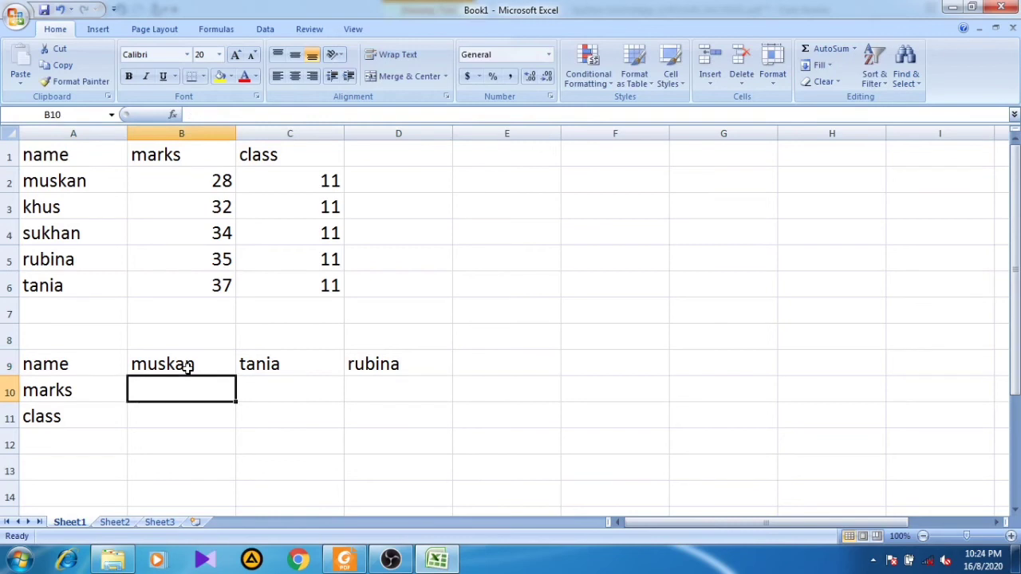
pyautogui.write('25')
pyautogui.press('Tab')
pyautogui.write('21')
pyautogui.press('Tab')
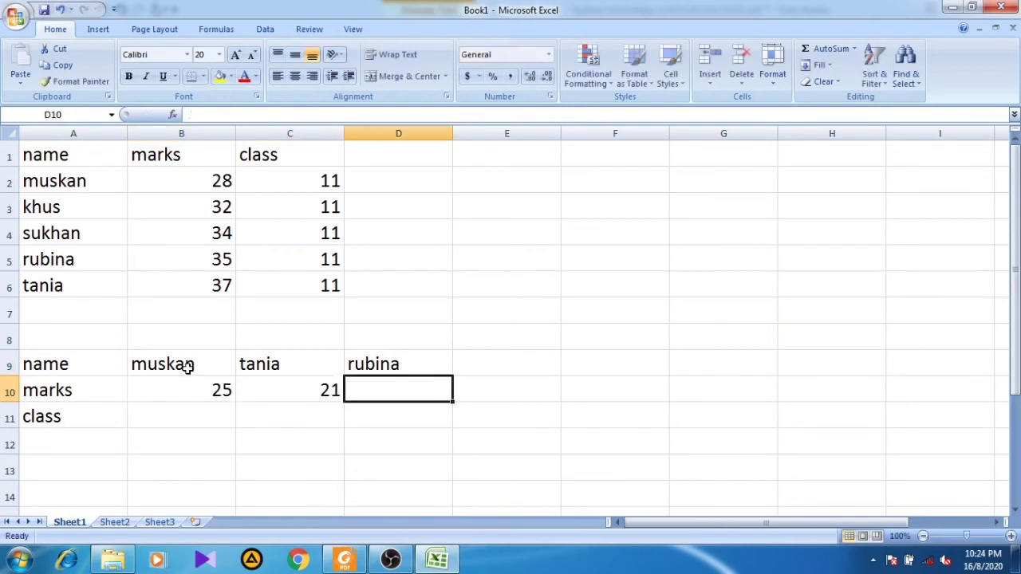
pyautogui.write('324')
pyautogui.press('Return')
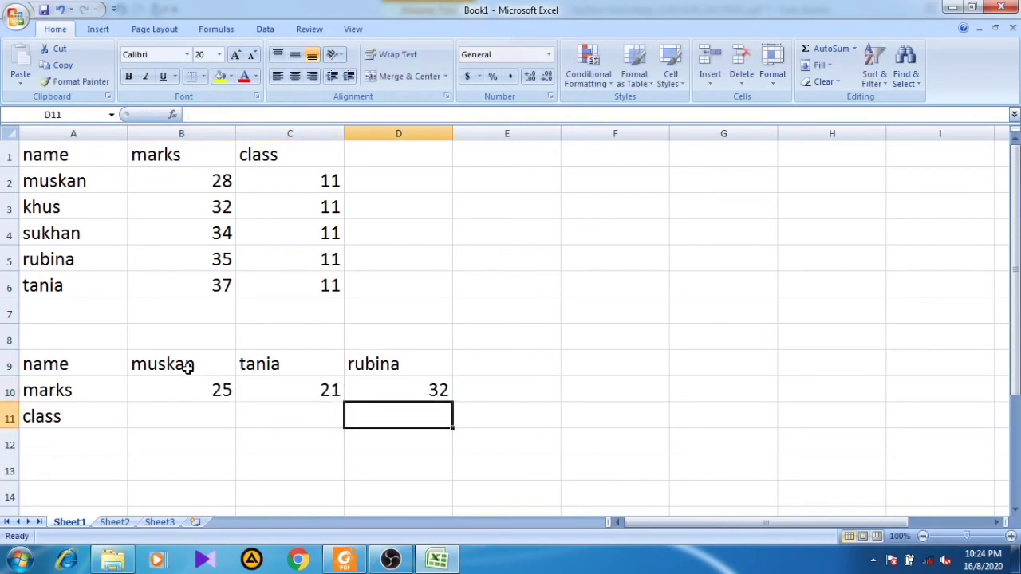
# Step: Enter class 11 for each of the three students in B11:D11
pyautogui.press('Left')
pyautogui.press('Left')
pyautogui.write('11')
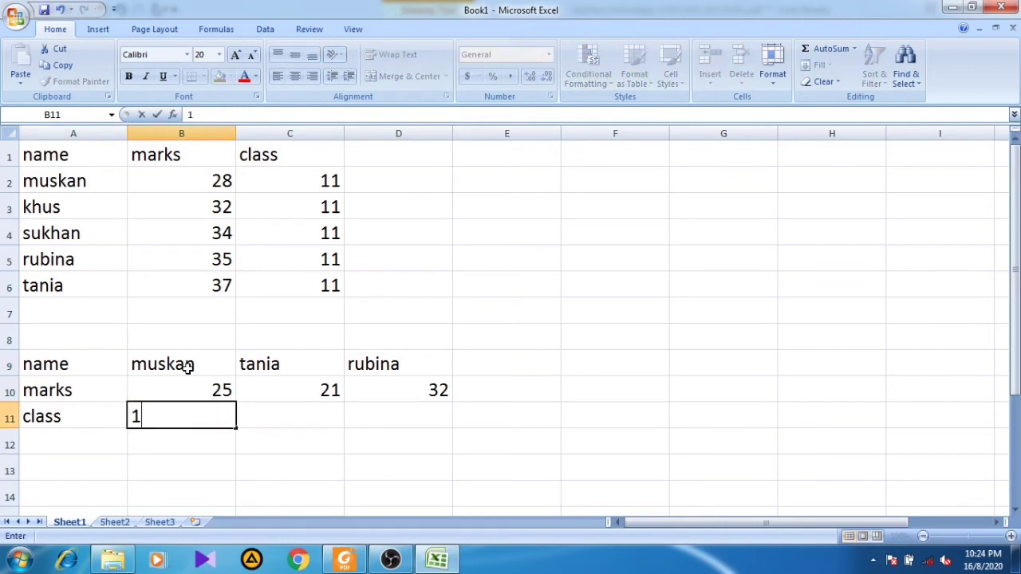
pyautogui.press('Tab')
pyautogui.write('11')
pyautogui.press('Tab')
pyautogui.write('11')
pyautogui.press('Tab')
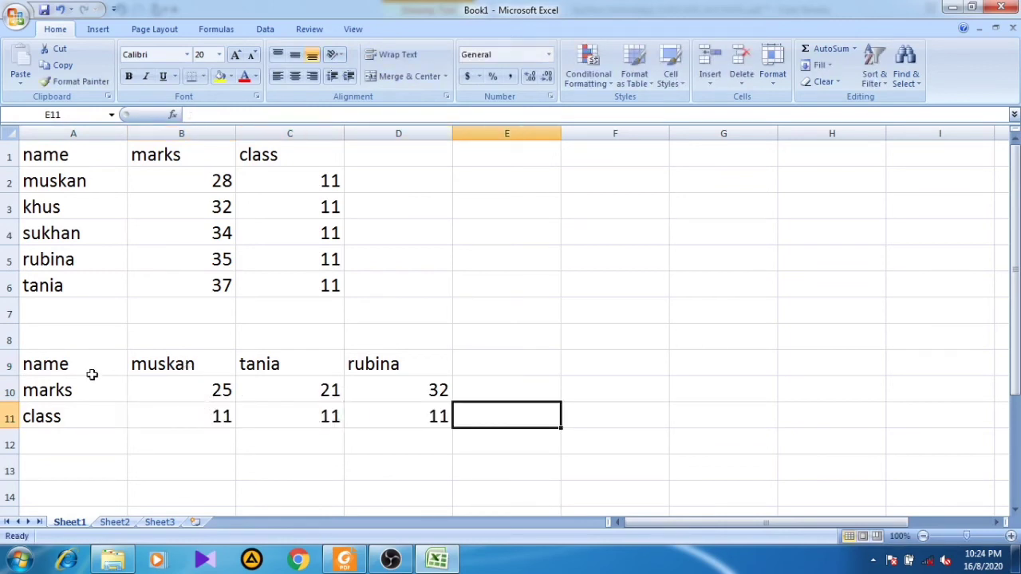
# Step: Start an HLOOKUP formula in C14 with B14 as the lookup value and B9:D11 as the table array
pyautogui.moveTo(91, 372); pyautogui.dragTo(370, 408)
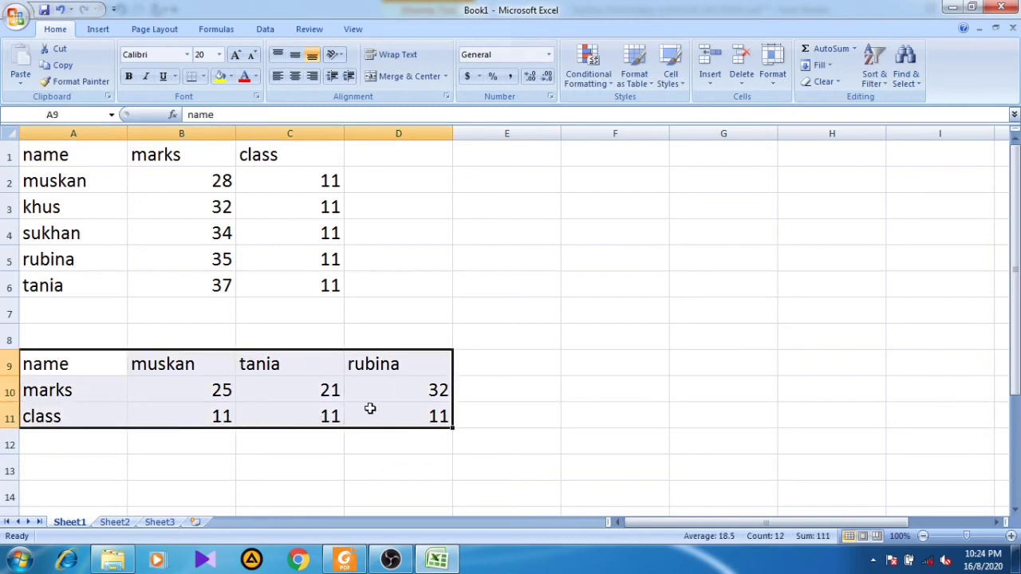
pyautogui.scroll(-3, 374, 415)
pyautogui.scroll(1, 375, 419)
pyautogui.scroll(-1, 374, 419)
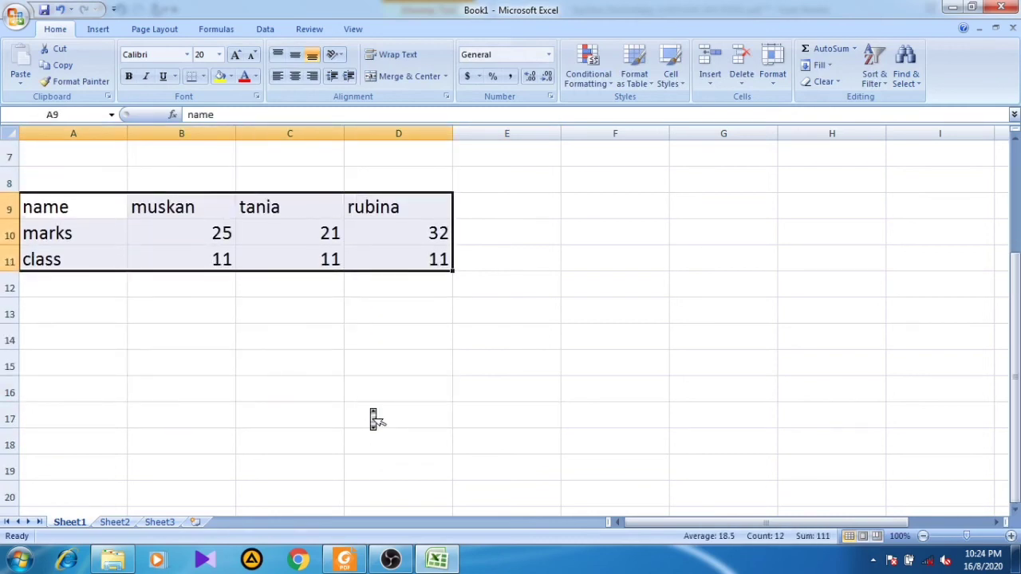
pyautogui.click(261, 352)
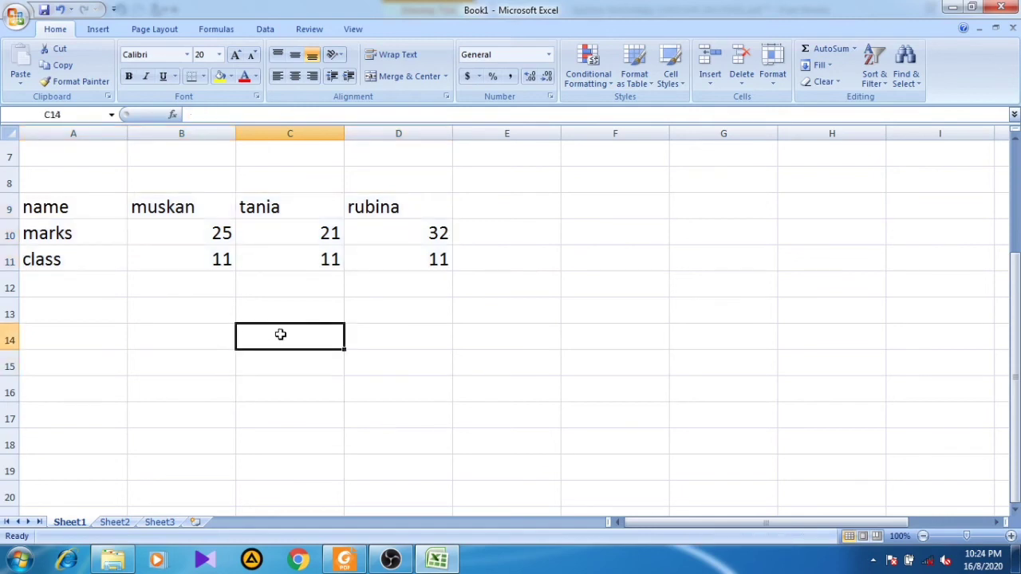
pyautogui.write('=hl')
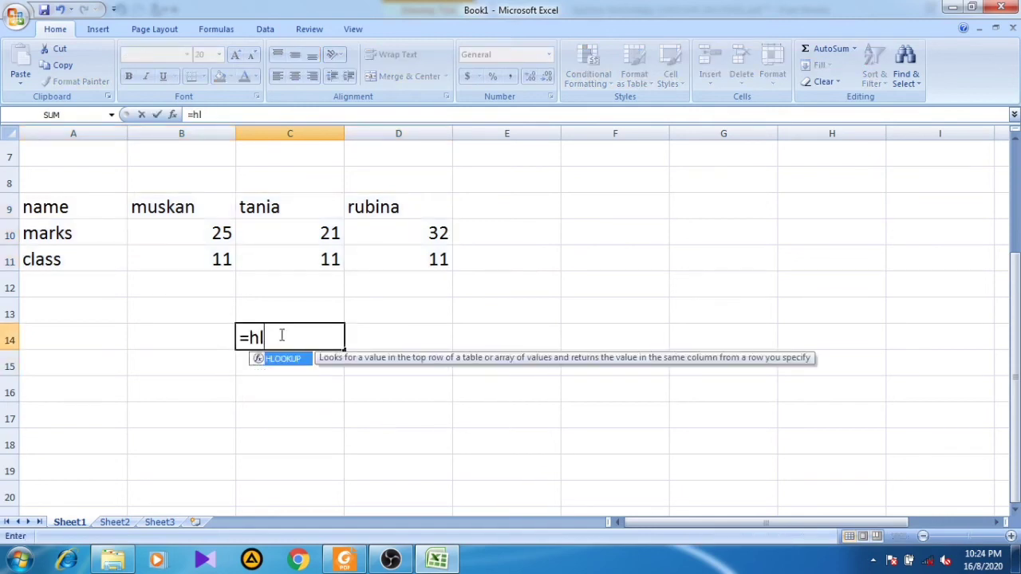
pyautogui.doubleClick(299, 359)
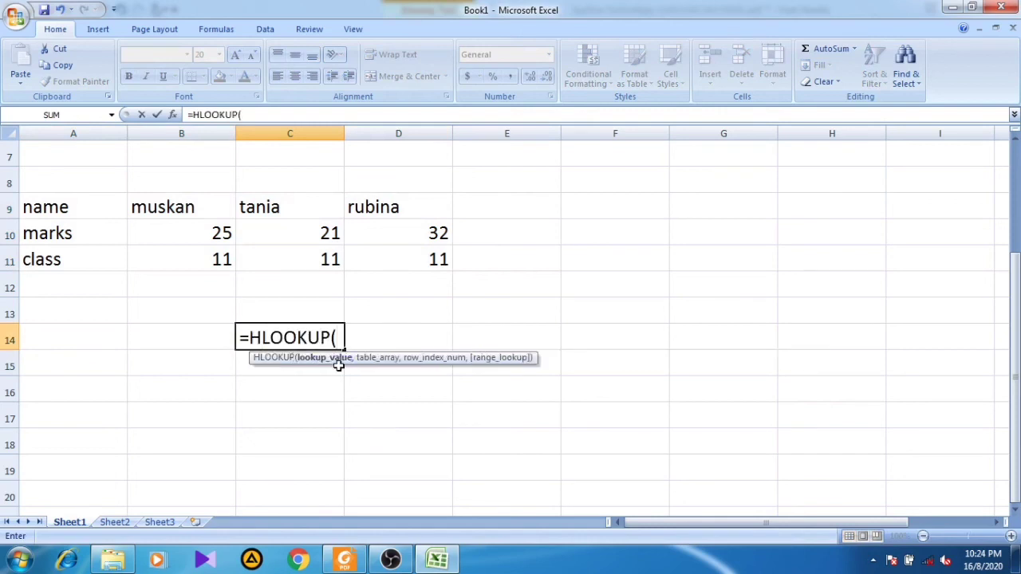
pyautogui.click(175, 342)
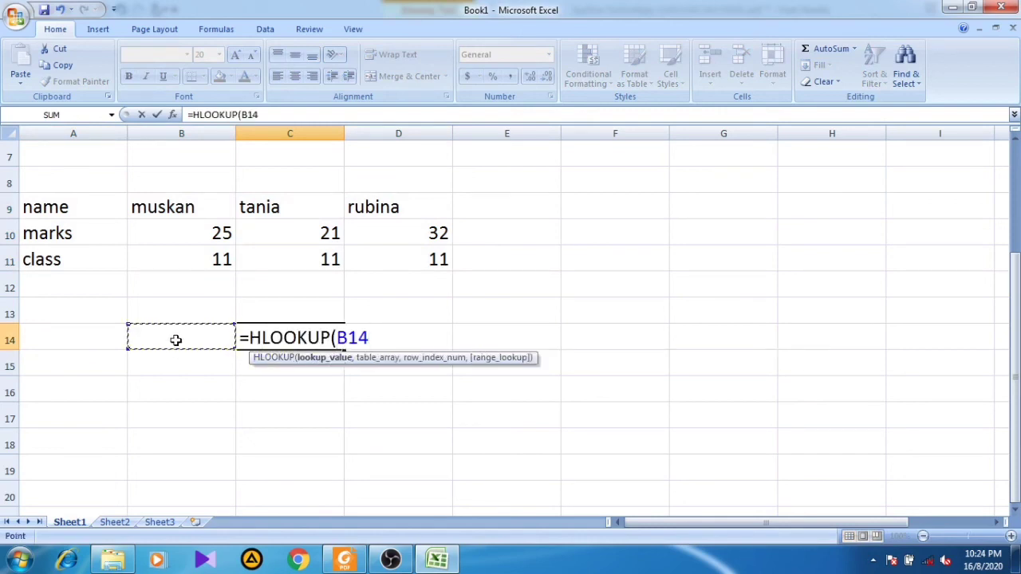
pyautogui.write(',')
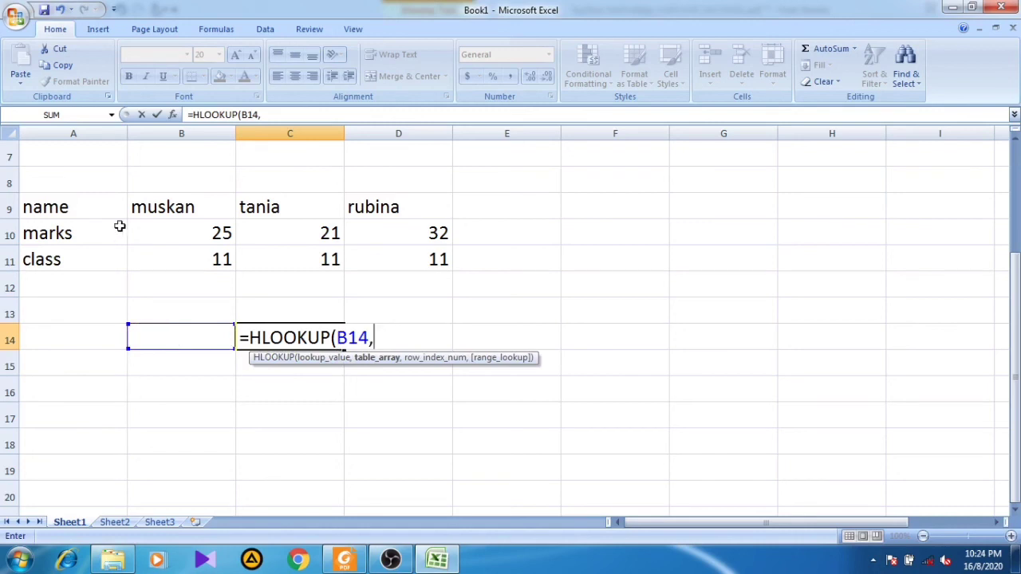
pyautogui.moveTo(163, 210); pyautogui.dragTo(371, 252)
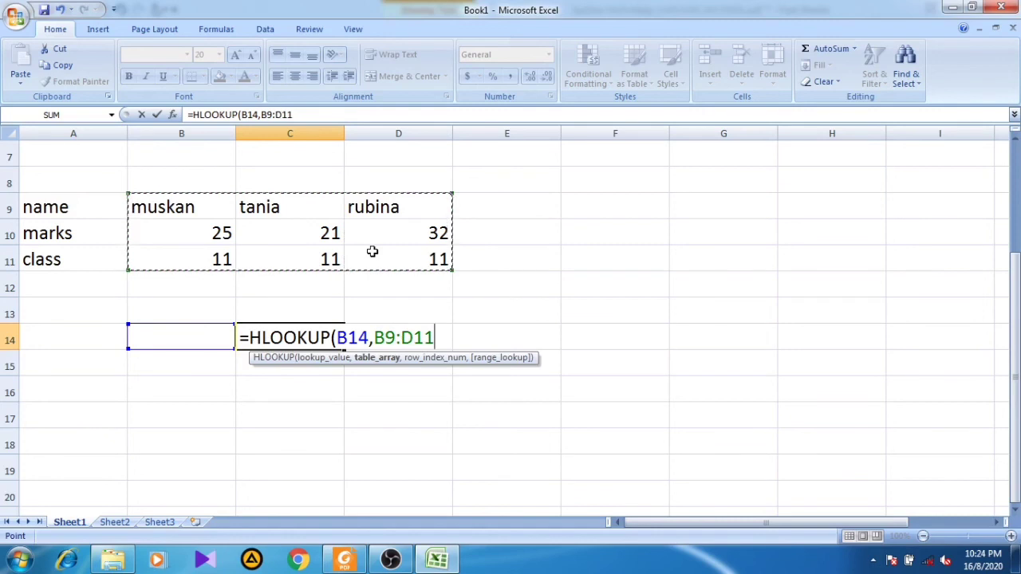
pyautogui.write(',')
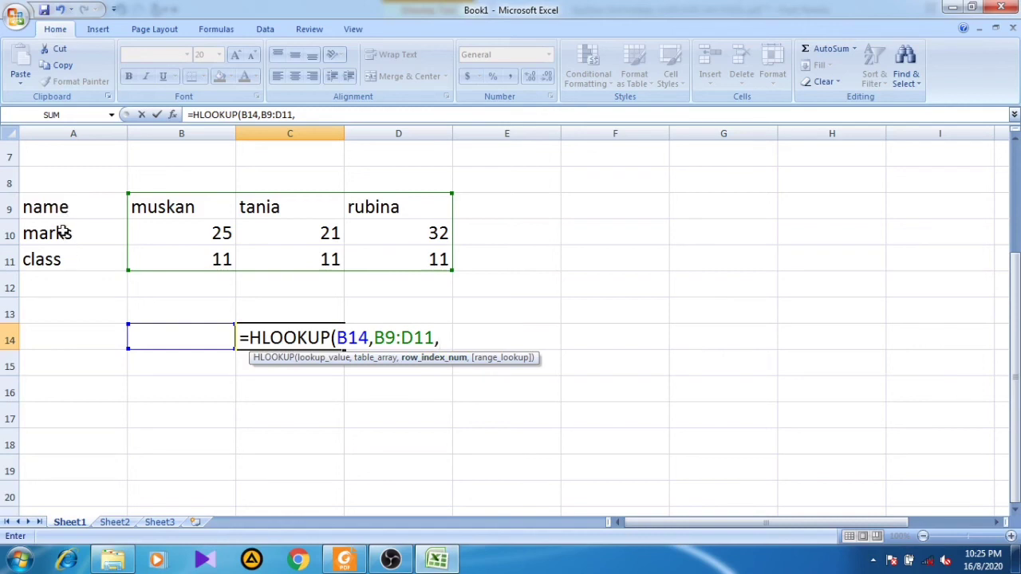
# Step: Complete the HLOOKUP formula with row index 2 and FALSE for an exact match
pyautogui.write('2,')
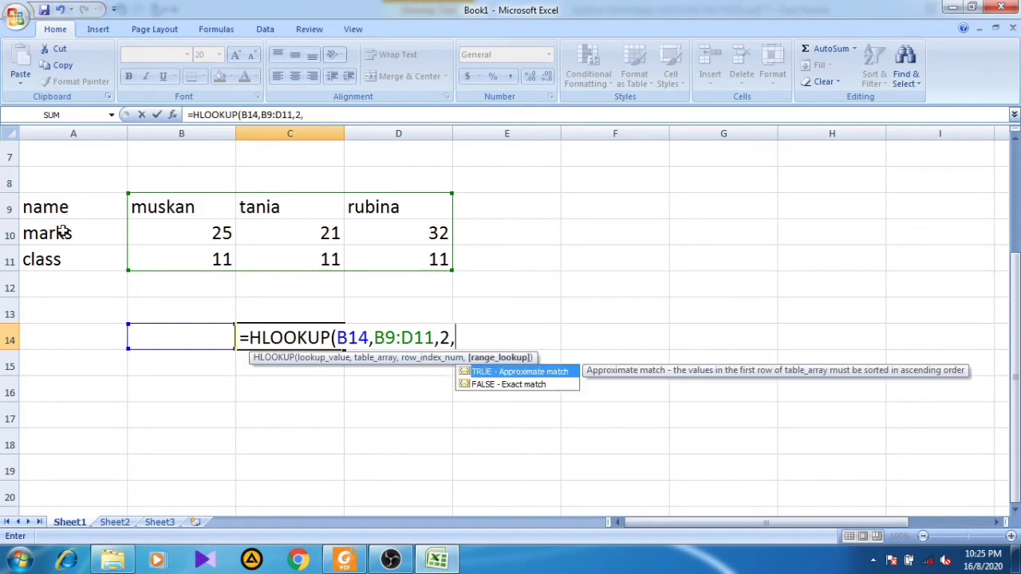
pyautogui.click(522, 386)
pyautogui.doubleClick(520, 385)
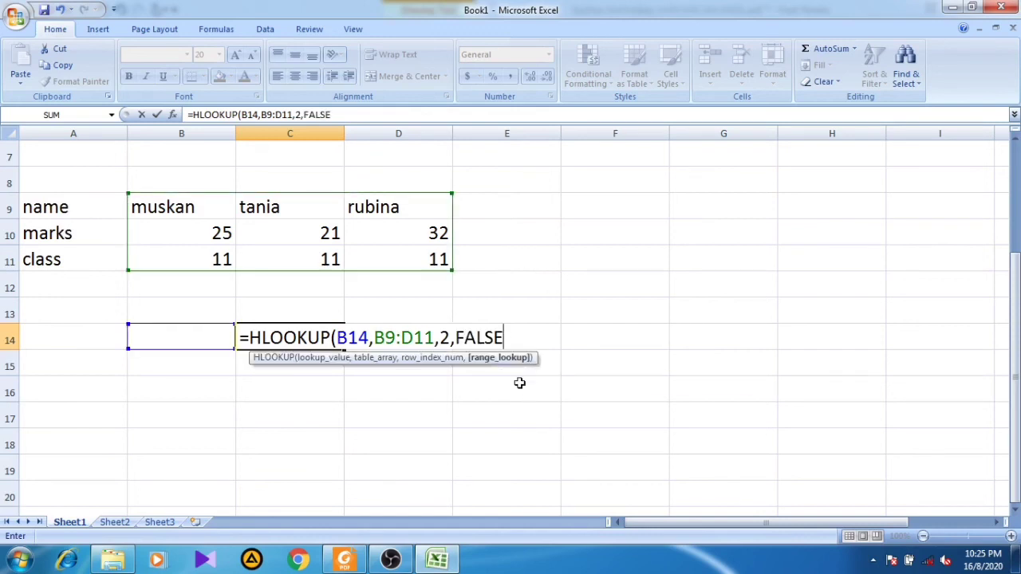
pyautogui.write(')')
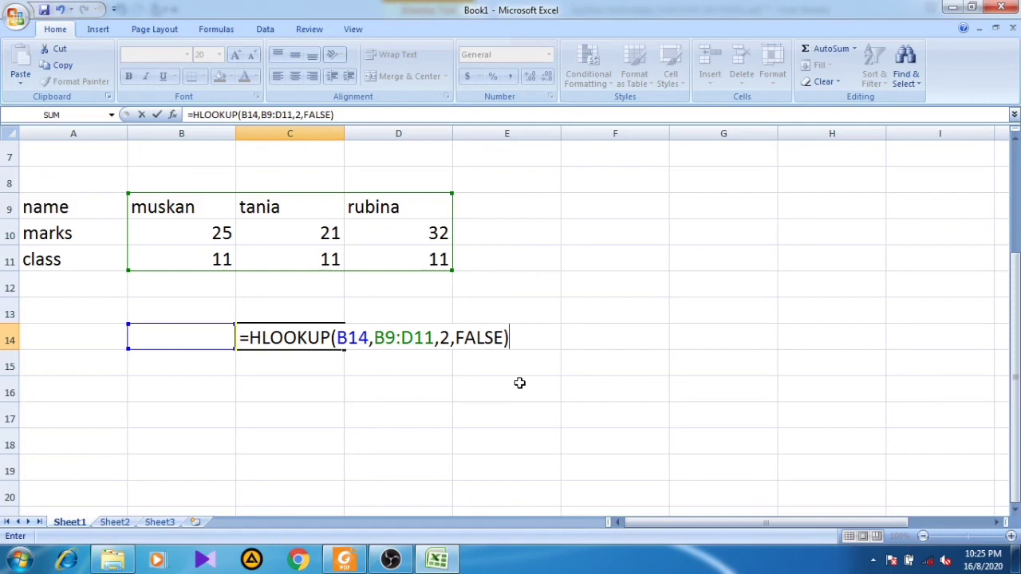
pyautogui.press('Return')
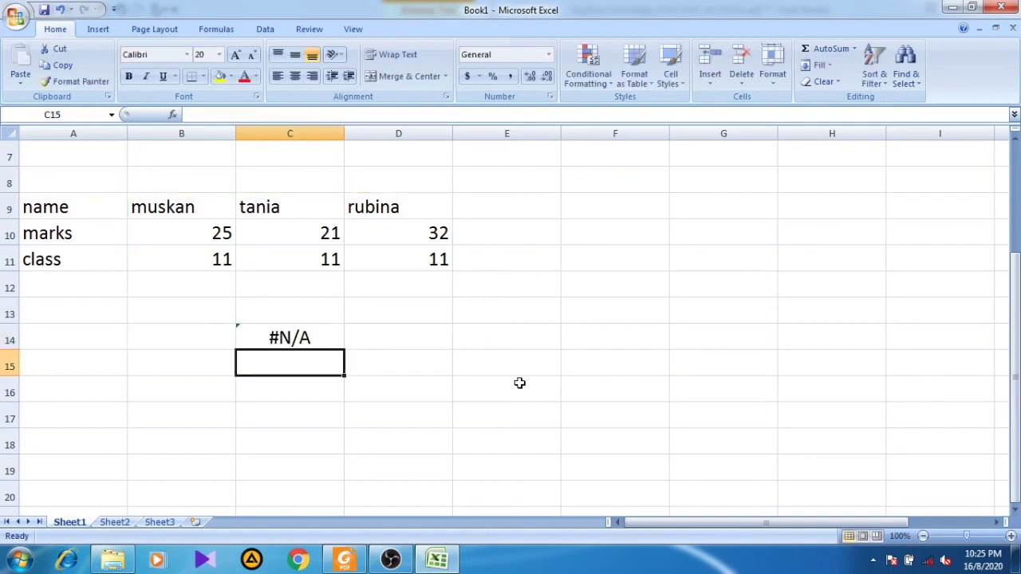
# Step: Test the HLOOKUP by entering the student name from C9 and then the one from B9 in B14
pyautogui.click(194, 329)
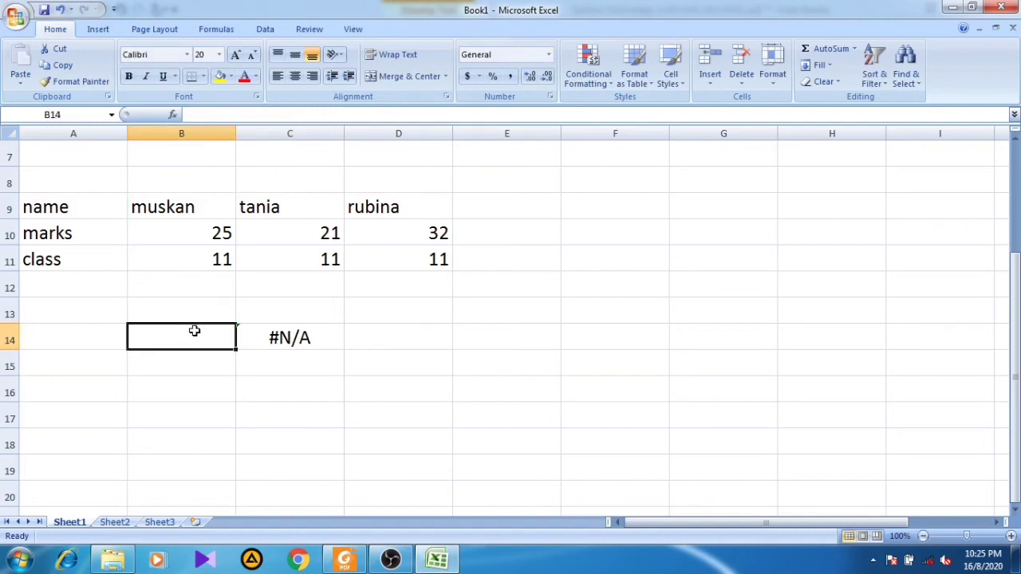
pyautogui.write('tania')
pyautogui.press('Return')
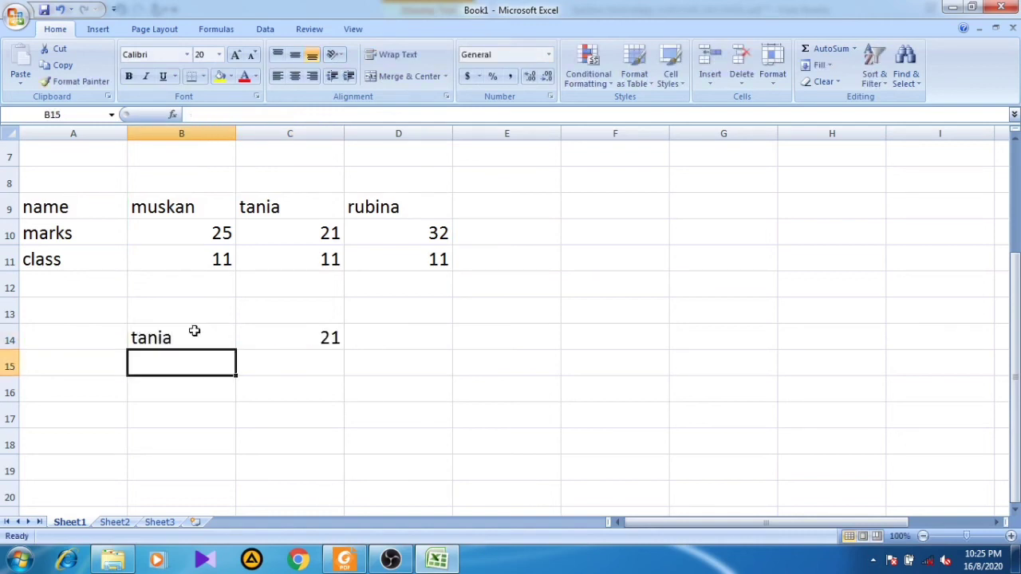
pyautogui.click(194, 331)
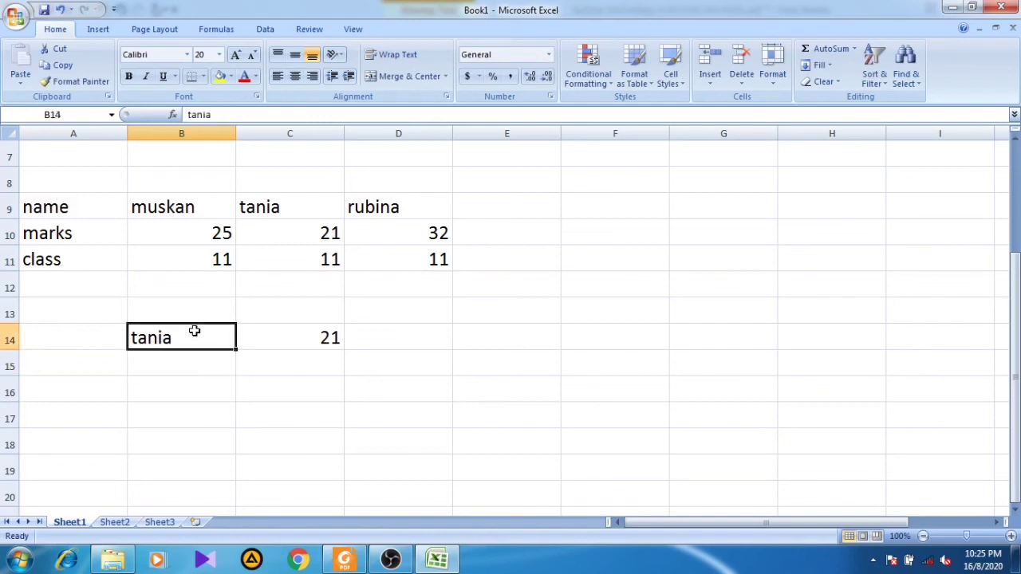
pyautogui.write('muska')
pyautogui.press('Return')
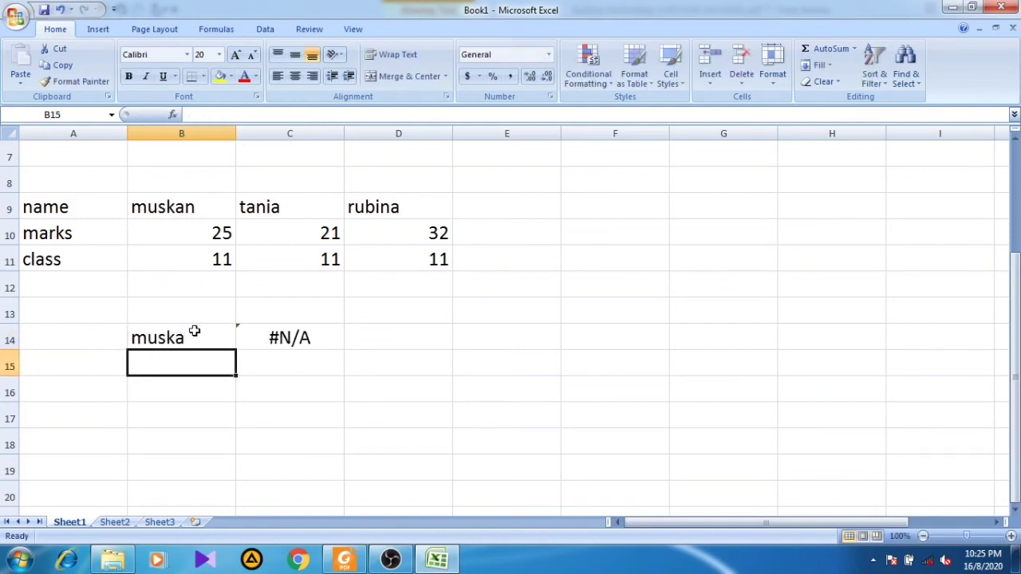
pyautogui.click(194, 331)
pyautogui.write('muskan')
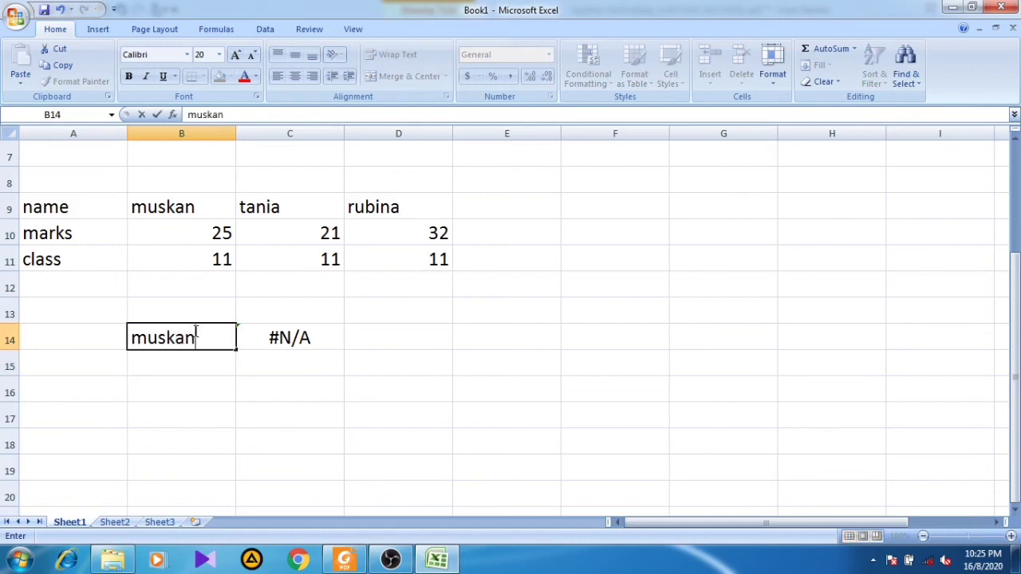
pyautogui.press('Return')
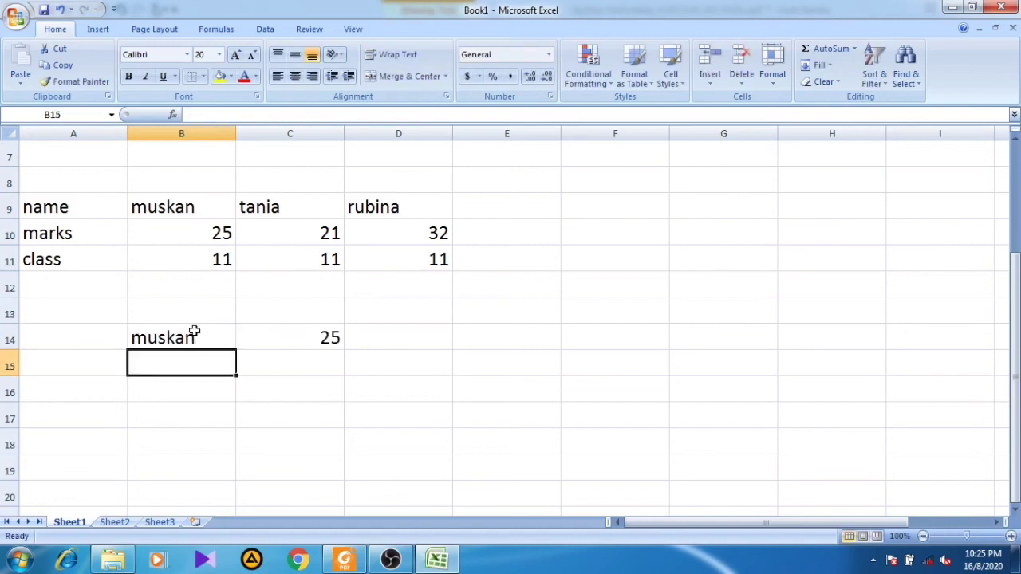
pyautogui.click(267, 383)
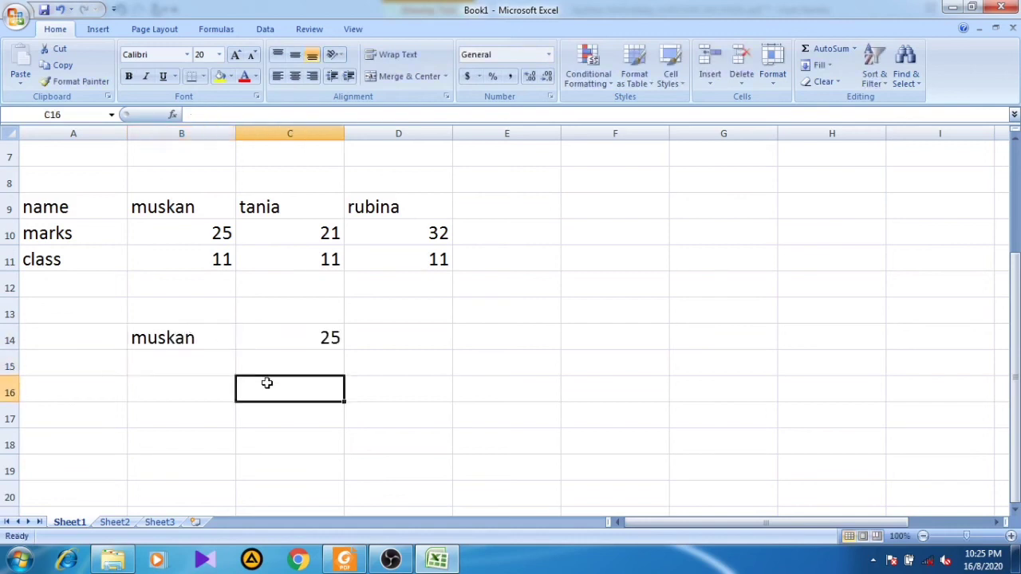
# Step: Switch to the PDF textbook and mark the first assessment question on page 231 with a short red pen stroke beside its number
pyautogui.scroll(2, 266, 383)
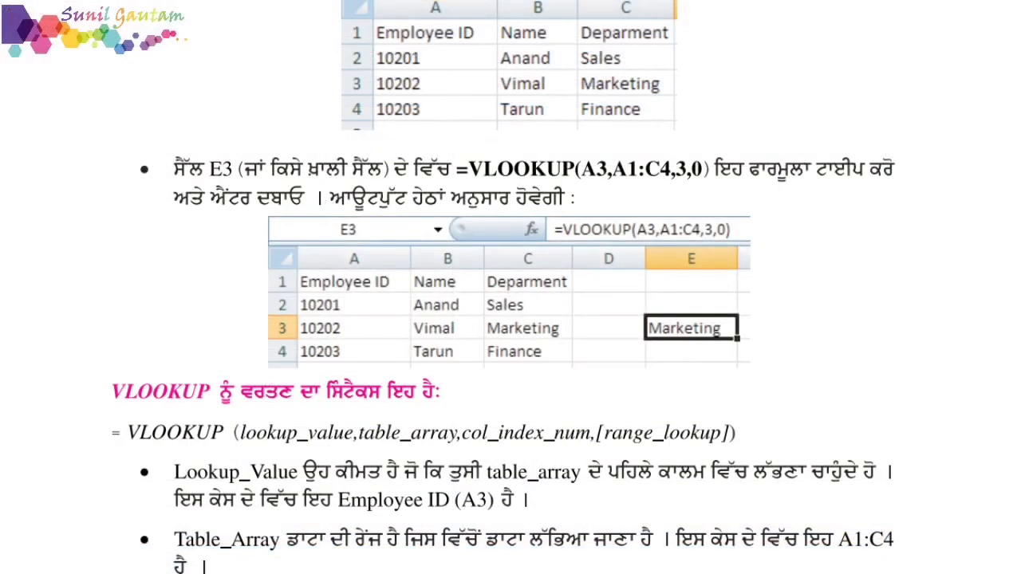
pyautogui.scroll(-8, 343, 319)
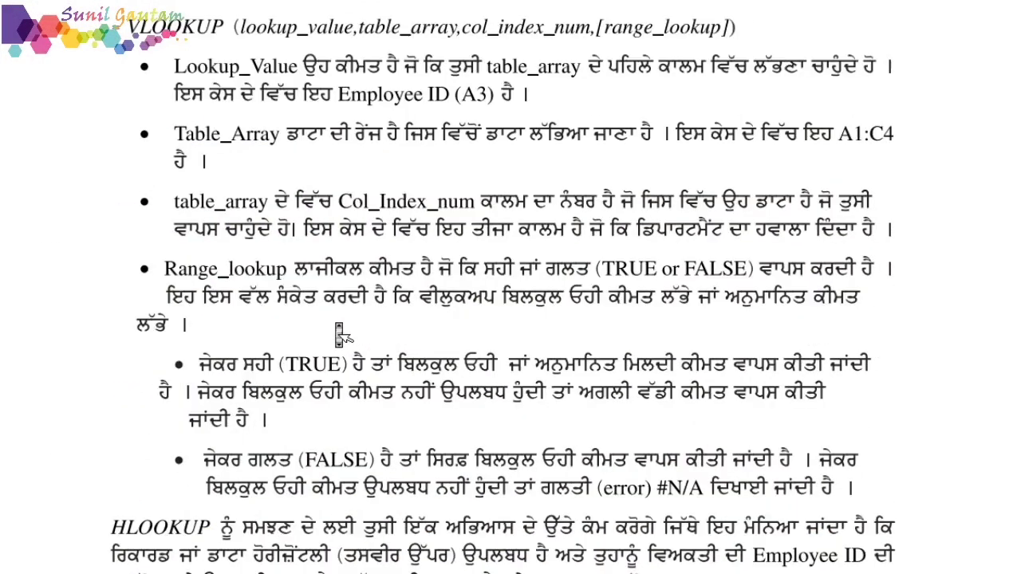
pyautogui.scroll(-2, 339, 336)
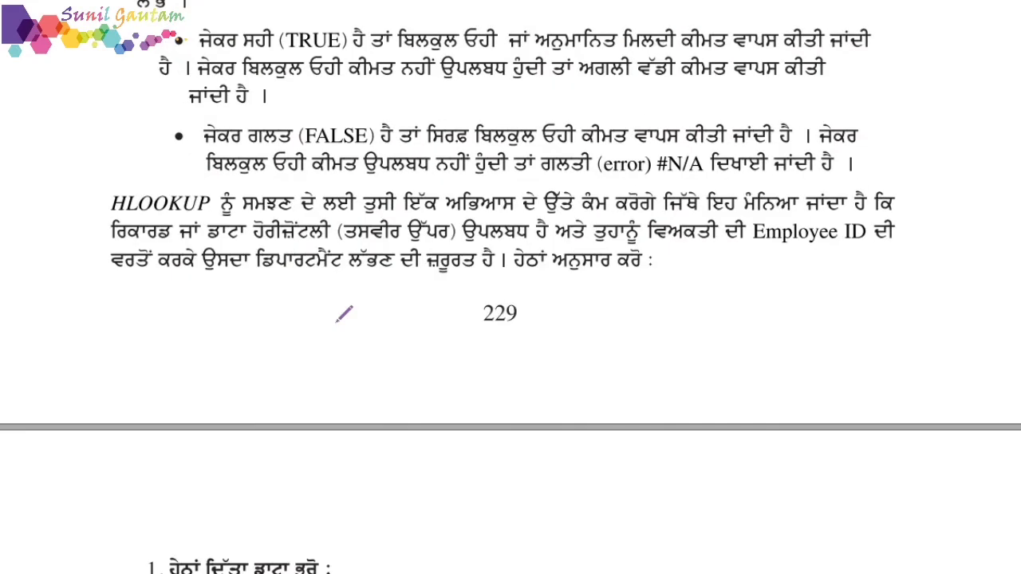
pyautogui.scroll(-2, 344, 313)
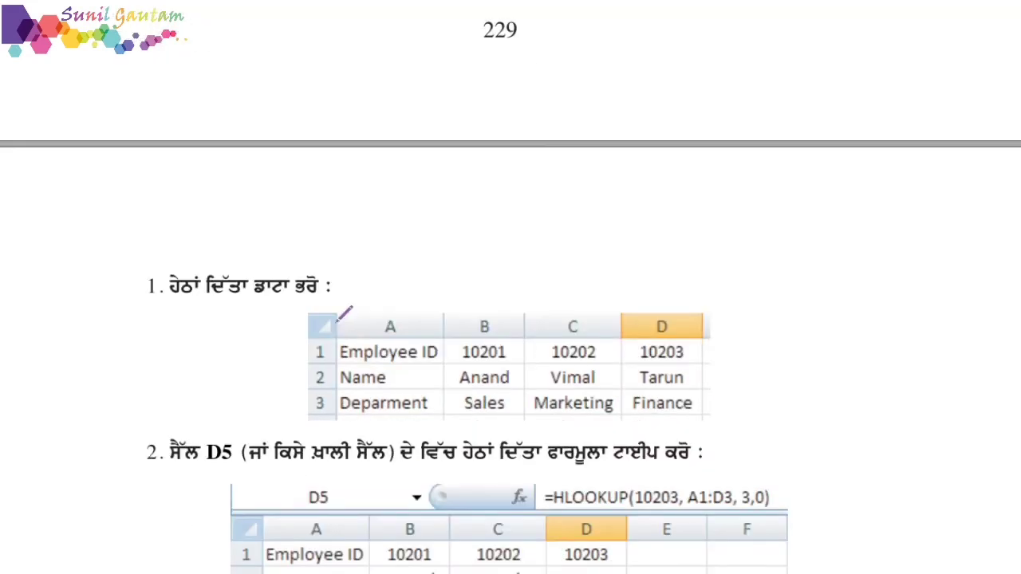
pyautogui.scroll(-12, 344, 312)
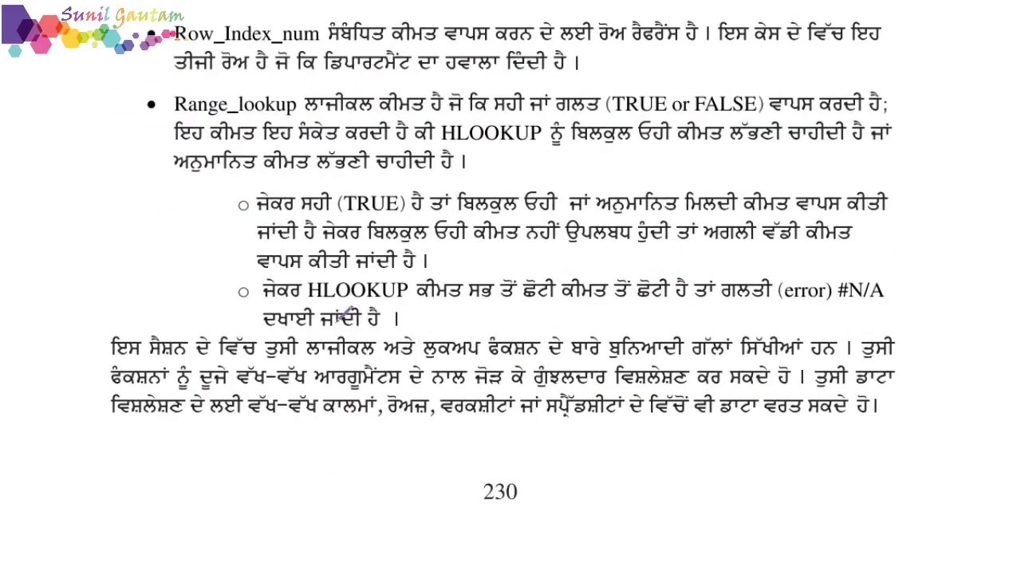
pyautogui.scroll(-17, 344, 316)
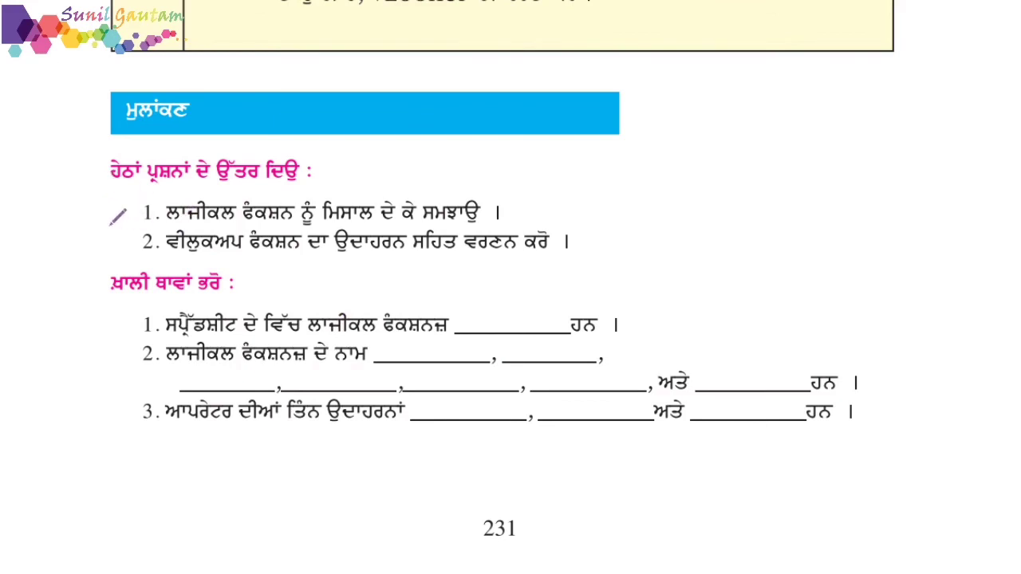
pyautogui.moveTo(107, 223); pyautogui.dragTo(130, 219)
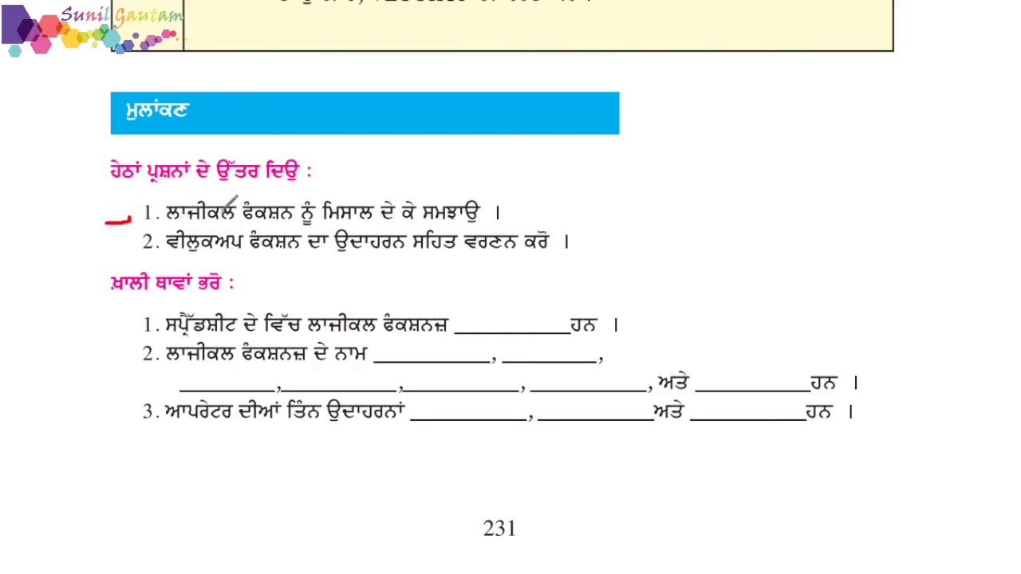